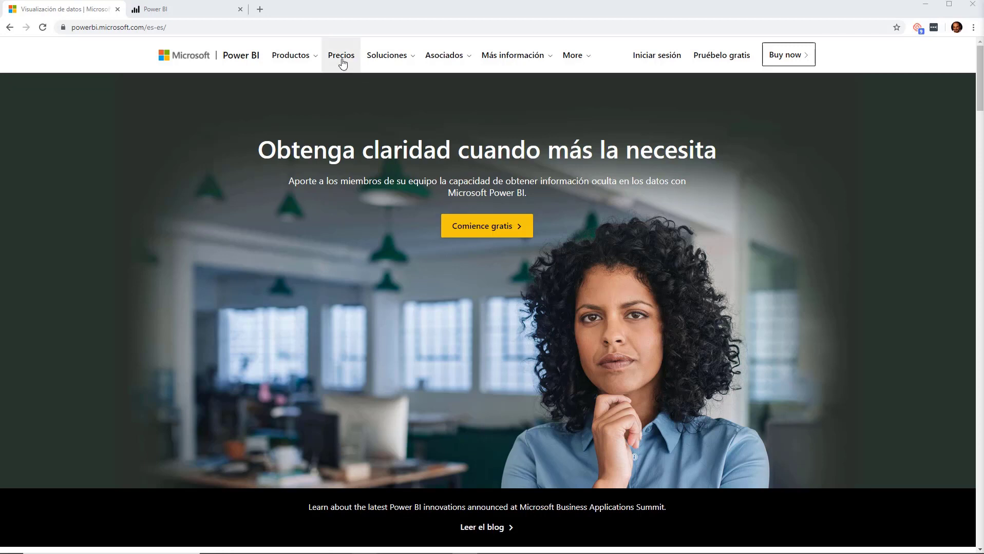
# Step: List the Power BI products on the Microsoft site, and look at the blank report in Power BI Desktop
pyautogui.click(312, 61)
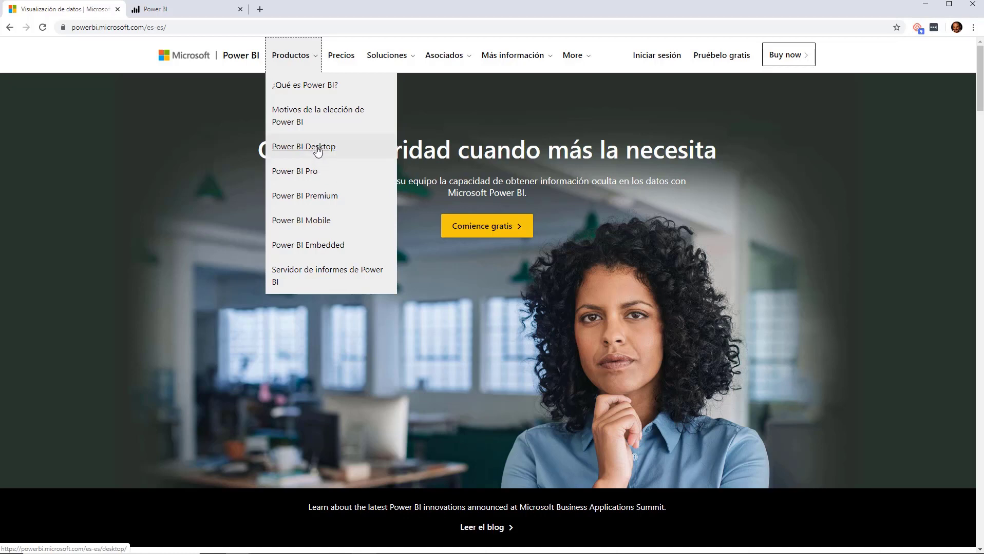
pyautogui.moveTo(422, 550)
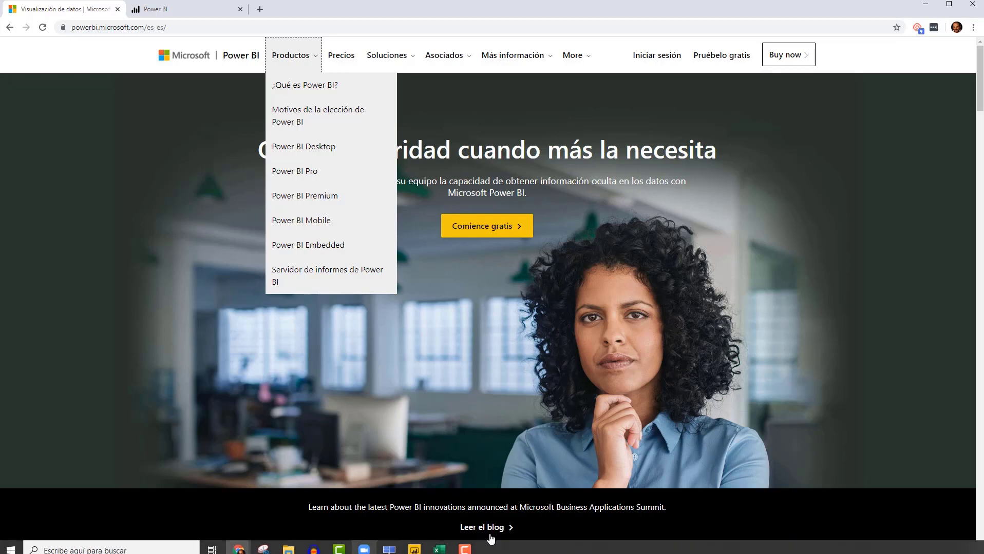
pyautogui.click(411, 549)
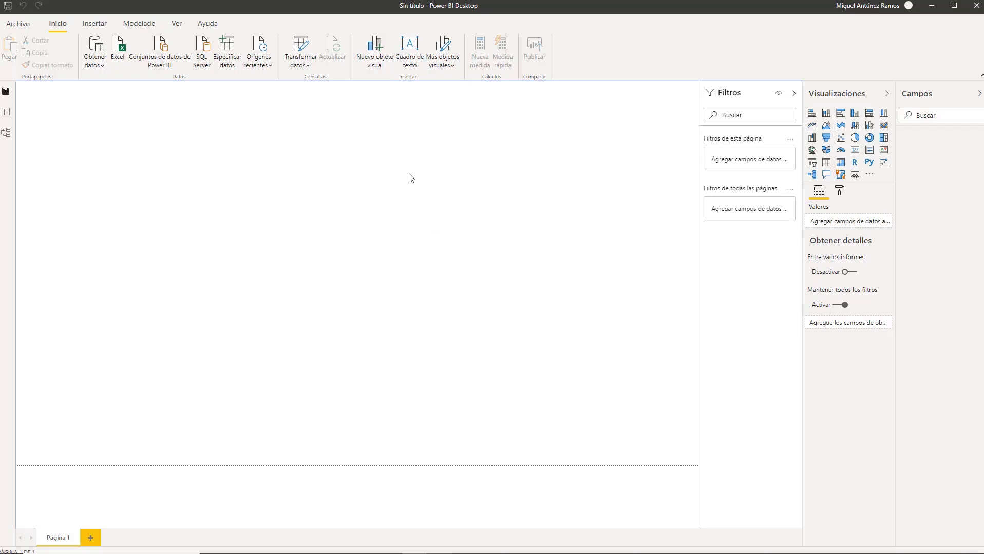
pyautogui.click(934, 6)
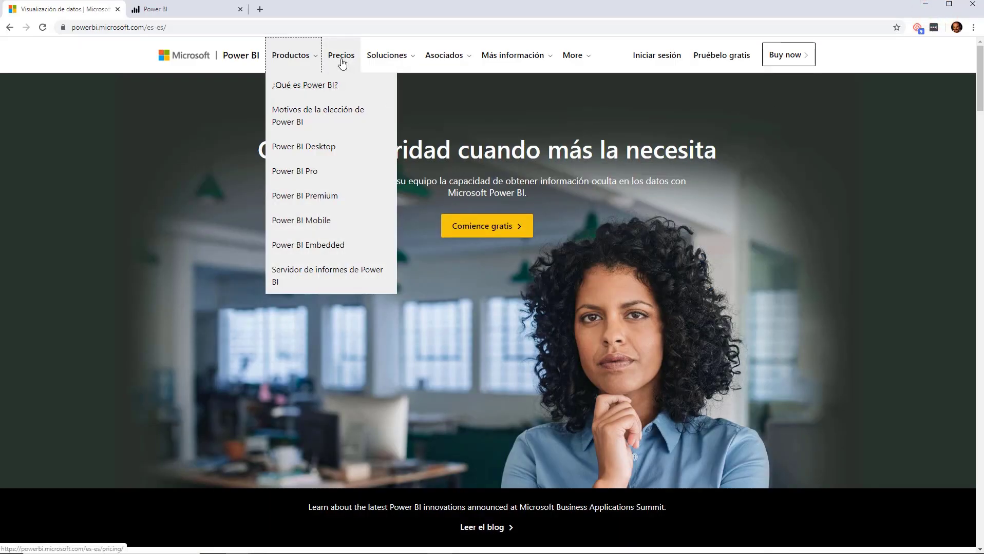
# Step: View the Power BI service home page, and open the pricing page (Precios) on the Microsoft Power BI site
pyautogui.click(199, 10)
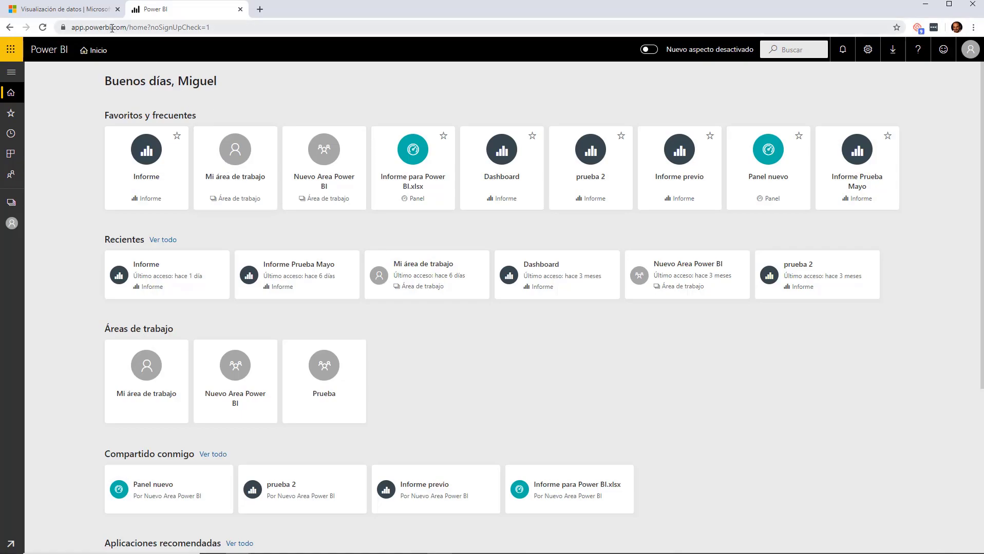
pyautogui.click(103, 10)
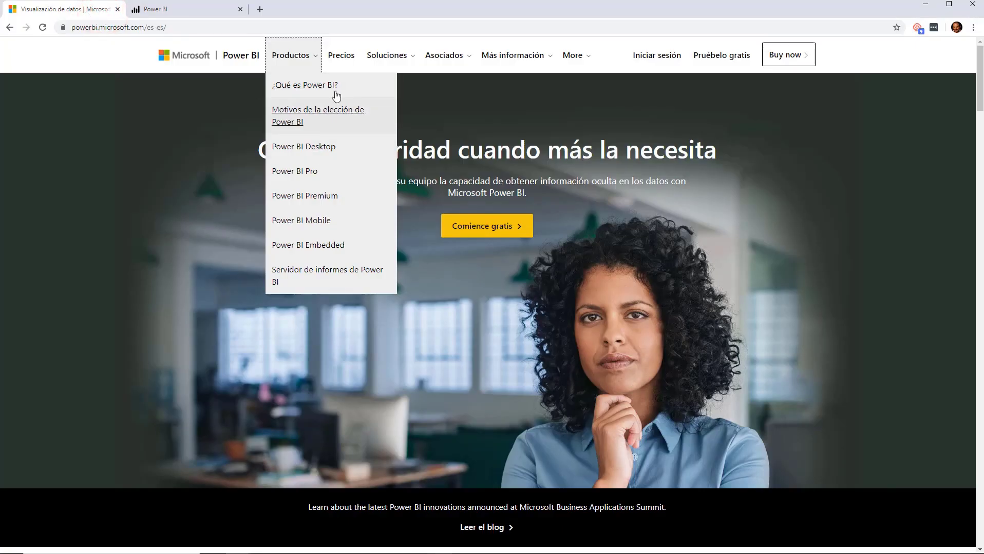
pyautogui.click(349, 58)
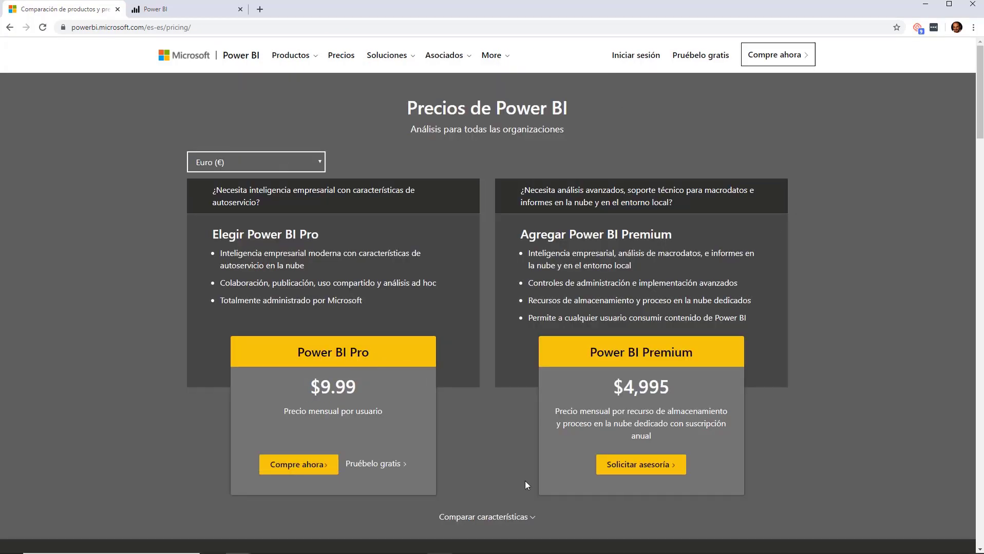
# Step: Look at the Ventas workbook in Excel and the blank report in Power BI Desktop, returning to the pricing page in Chrome
pyautogui.click(439, 548)
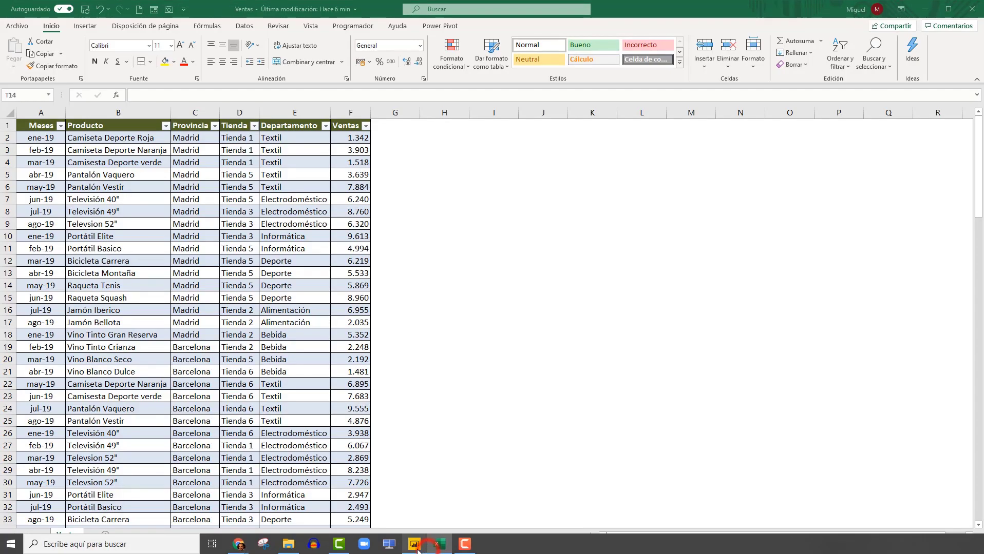
pyautogui.click(415, 548)
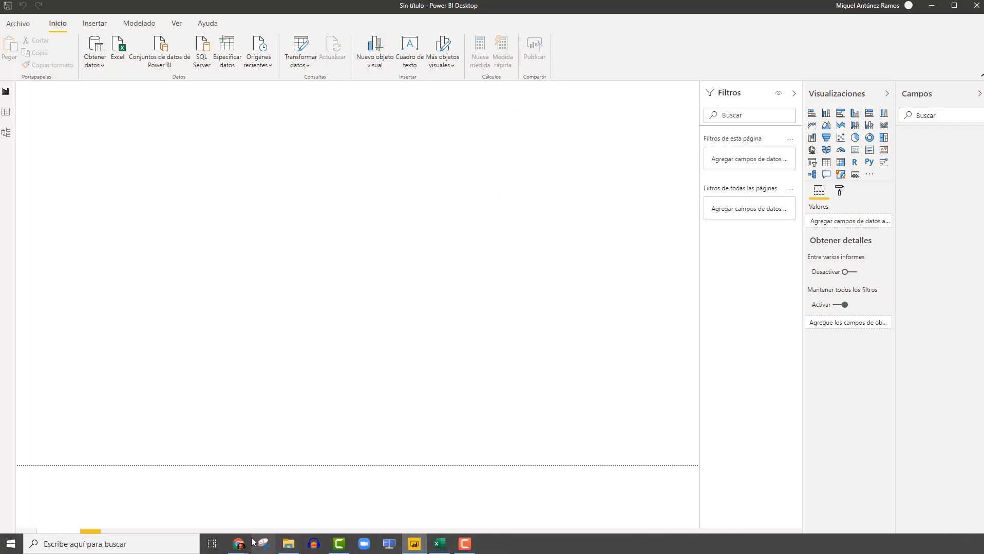
pyautogui.click(239, 544)
pyautogui.click(282, 521)
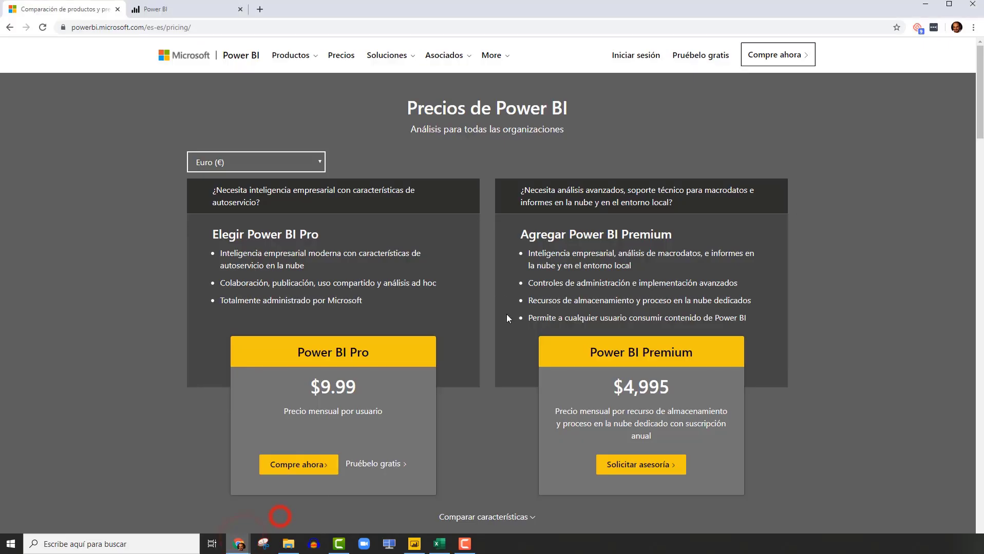
# Step: View the Power BI service home page in Chrome and compare it with the blank report in Power BI Desktop
pyautogui.click(195, 15)
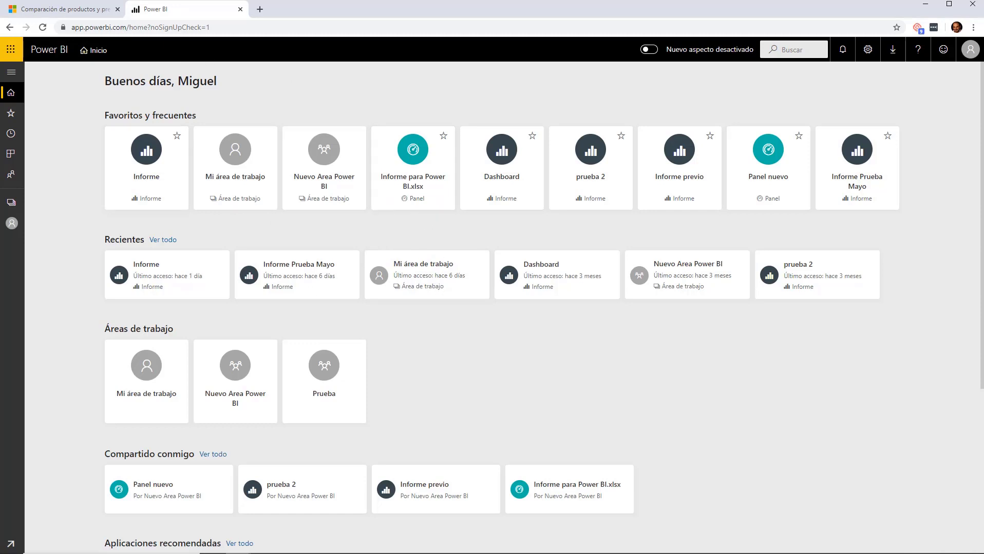
pyautogui.click(414, 548)
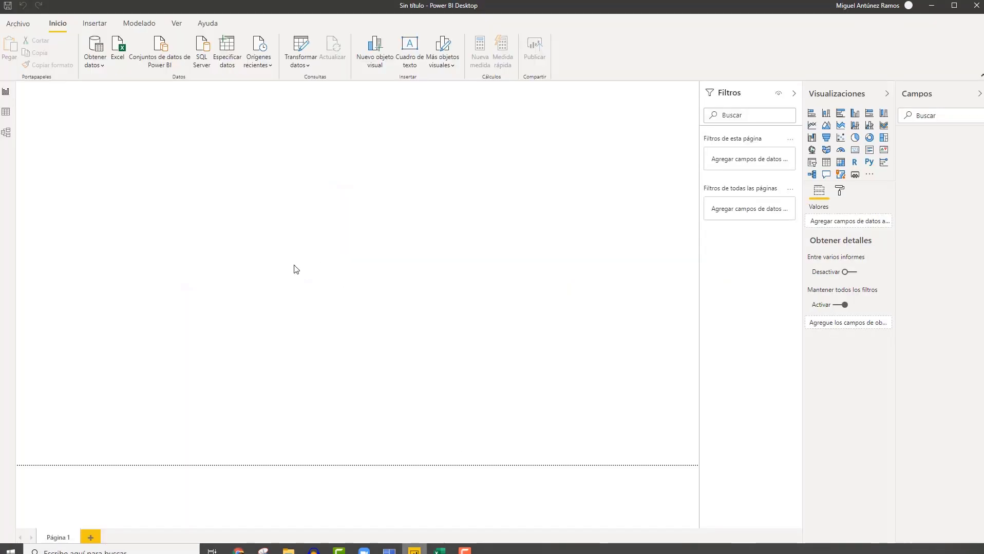
pyautogui.moveTo(239, 545)
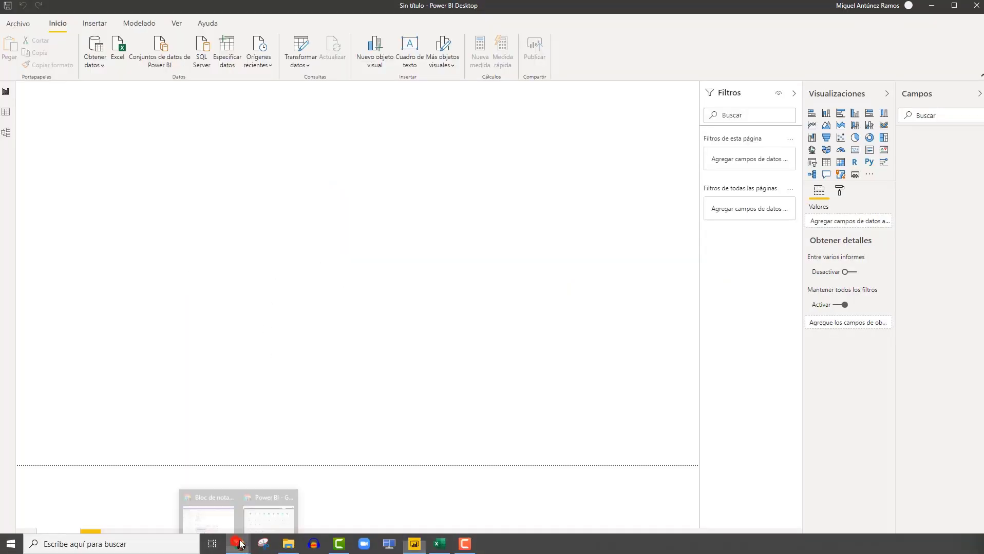
pyautogui.click(280, 515)
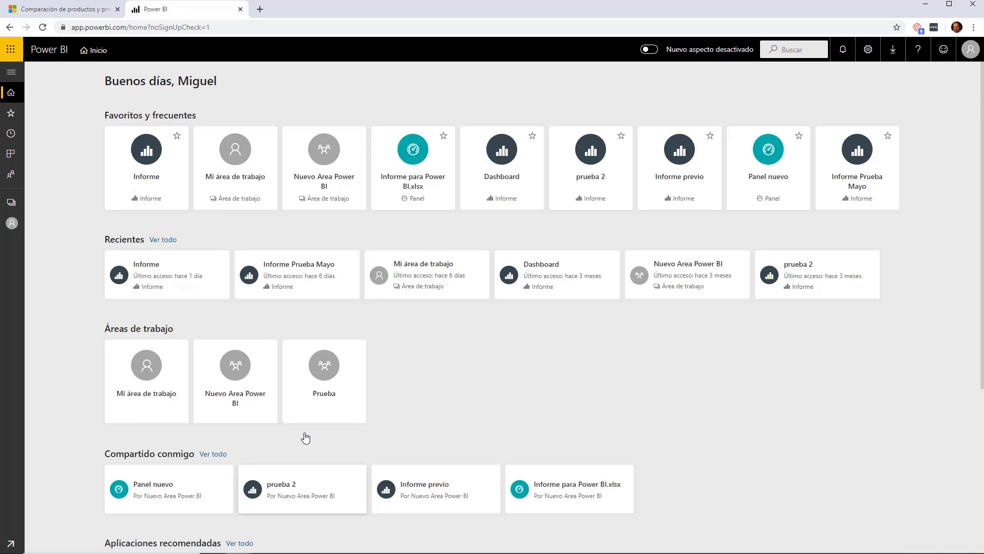
# Step: Compare the Power BI Pro and Premium plans on the pricing page with the Power BI service home page
pyautogui.click(69, 16)
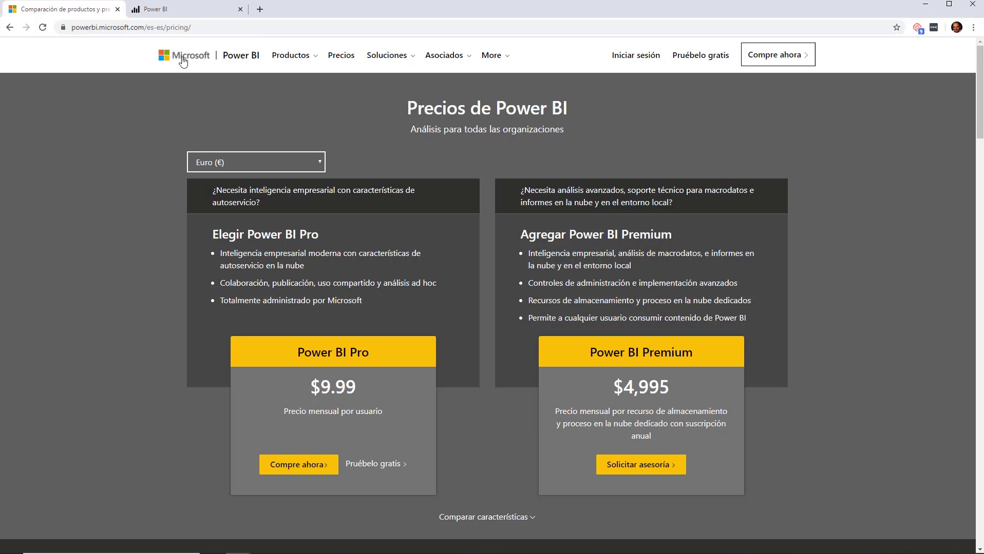
pyautogui.click(181, 8)
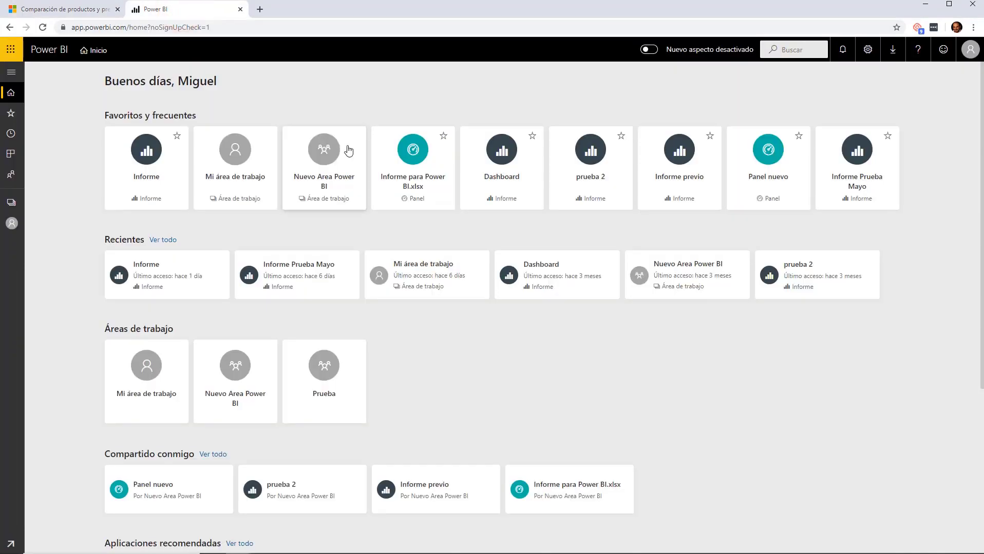
pyautogui.click(67, 11)
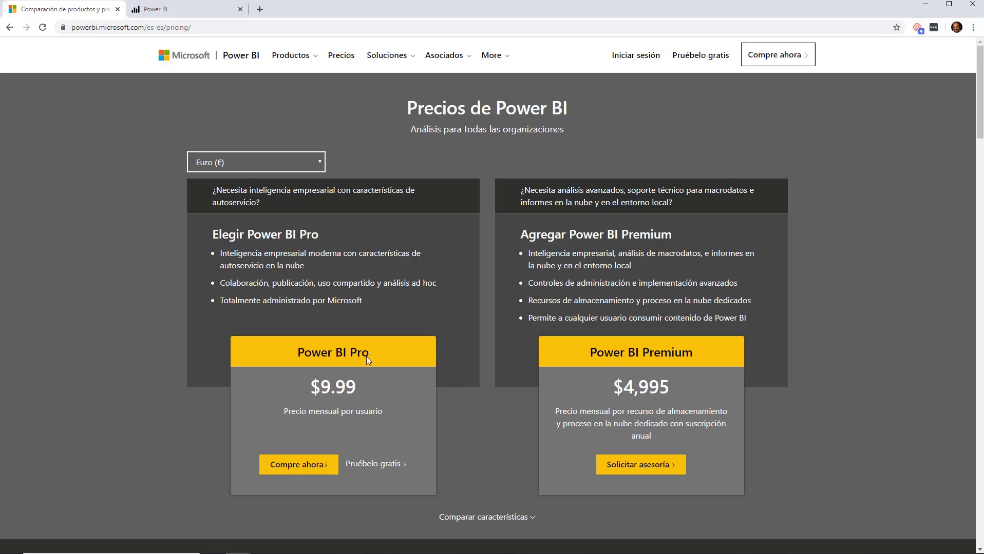
pyautogui.click(175, 8)
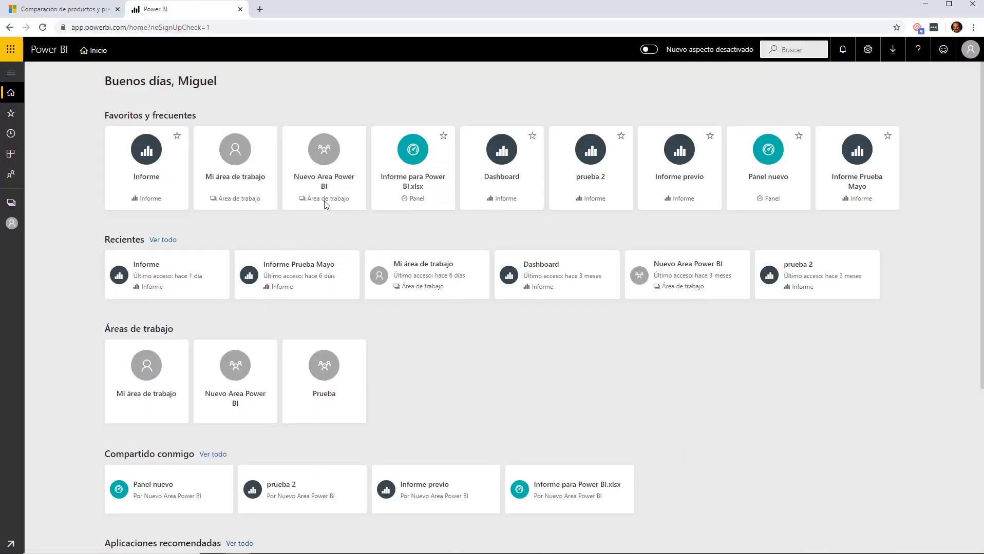
pyautogui.click(69, 10)
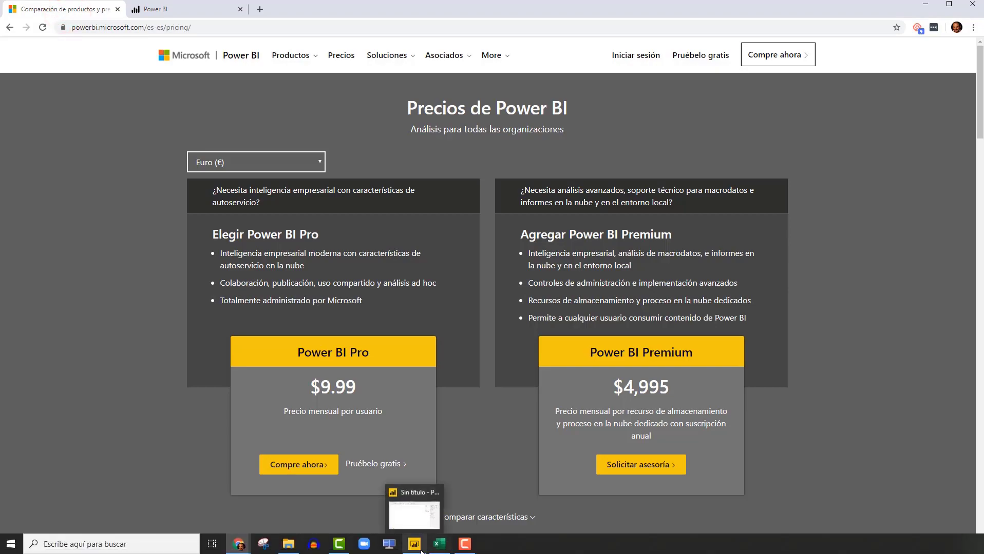
# Step: Switch to Power BI Desktop to view the blank report, and return to the pricing page in Chrome
pyautogui.click(419, 550)
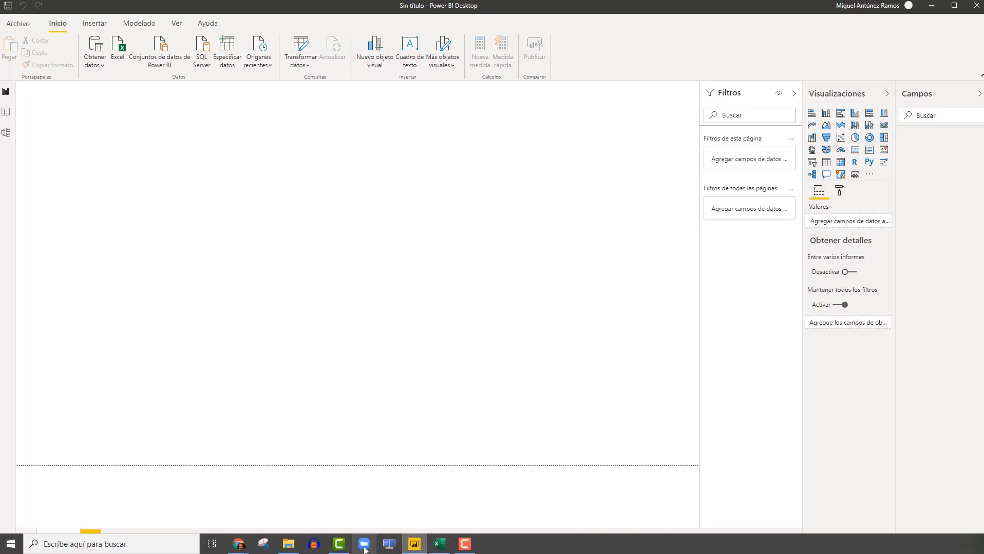
pyautogui.click(238, 544)
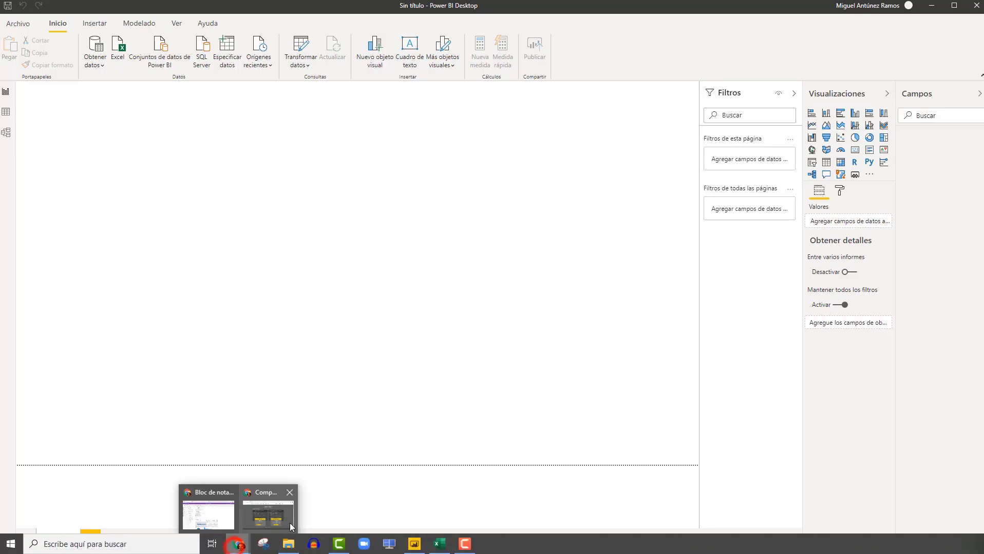
pyautogui.click(285, 517)
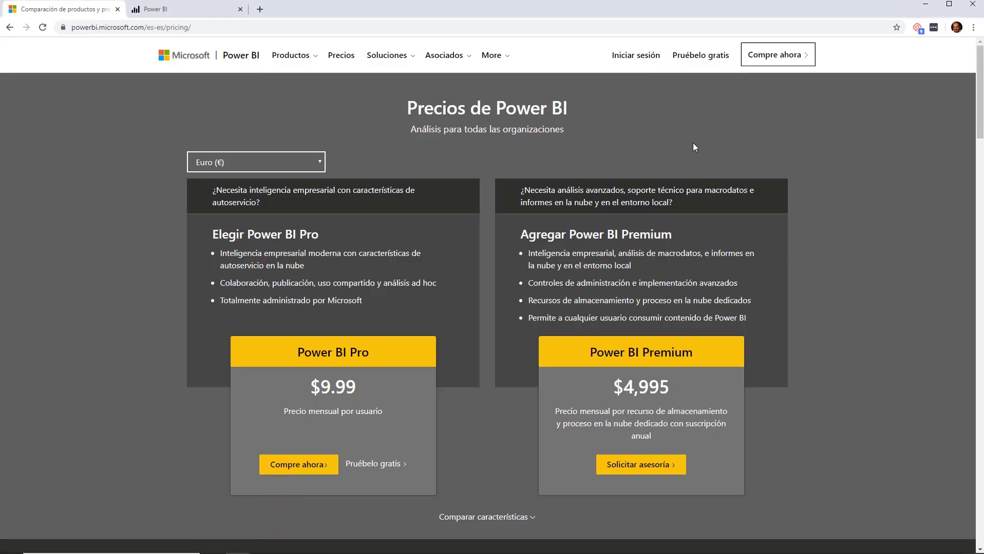
# Step: Open the free trial page (Pruébelo gratis) and review its Power BI Pro and Power BI Premium options
pyautogui.click(700, 56)
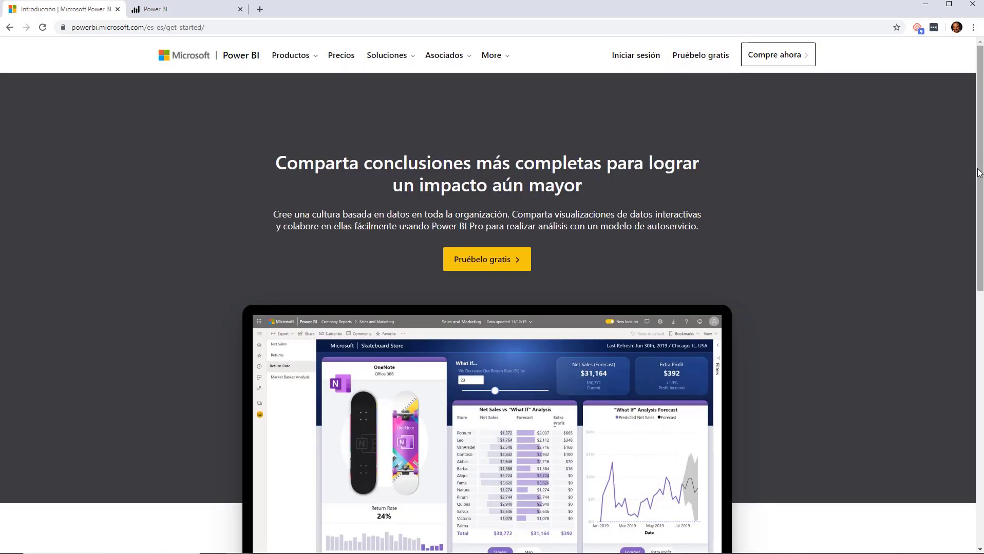
pyautogui.moveTo(979, 167); pyautogui.dragTo(968, 276)
pyautogui.scroll(-5, 961, 325)
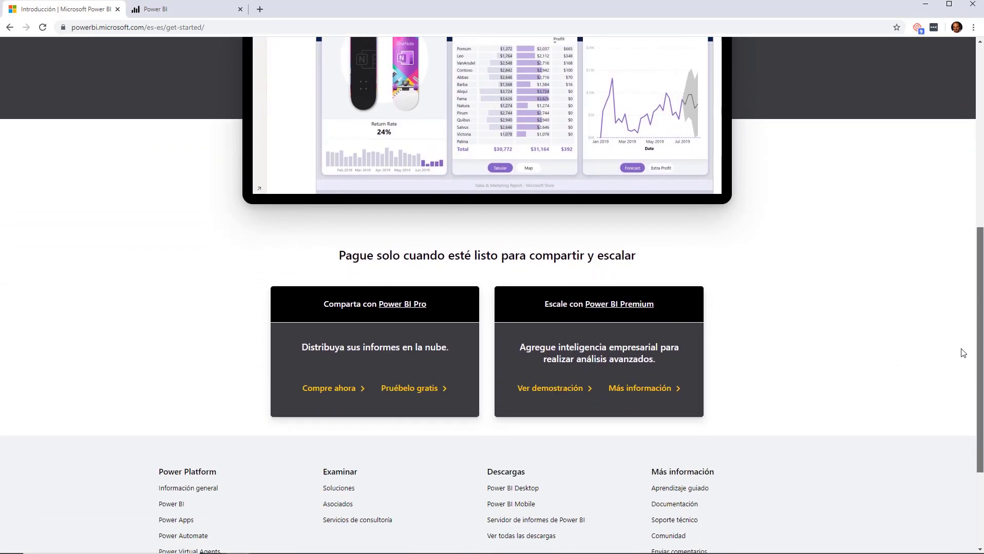
pyautogui.scroll(1, 964, 349)
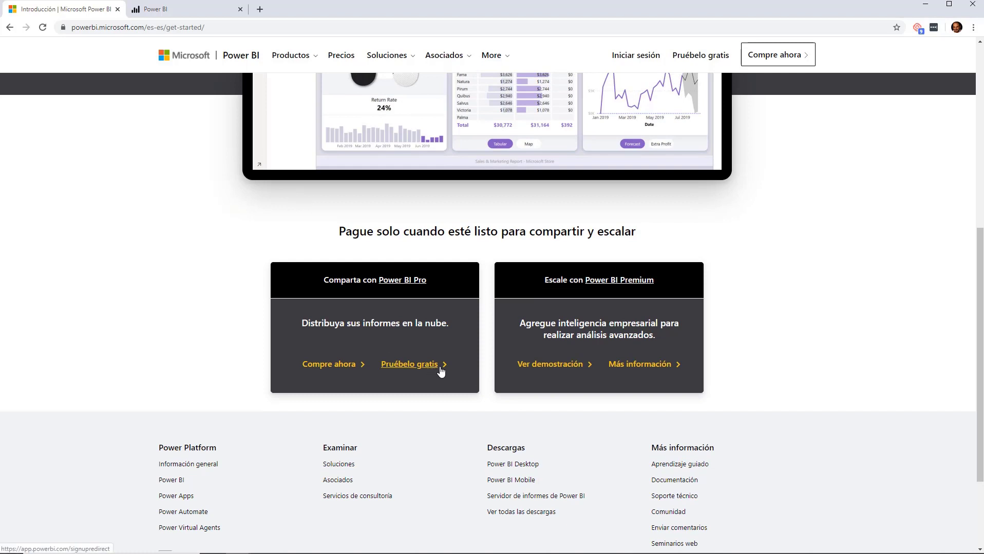
pyautogui.scroll(5, 976, 247)
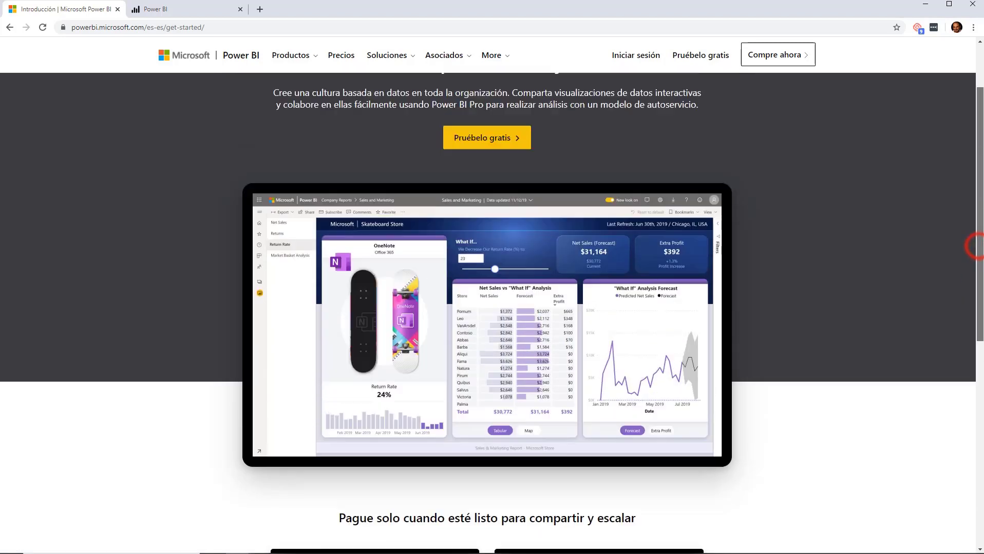
pyautogui.scroll(2, 973, 248)
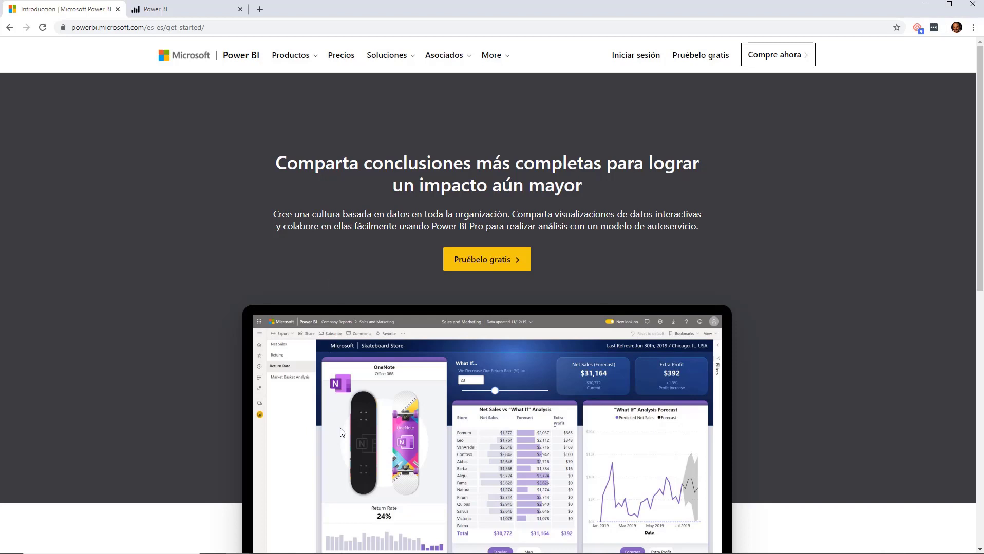
# Step: View the Power BI service home page in Chrome, and switch to Power BI Desktop
pyautogui.moveTo(408, 547)
pyautogui.click(199, 12)
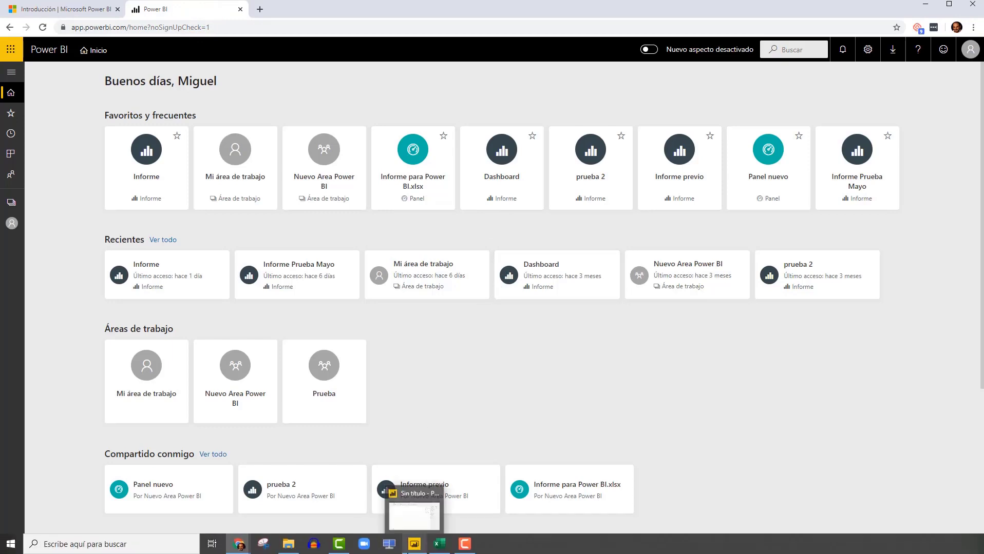
pyautogui.click(424, 549)
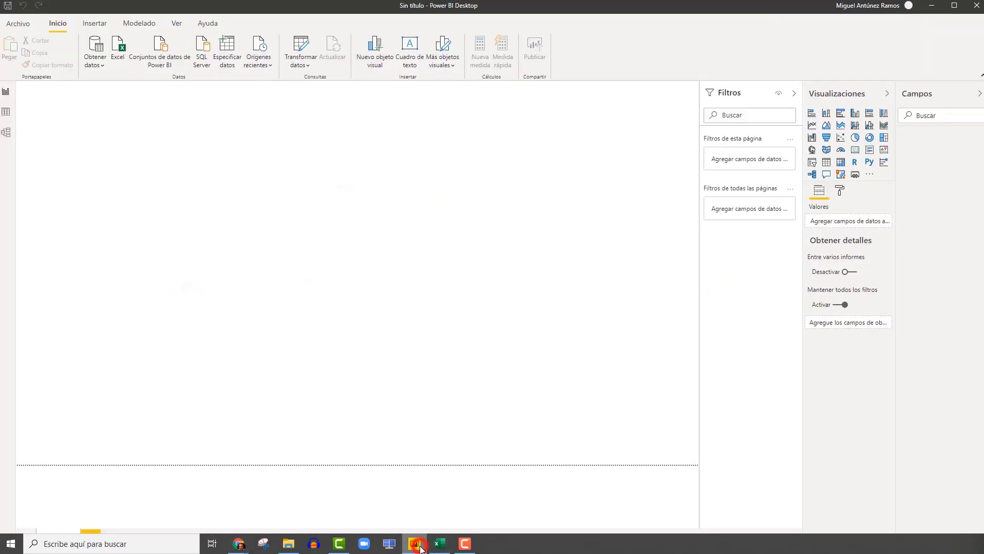
# Step: Look through the view options (Ver) and the list of recent reports in Power BI Desktop
pyautogui.click(179, 24)
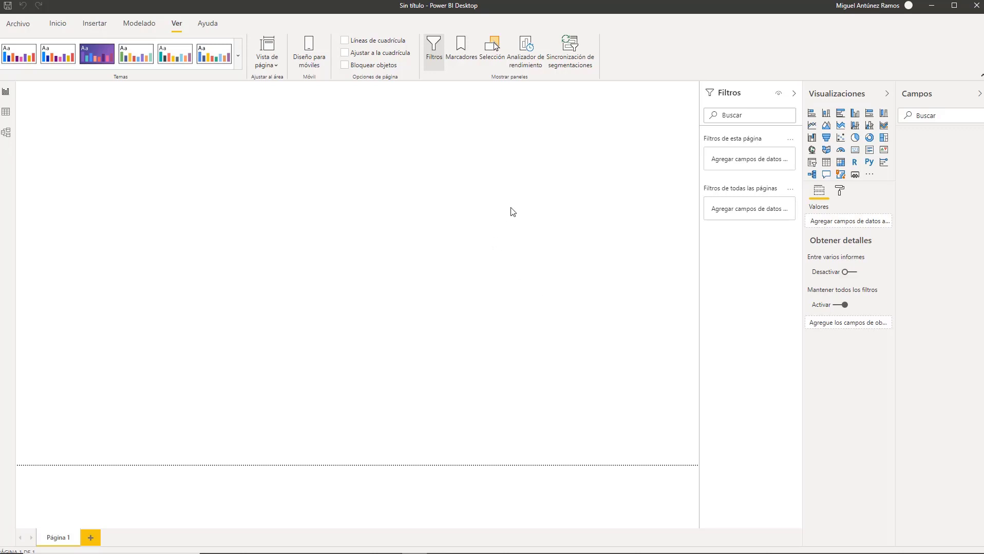
pyautogui.click(24, 22)
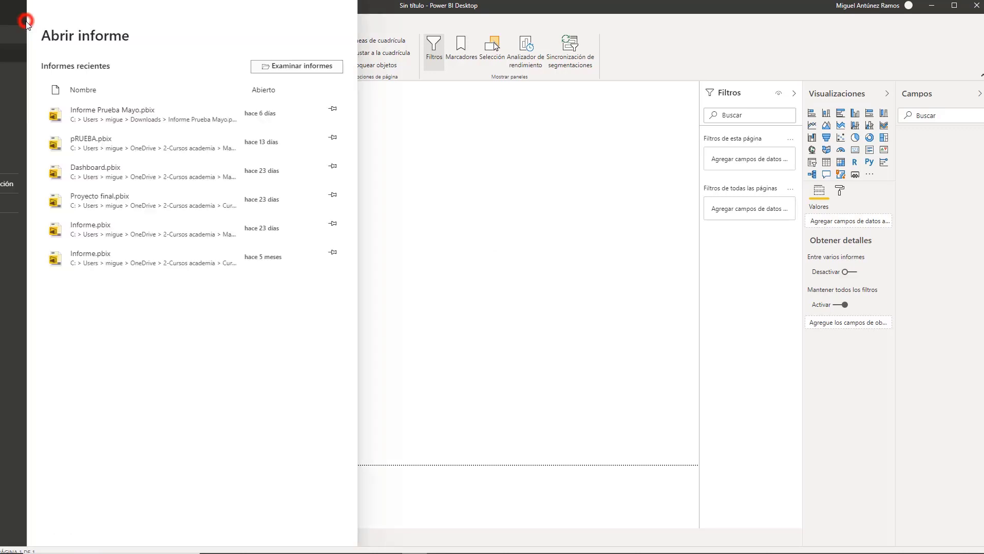
pyautogui.press('Escape')
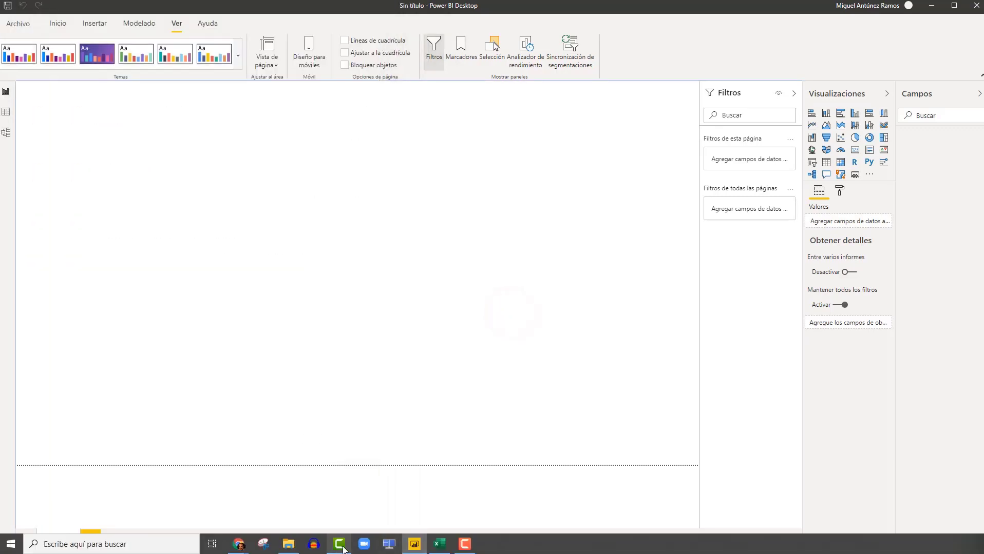
# Step: Return to the free trial page in Chrome, and minimize the browser to show the Ventas workbook in Excel
pyautogui.hotkey('alt', 'Tab')
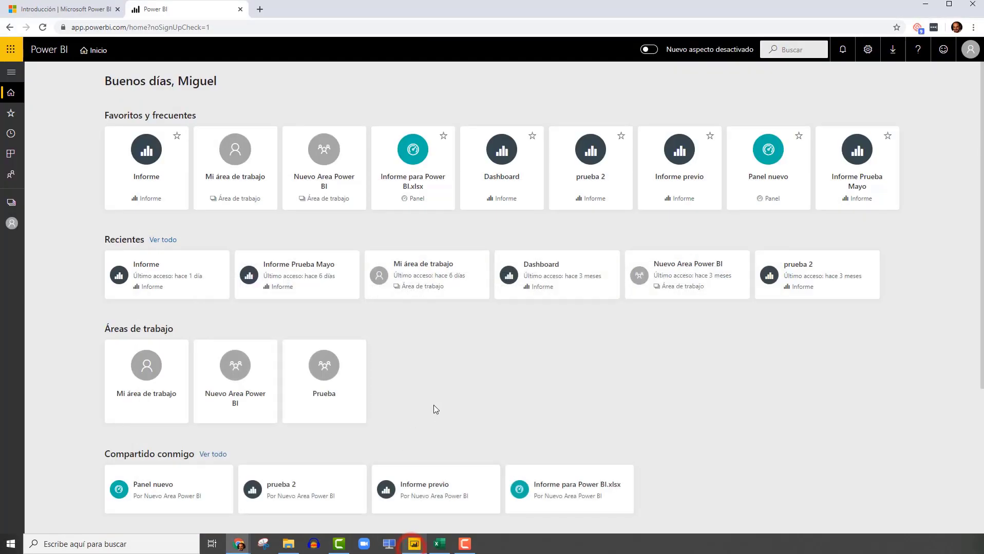
pyautogui.click(74, 9)
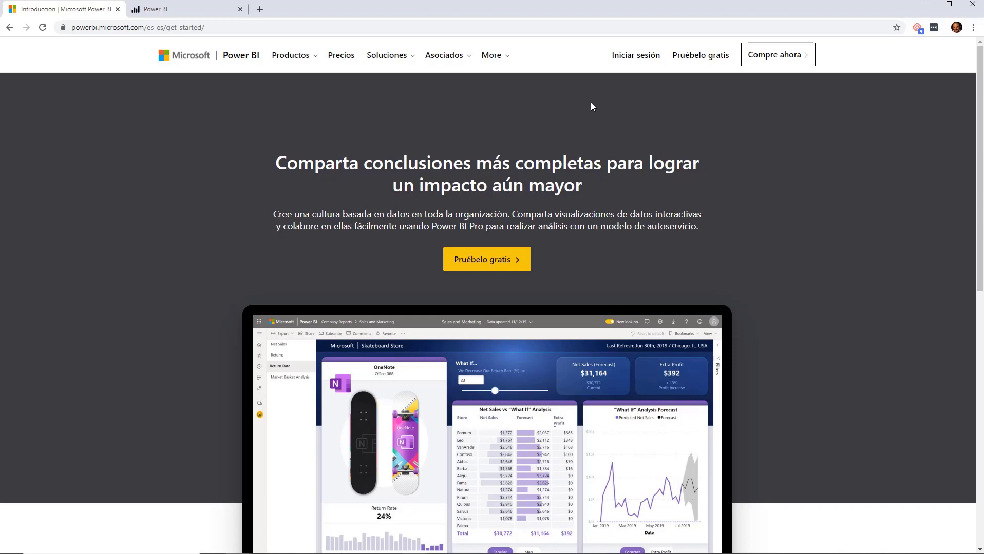
pyautogui.click(925, 5)
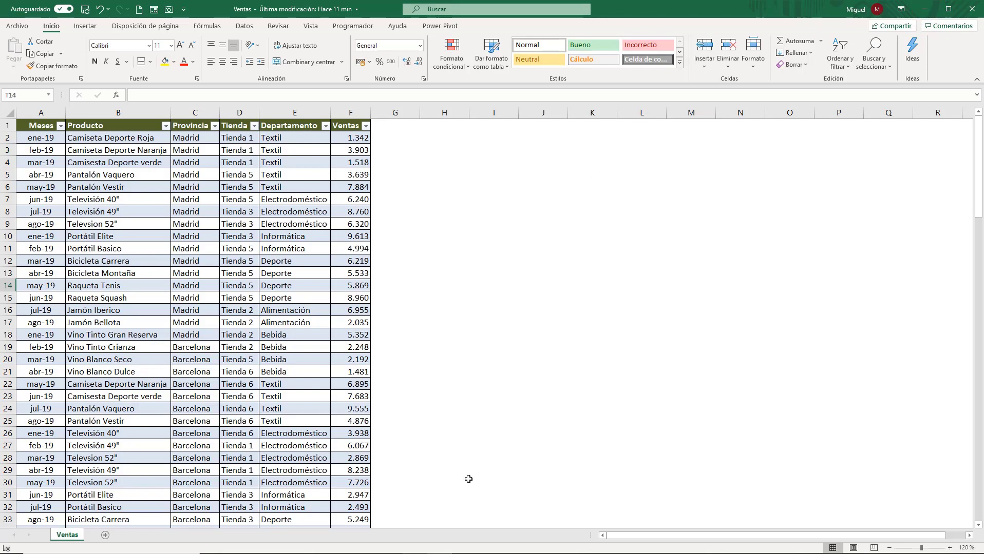
# Step: Switch to Power BI Desktop and display its home commands (Inicio)
pyautogui.click(418, 545)
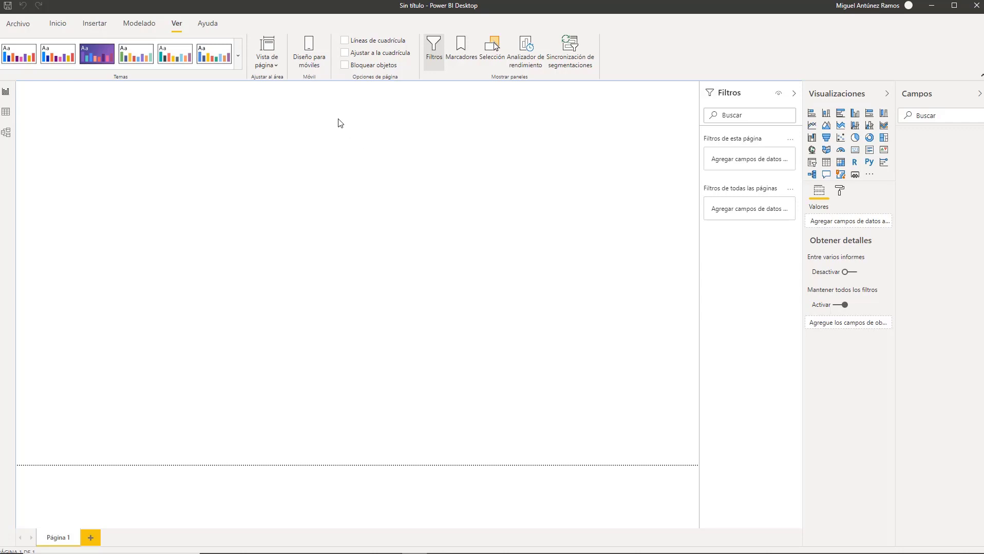
pyautogui.click(57, 26)
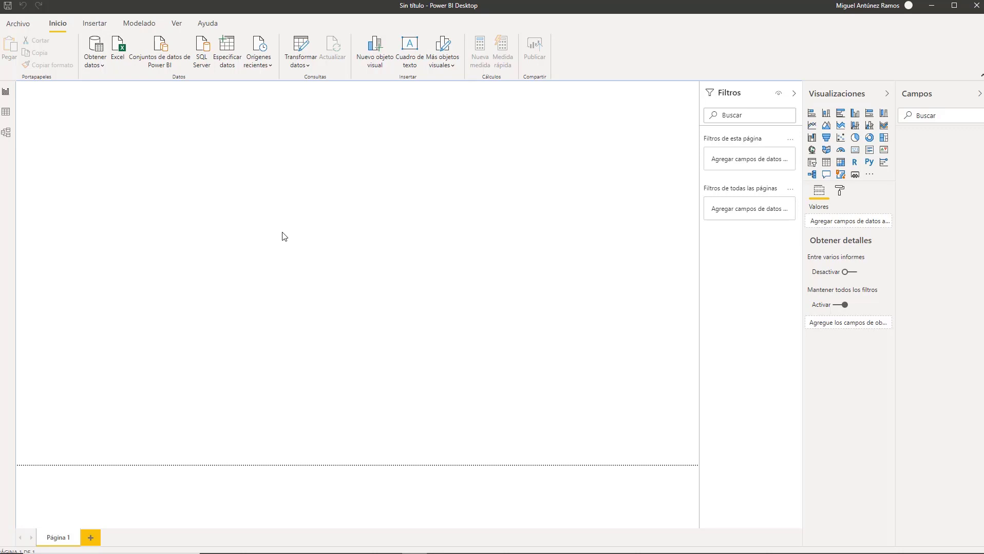
pyautogui.moveTo(347, 551)
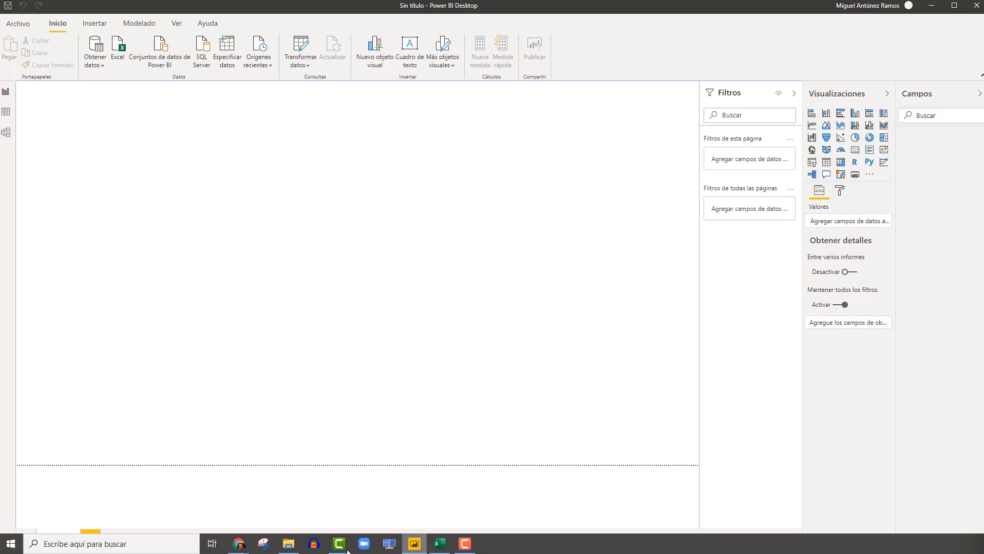
# Step: Switch to the Ventas workbook in Excel and check the sales table from its first row to its last
pyautogui.click(439, 544)
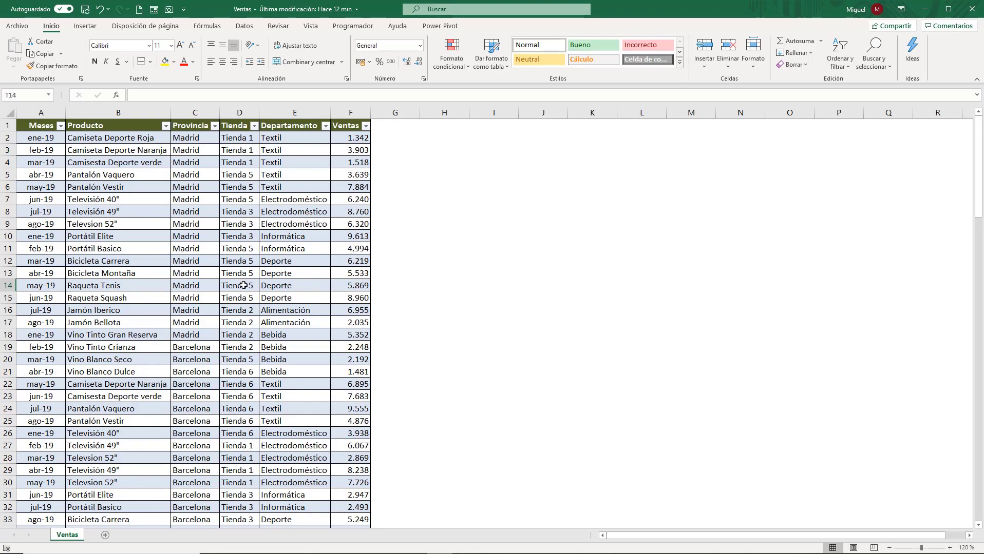
pyautogui.click(296, 153)
pyautogui.hotkey('ctrl', 'Down')
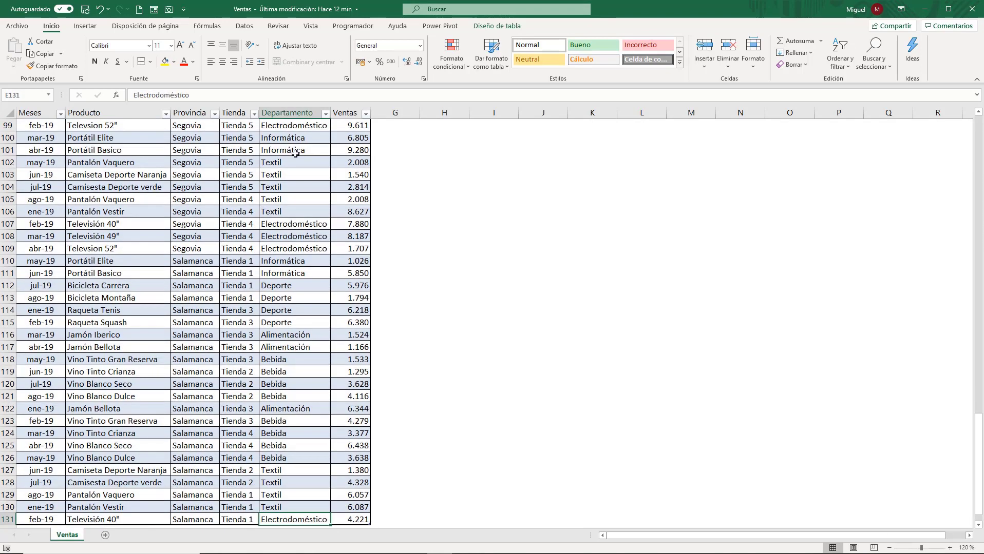
pyautogui.hotkey('ctrl', 'Up')
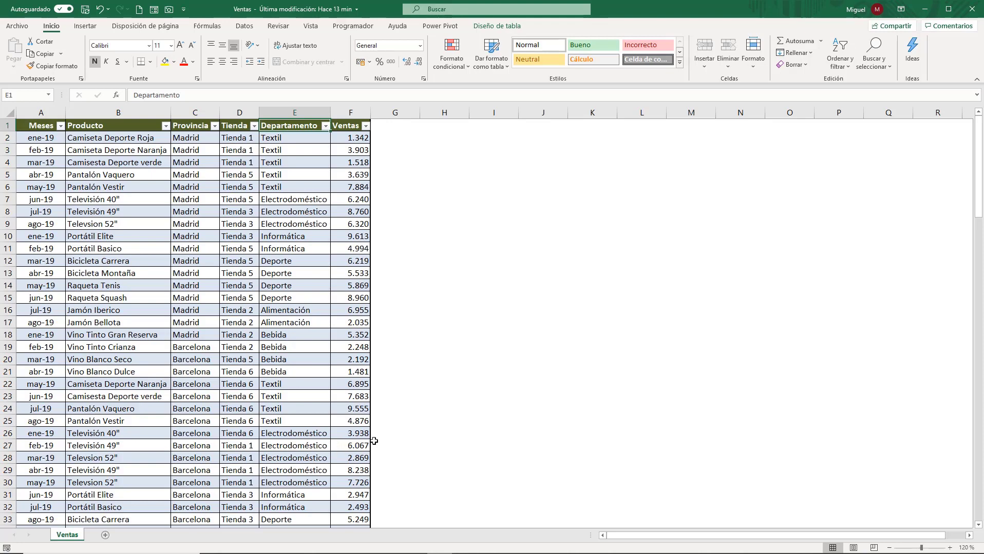
pyautogui.click(359, 359)
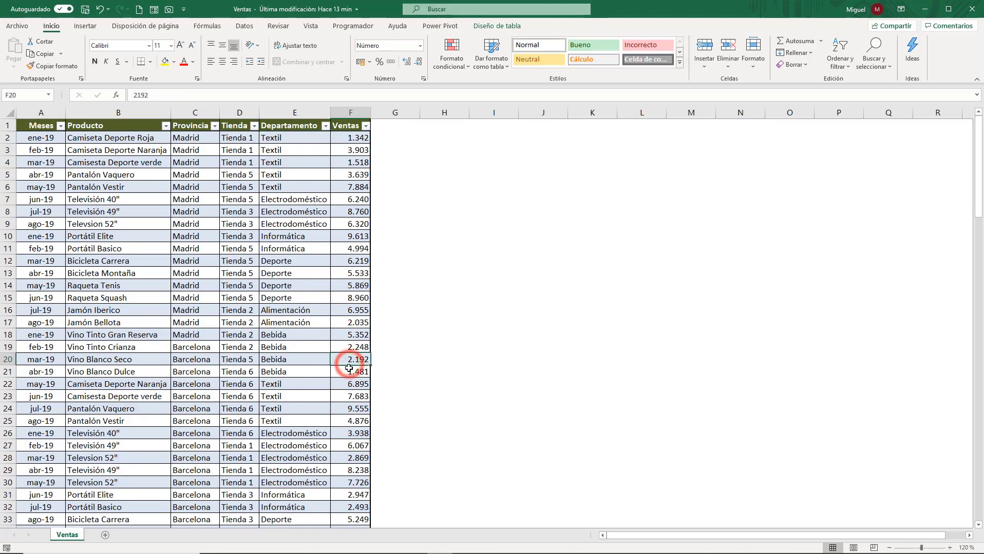
pyautogui.click(276, 321)
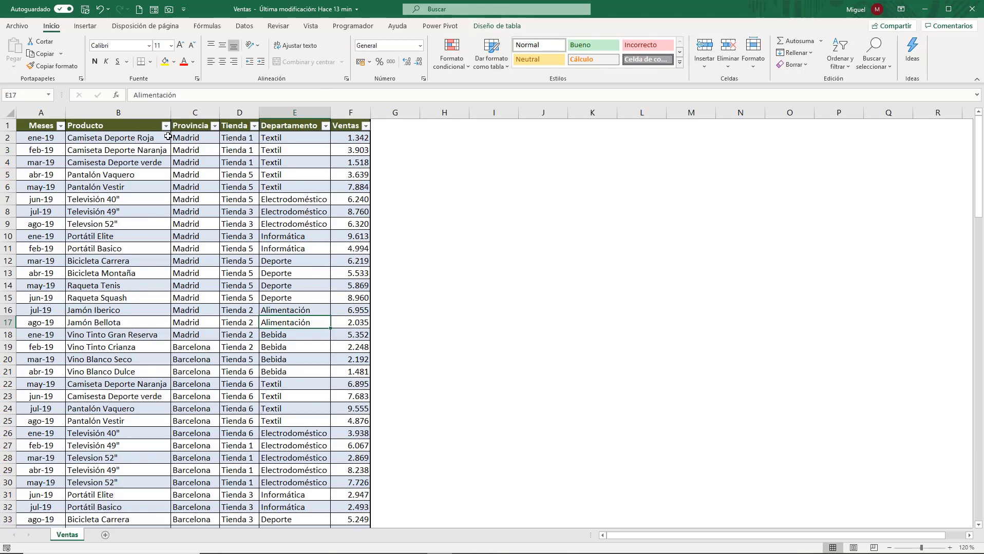
# Step: Review Excel's Tabla option and the sales table's design settings (Diseño de tabla), and close the workbook
pyautogui.click(78, 29)
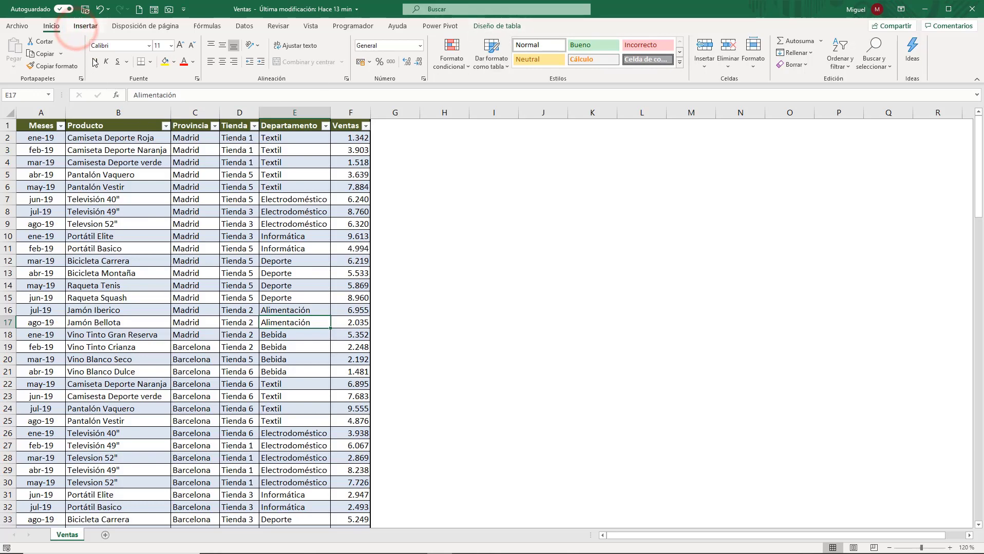
pyautogui.click(87, 29)
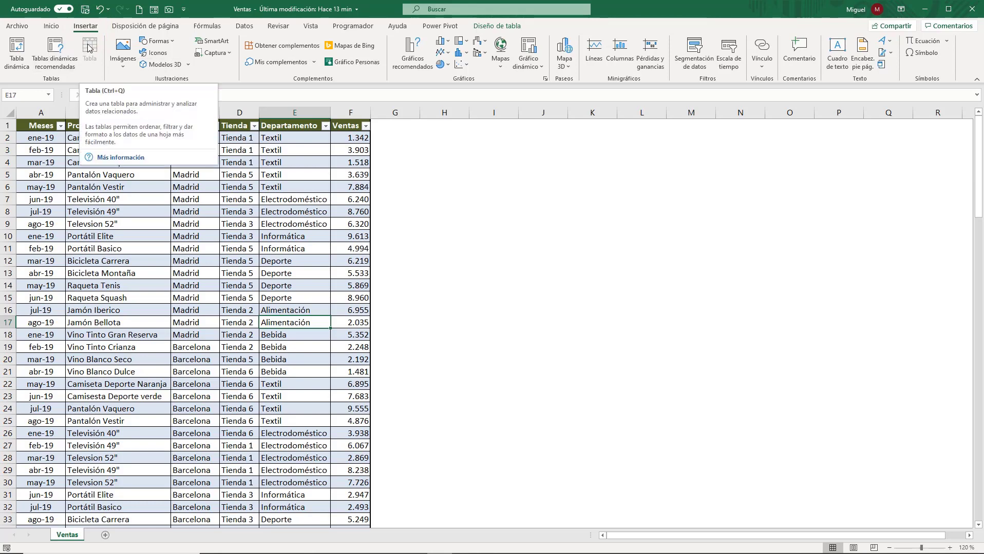
pyautogui.click(201, 261)
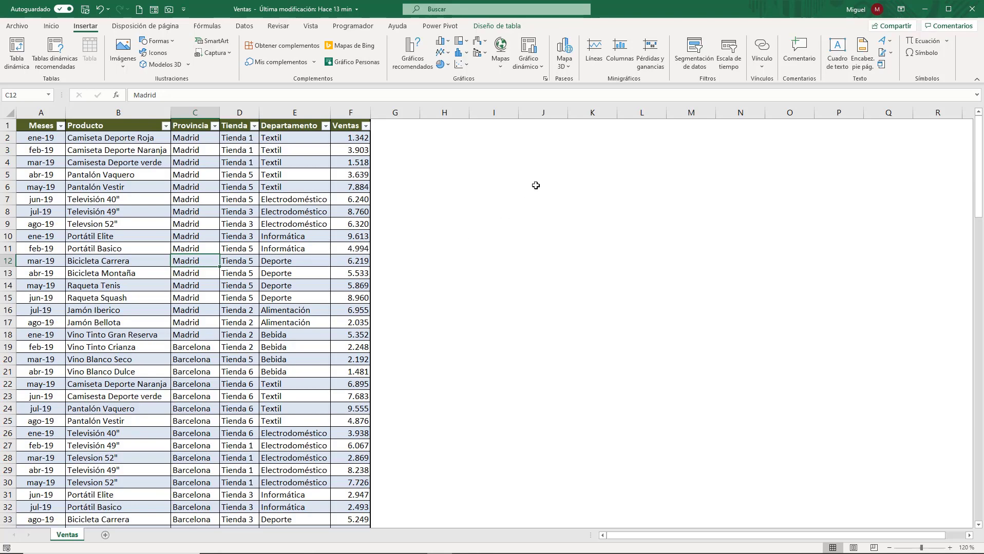
pyautogui.click(502, 28)
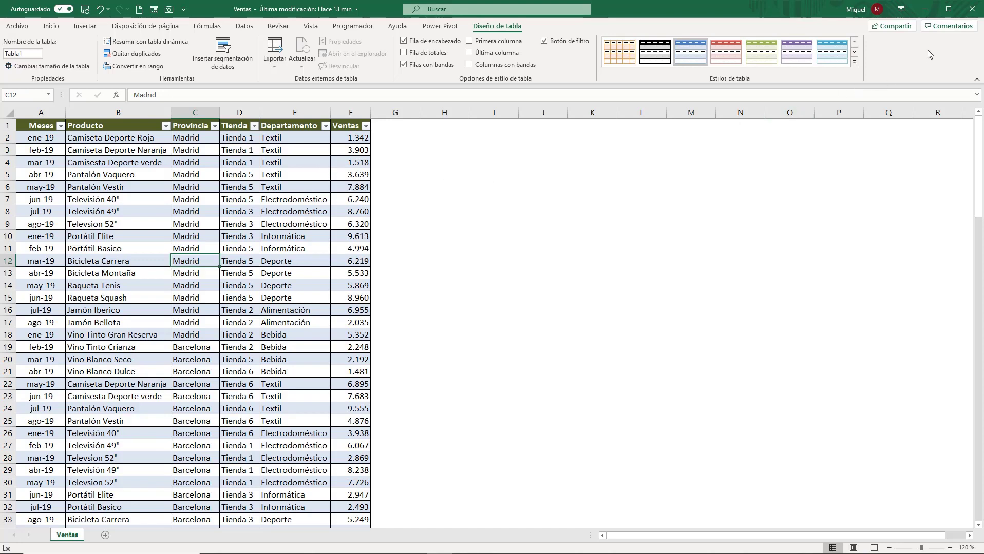
pyautogui.click(975, 11)
pyautogui.click(974, 11)
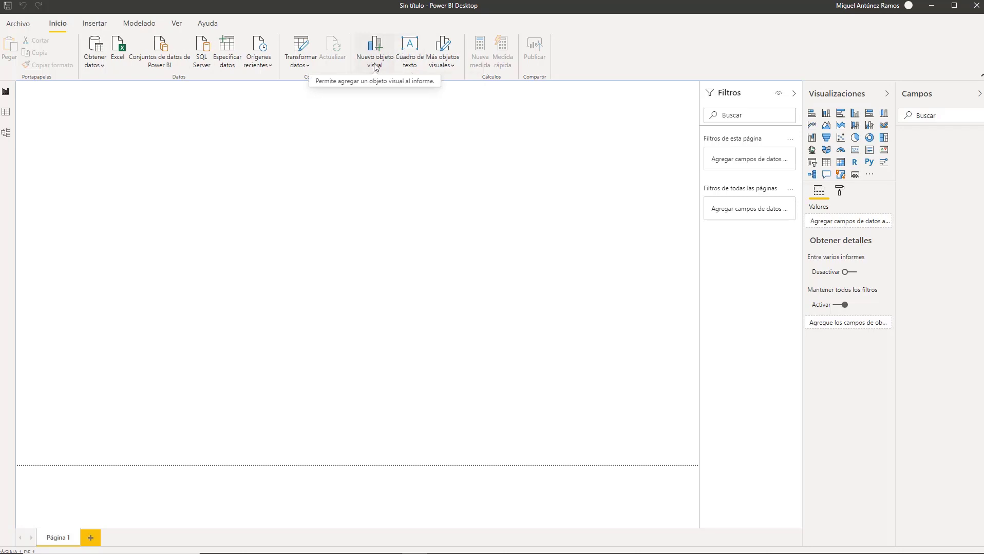
# Step: View the sources offered for additional visuals (Más objetos visuales) in Power BI Desktop
pyautogui.click(440, 65)
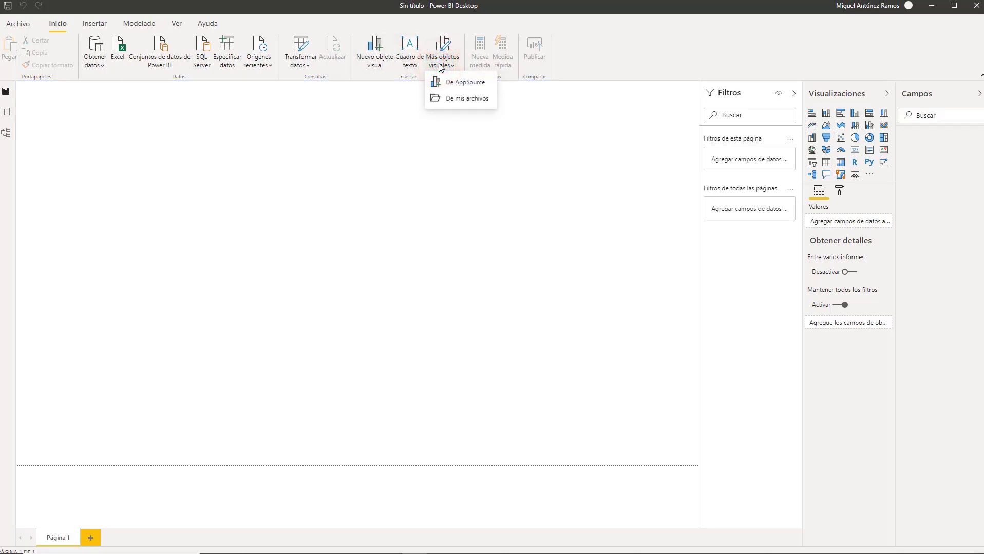
pyautogui.click(459, 149)
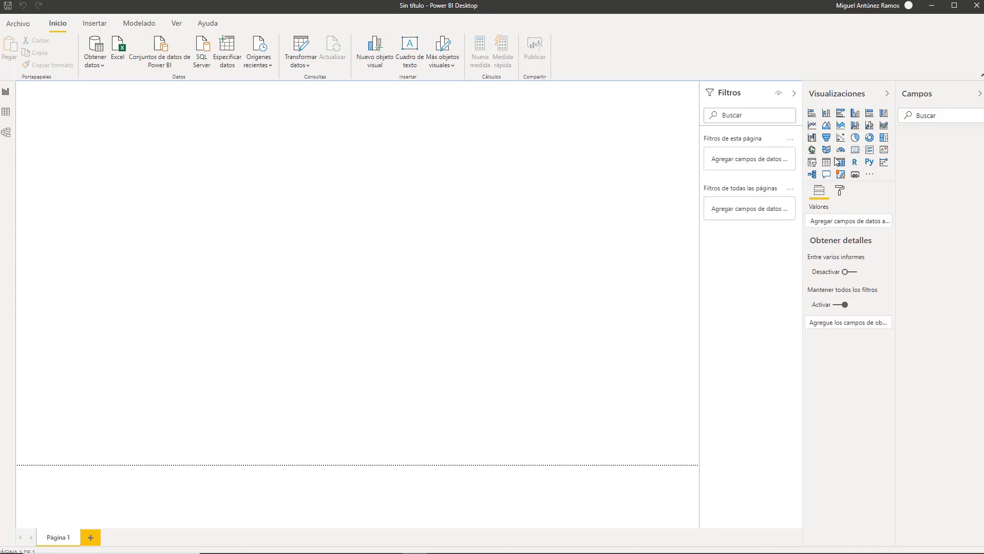
pyautogui.click(451, 64)
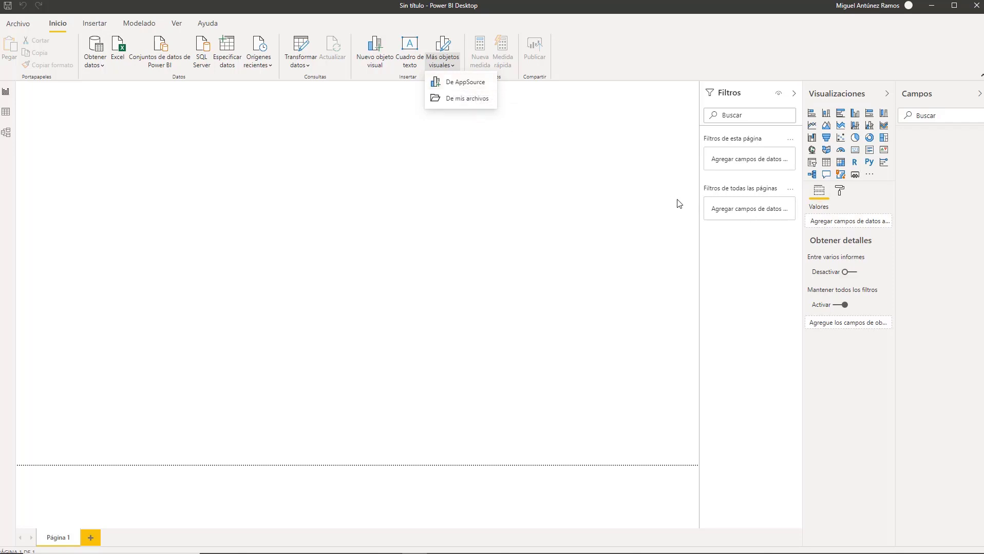
pyautogui.click(589, 168)
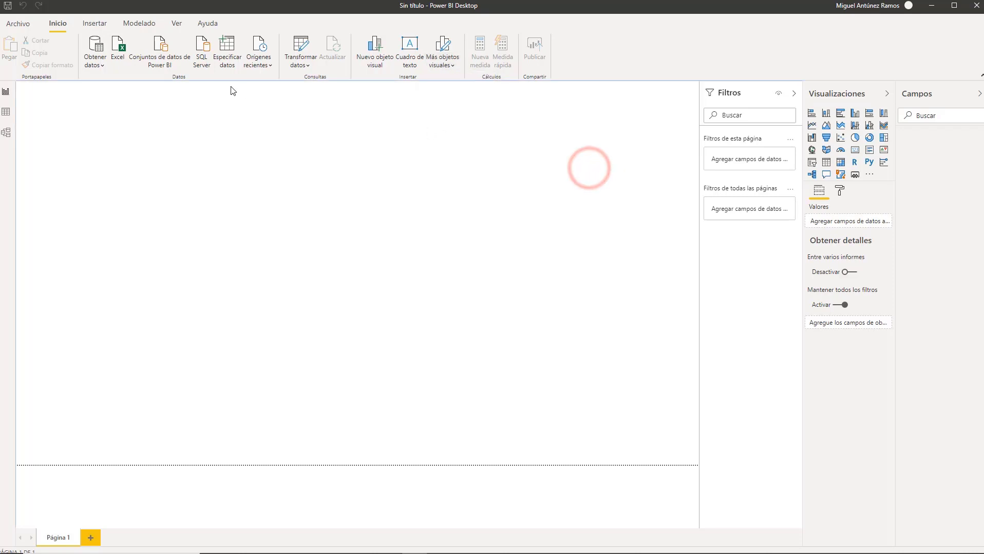
# Step: Look through the Insertar, Modelado and Ver commands, including the gallery of report themes
pyautogui.click(95, 24)
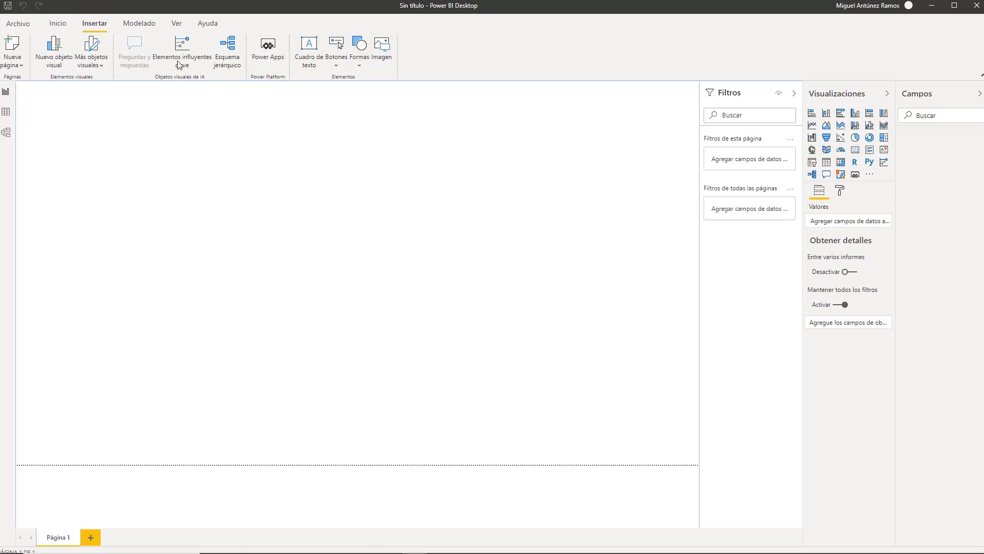
pyautogui.click(137, 26)
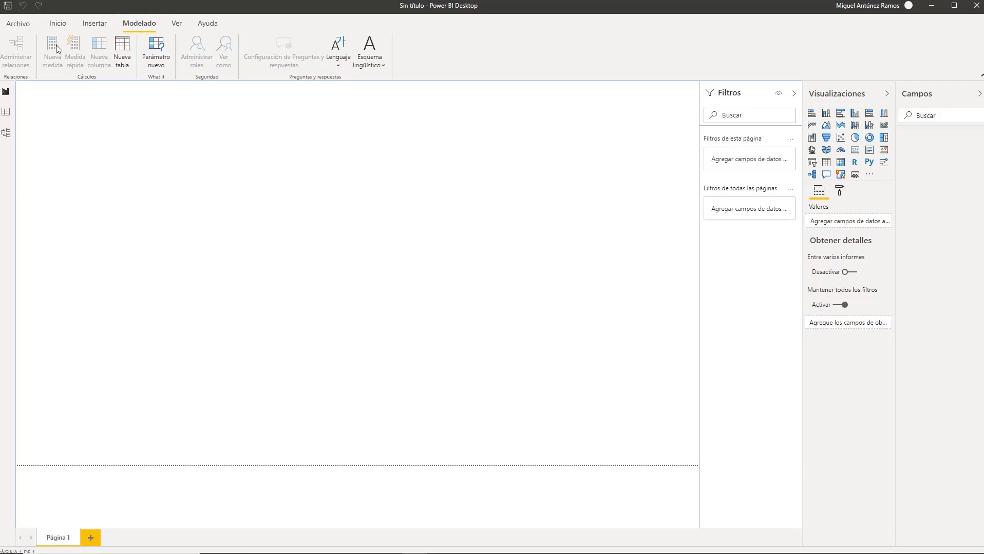
pyautogui.click(176, 24)
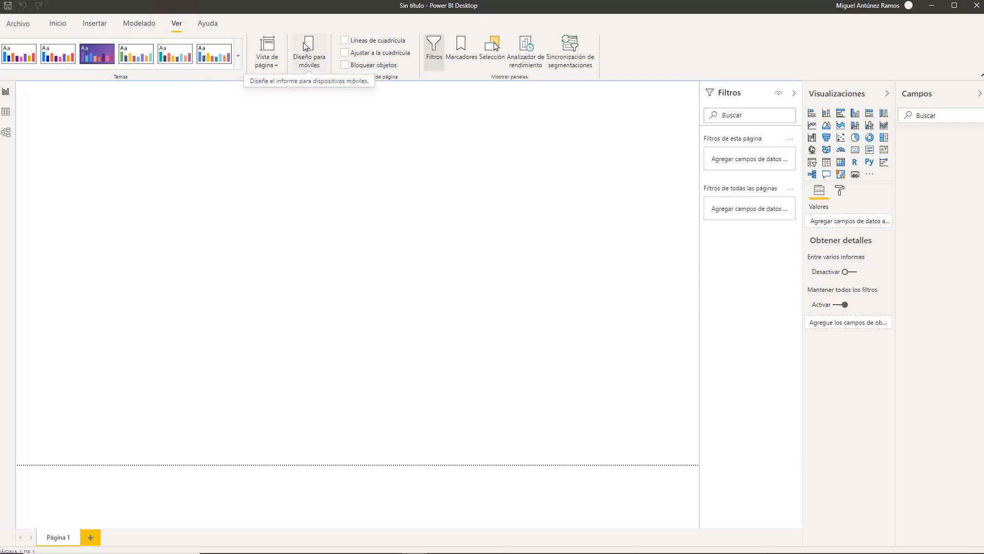
pyautogui.click(239, 60)
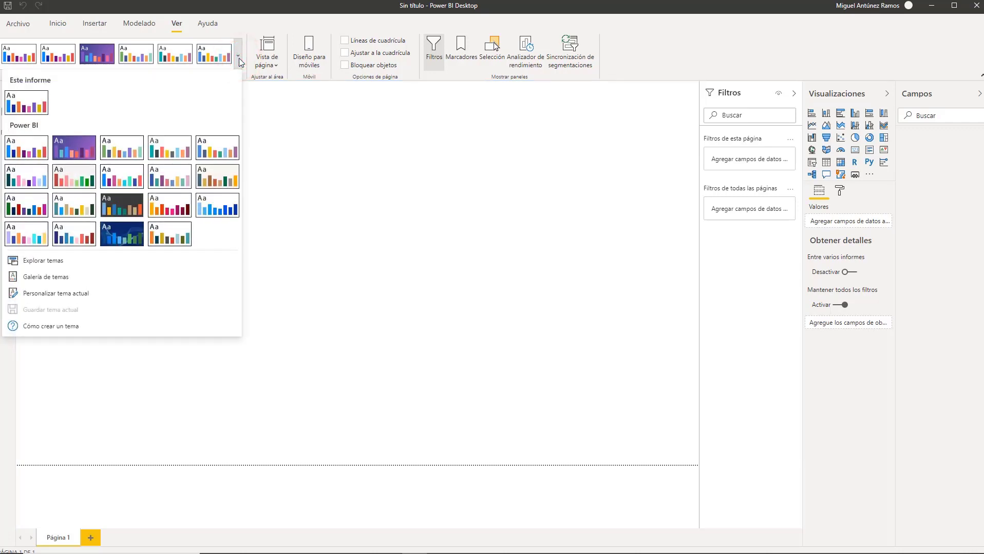
pyautogui.click(346, 132)
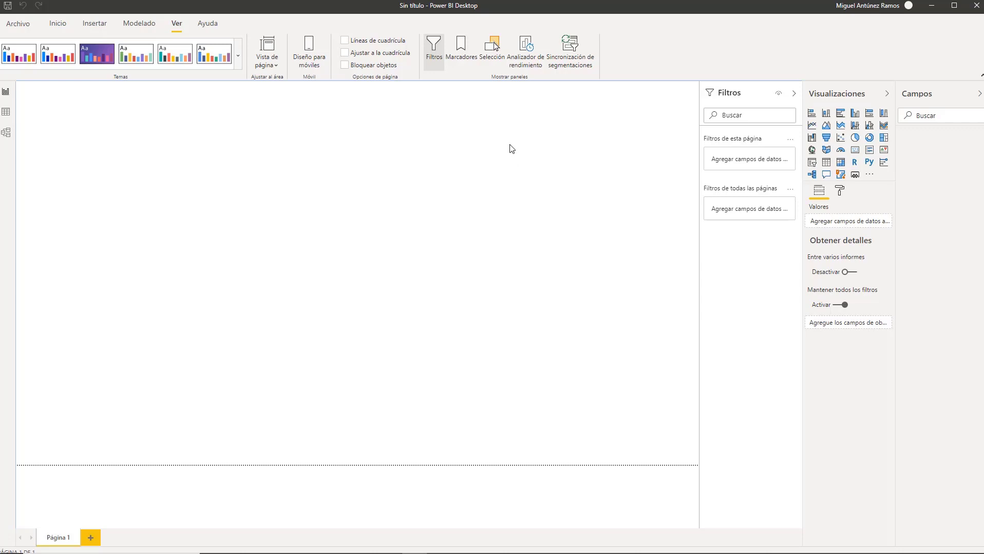
pyautogui.click(238, 57)
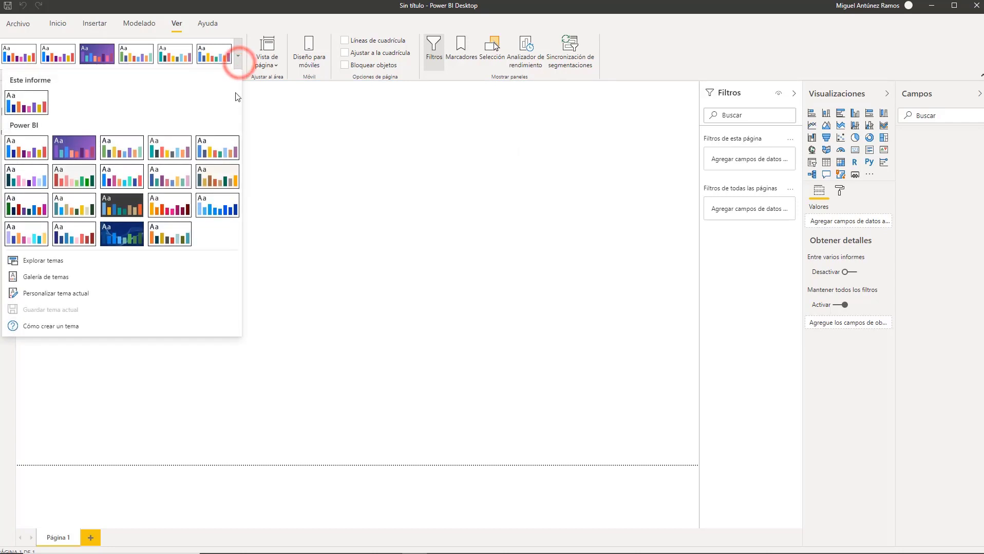
pyautogui.click(358, 158)
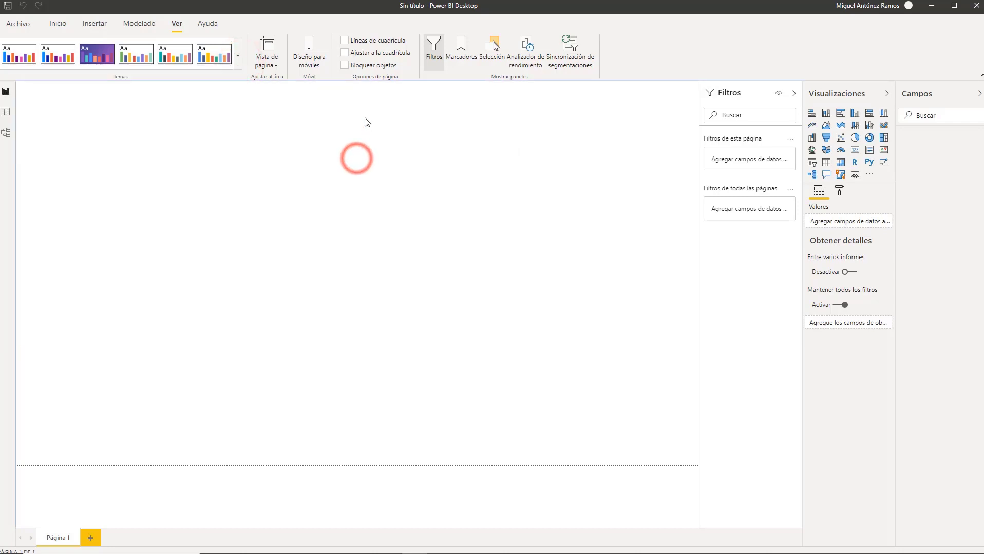
# Step: Review the common data sources and open the full Obtener datos dialog, moving it over the report canvas
pyautogui.click(65, 23)
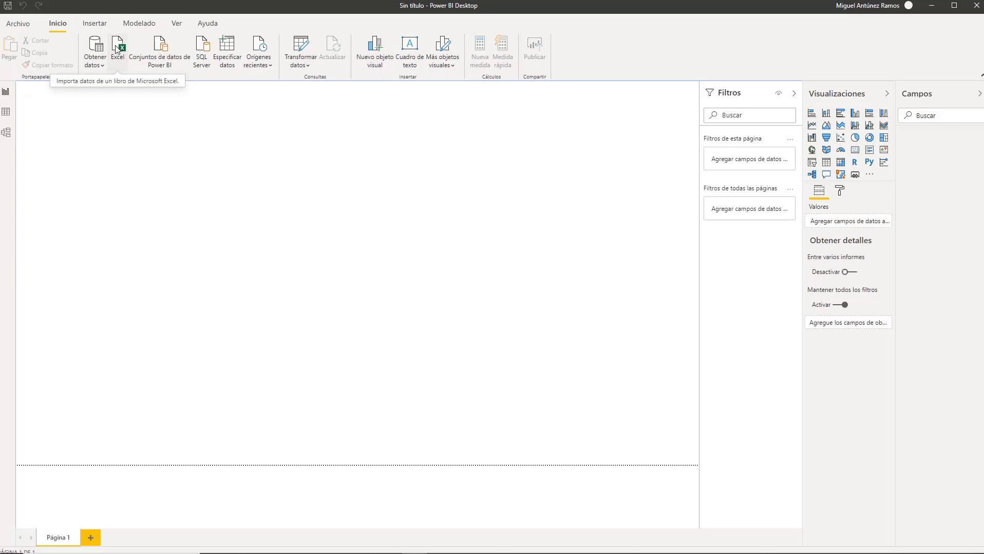
pyautogui.click(94, 68)
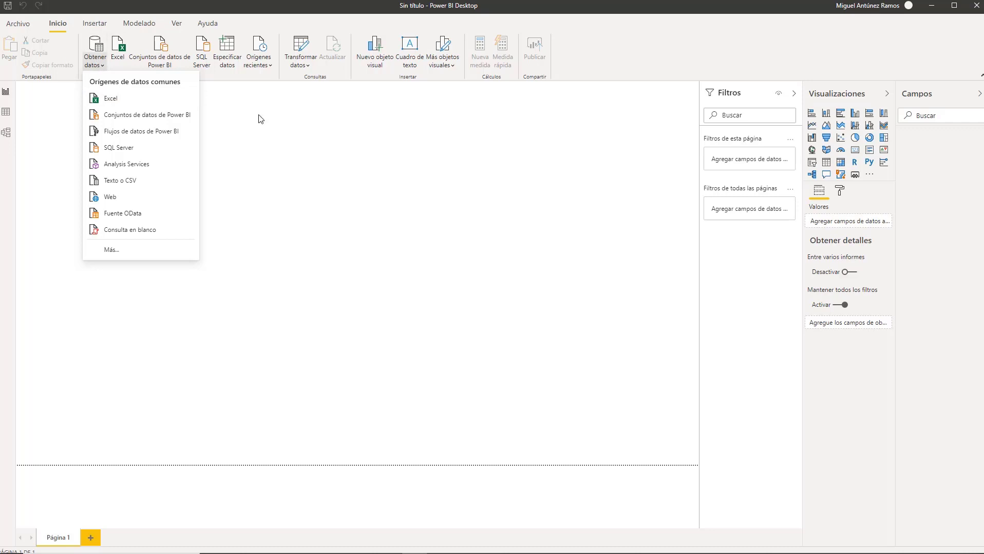
pyautogui.click(350, 142)
pyautogui.click(95, 55)
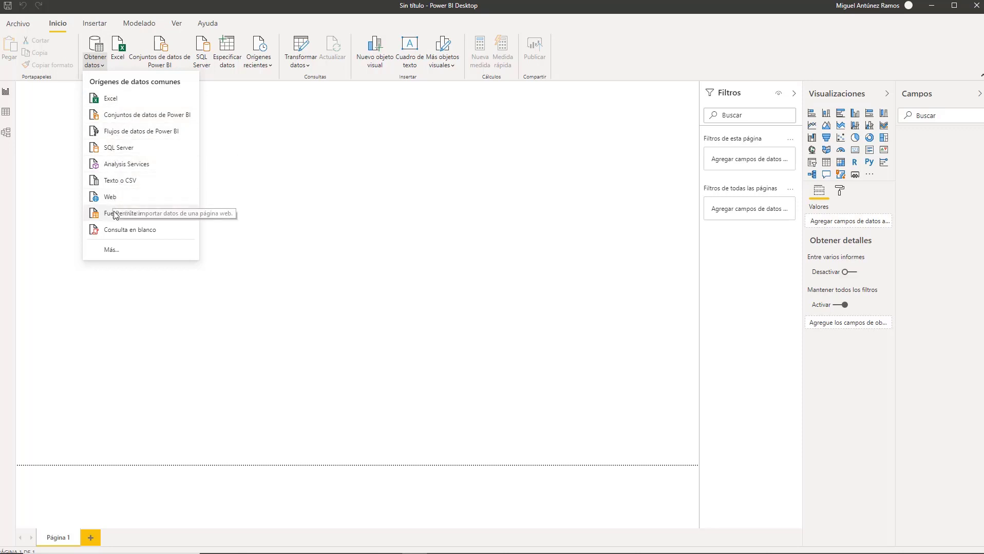
pyautogui.click(113, 250)
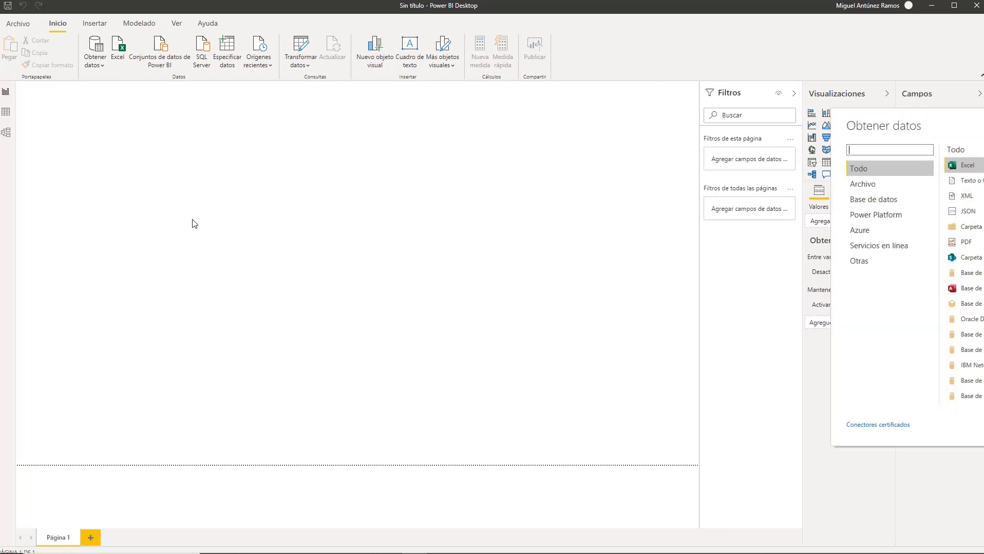
pyautogui.moveTo(974, 123); pyautogui.dragTo(665, 123)
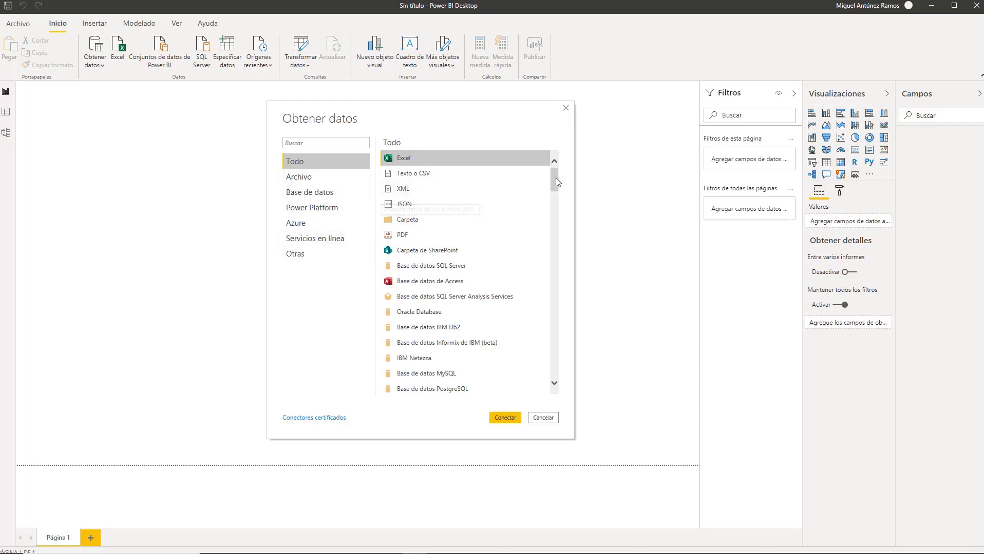
# Step: Look through the complete list of connectors in the Obtener datos dialog, returning to Excel at its start
pyautogui.moveTo(556, 182)
pyautogui.mouseDown()
pyautogui.moveTo(554, 257)
pyautogui.moveTo(562, 174)
pyautogui.mouseUp()
pyautogui.click(554, 181)
pyautogui.moveTo(555, 181); pyautogui.dragTo(542, 262)
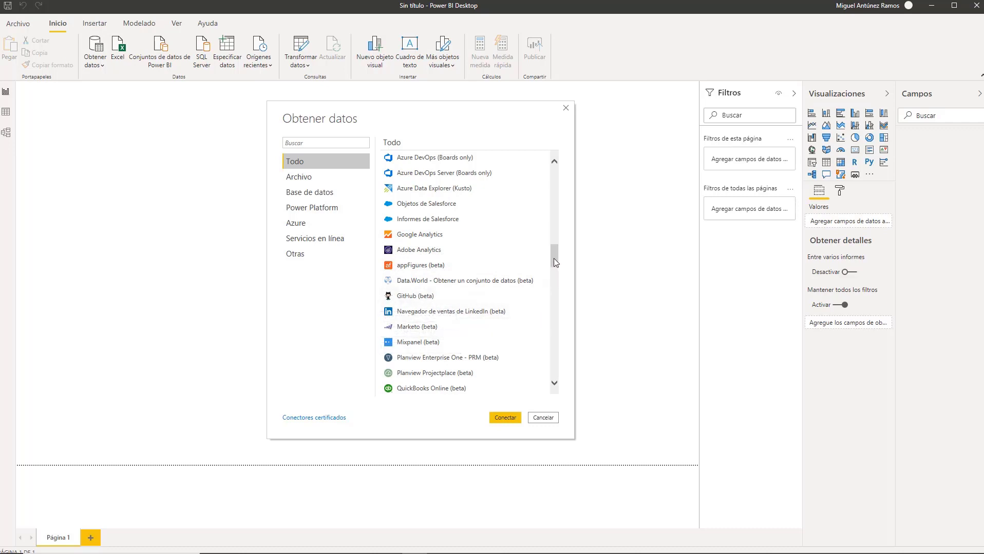
pyautogui.moveTo(553, 258); pyautogui.dragTo(548, 306)
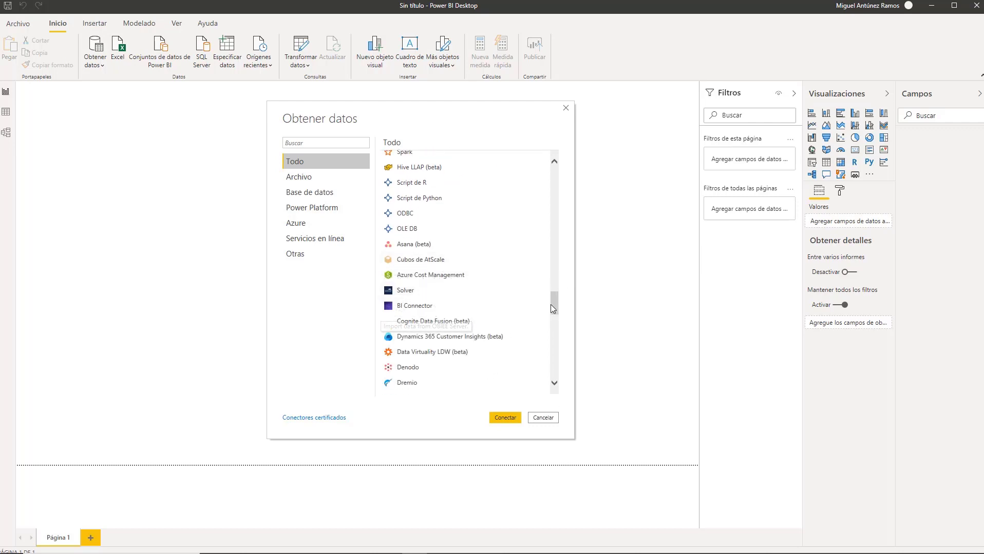
pyautogui.moveTo(551, 304); pyautogui.dragTo(547, 163)
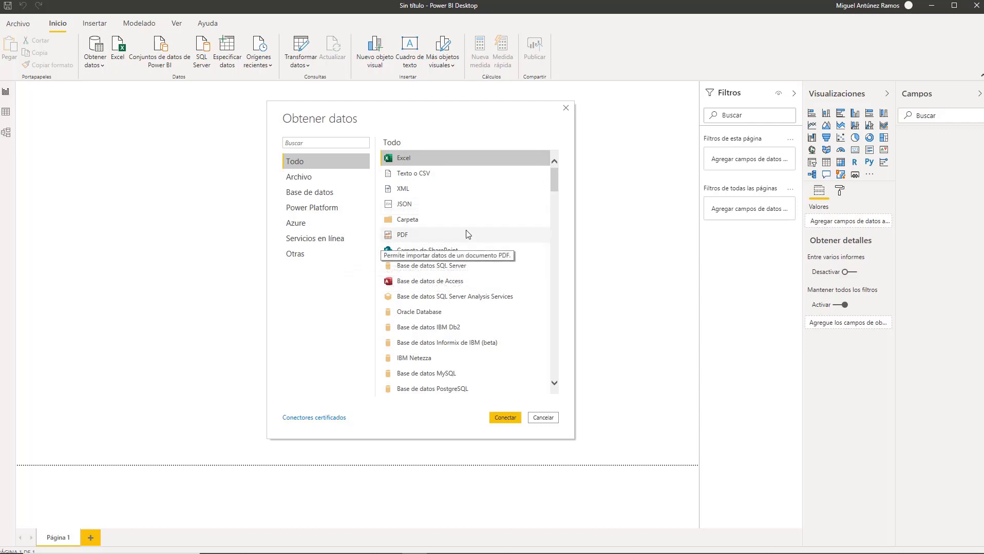
# Step: Connect to Excel and open the Ventas workbook from the Power BI Clase 1 folder in the OneDrive course content
pyautogui.click(509, 421)
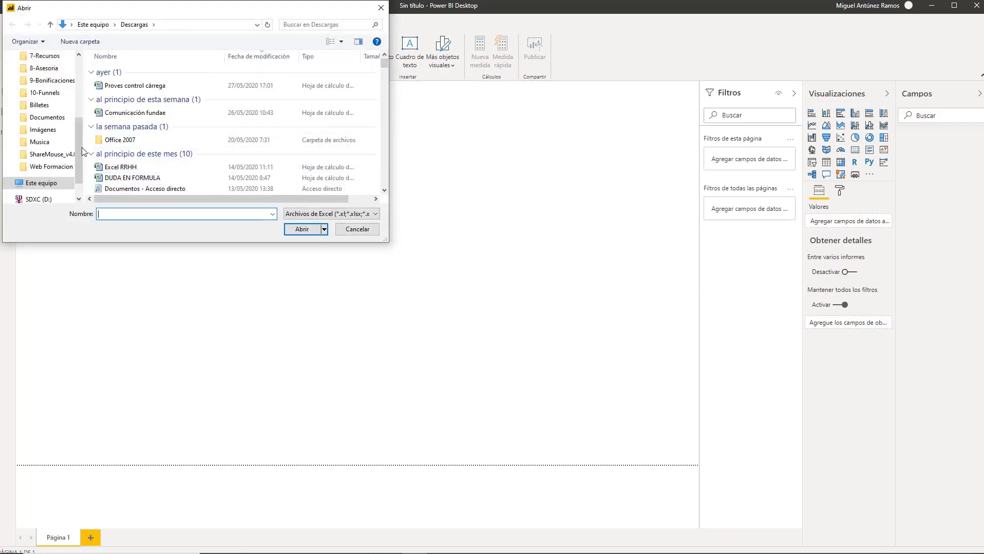
pyautogui.moveTo(78, 146); pyautogui.dragTo(79, 92)
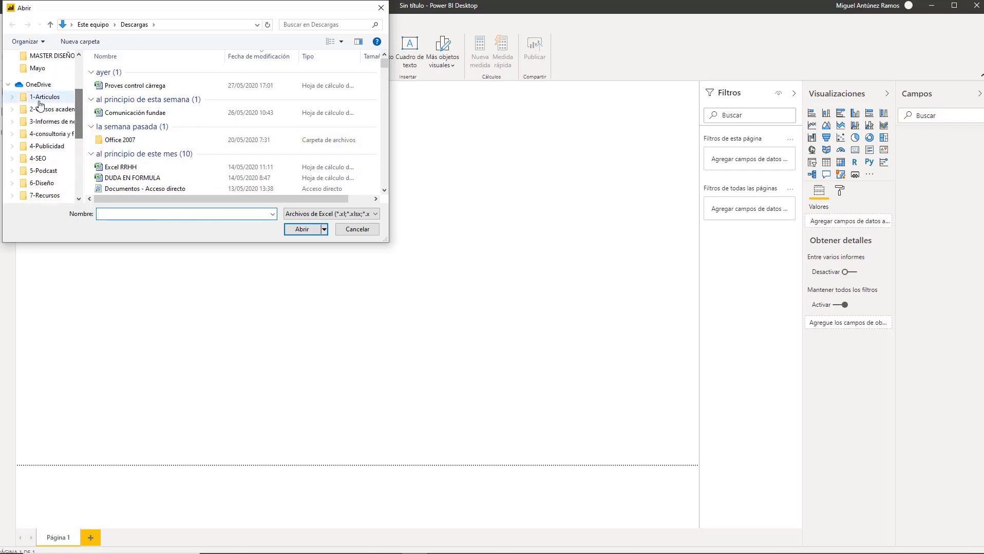
pyautogui.click(40, 109)
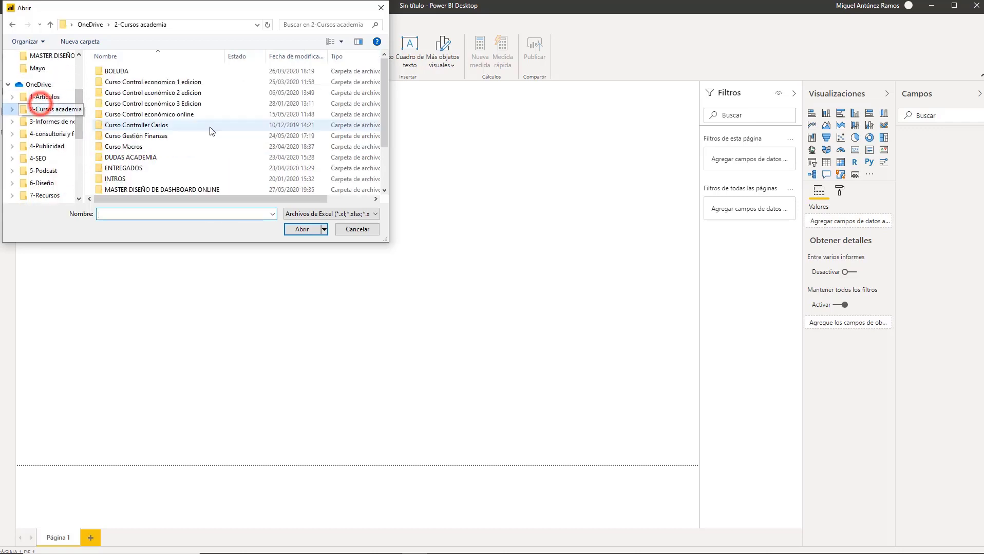
pyautogui.doubleClick(195, 189)
pyautogui.doubleClick(126, 71)
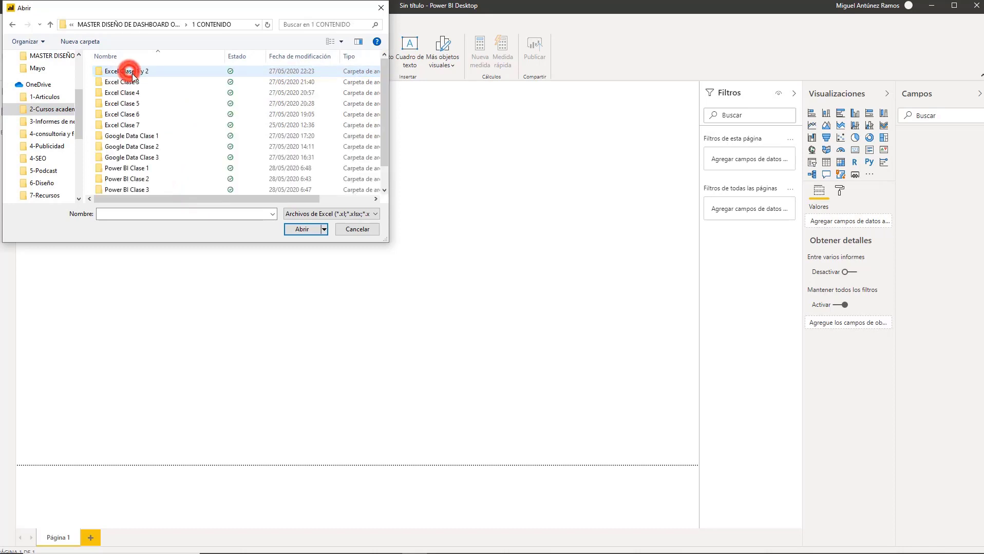
pyautogui.doubleClick(145, 171)
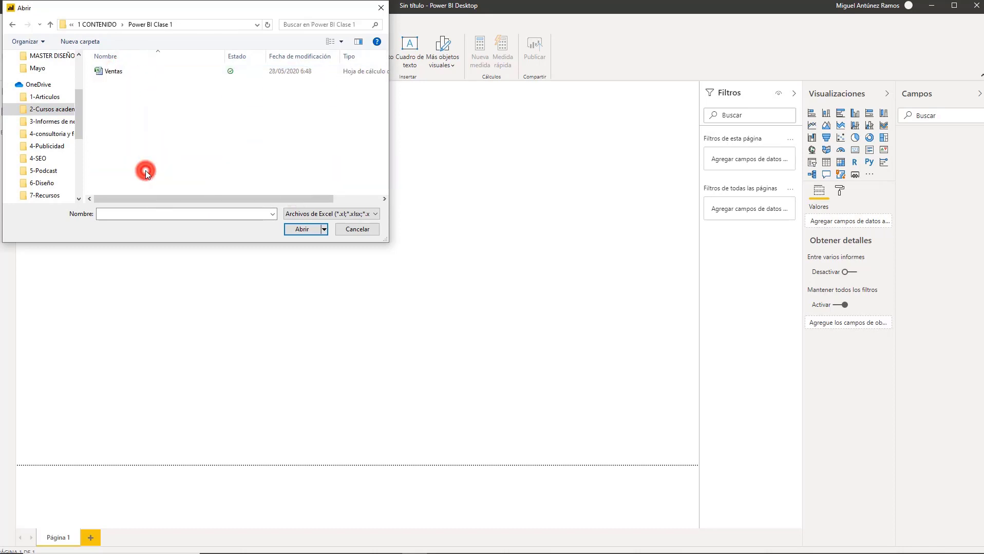
pyautogui.doubleClick(111, 72)
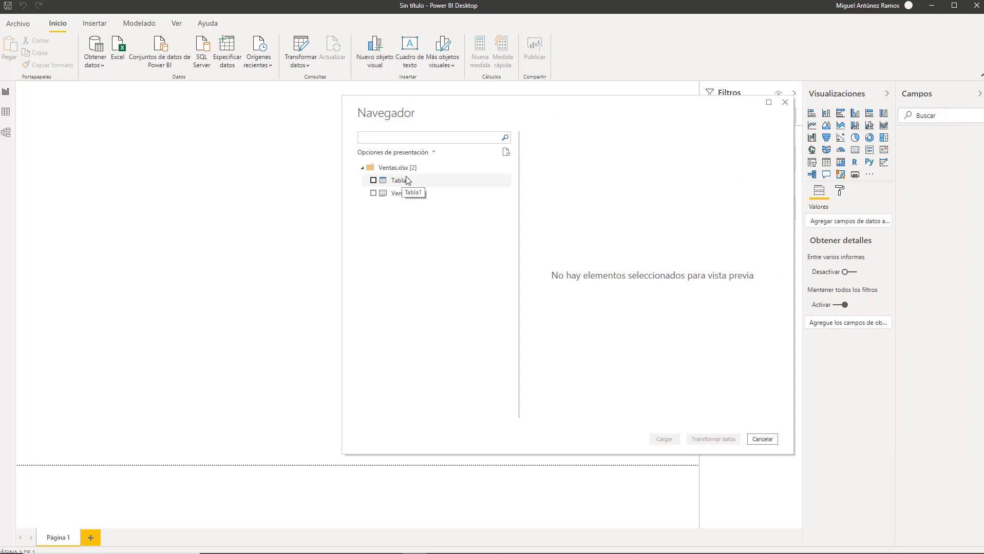
# Step: Preview Tabla1 and the Ventas sheet of the workbook, and load only Tabla1 into the report
pyautogui.click(398, 180)
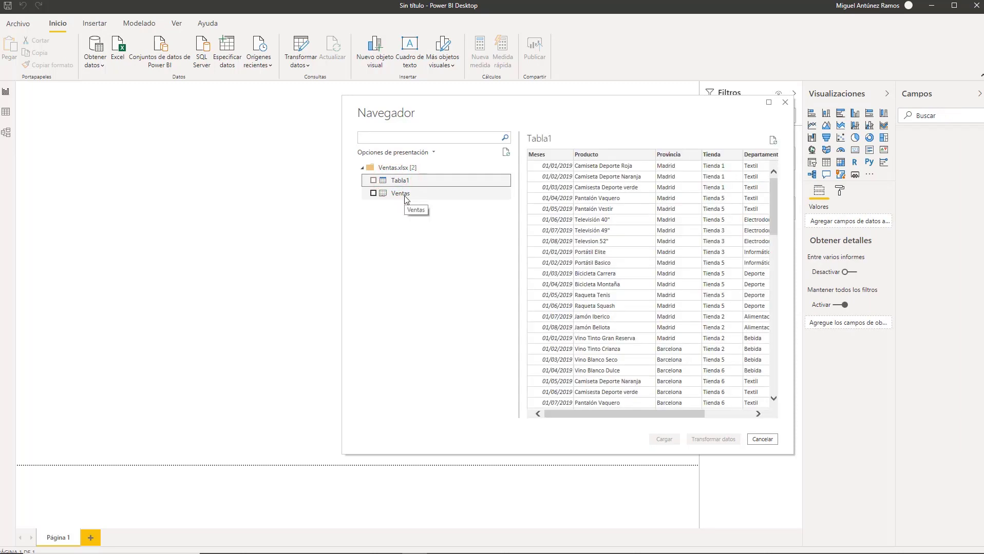
pyautogui.click(405, 195)
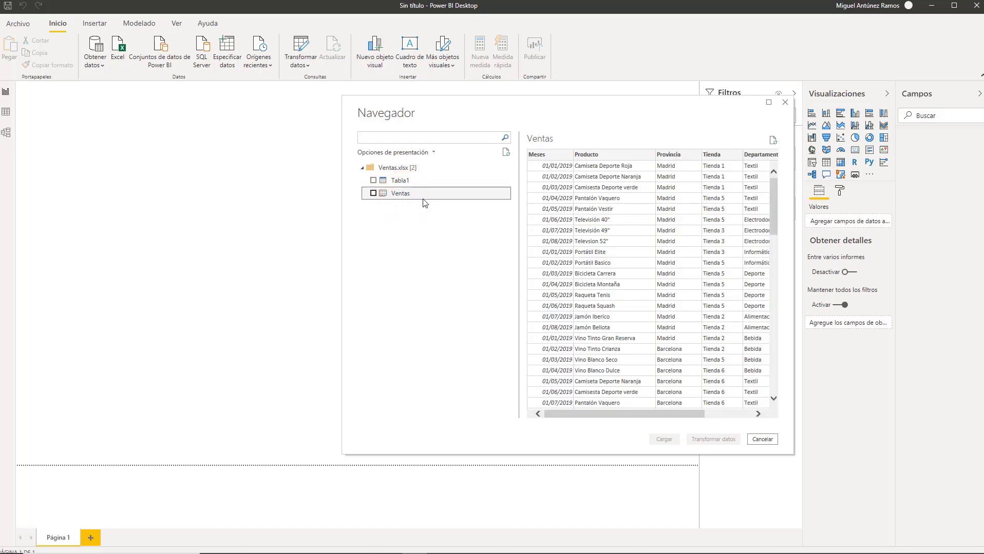
pyautogui.click(373, 181)
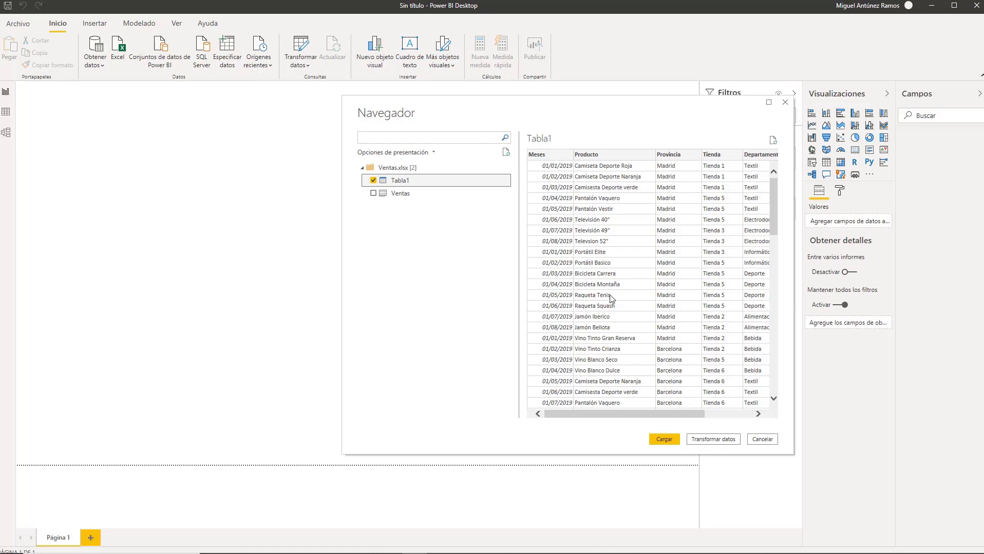
pyautogui.click(665, 441)
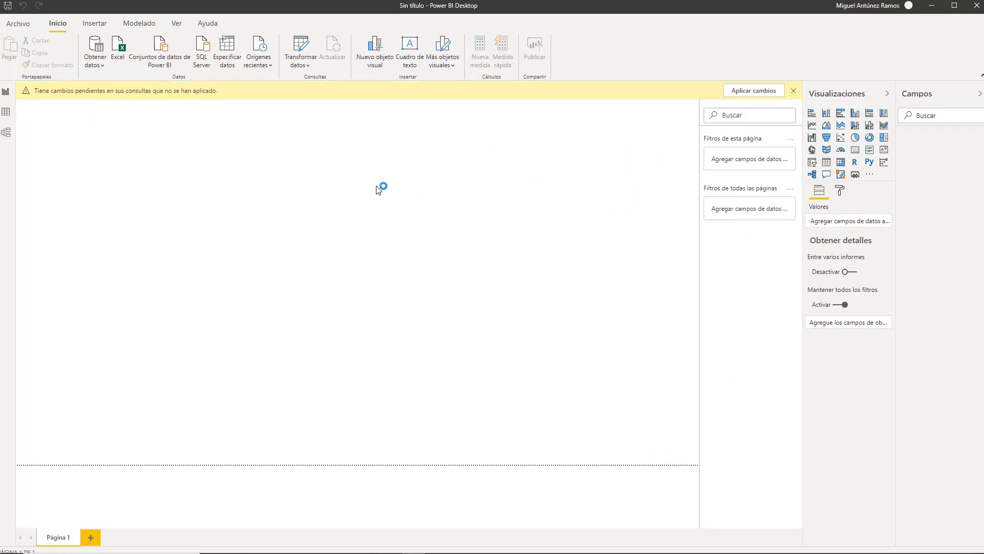
pyautogui.moveTo(969, 241); pyautogui.dragTo(545, 215)
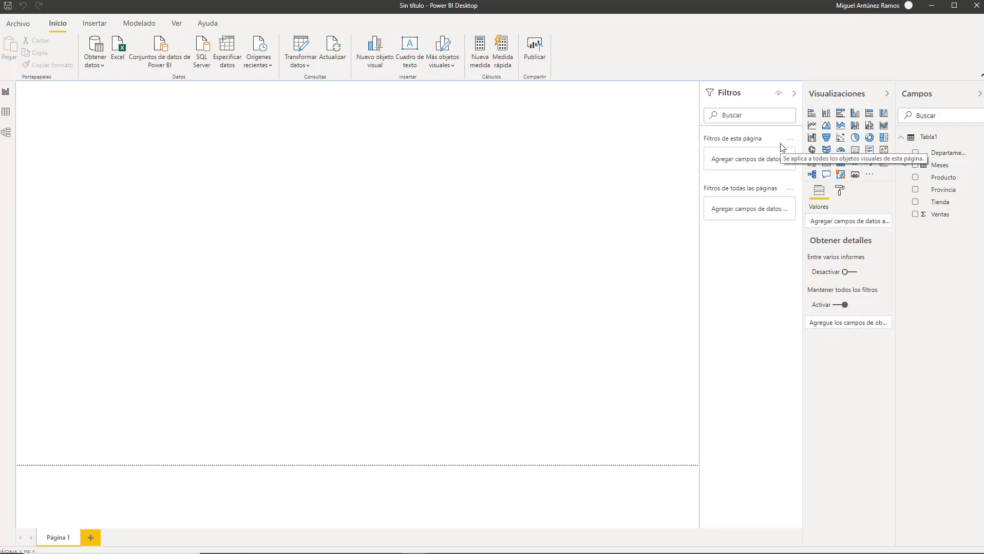
# Step: Build a trial clustered column chart with Departamento as Eje and Ventas as Valores, and delete it from the page
pyautogui.click(855, 114)
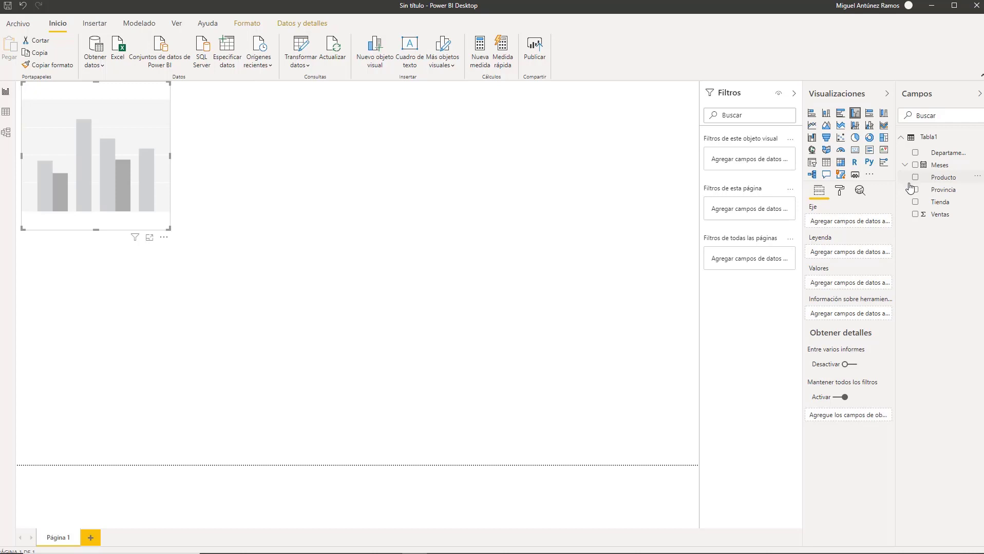
pyautogui.moveTo(959, 157); pyautogui.dragTo(866, 222)
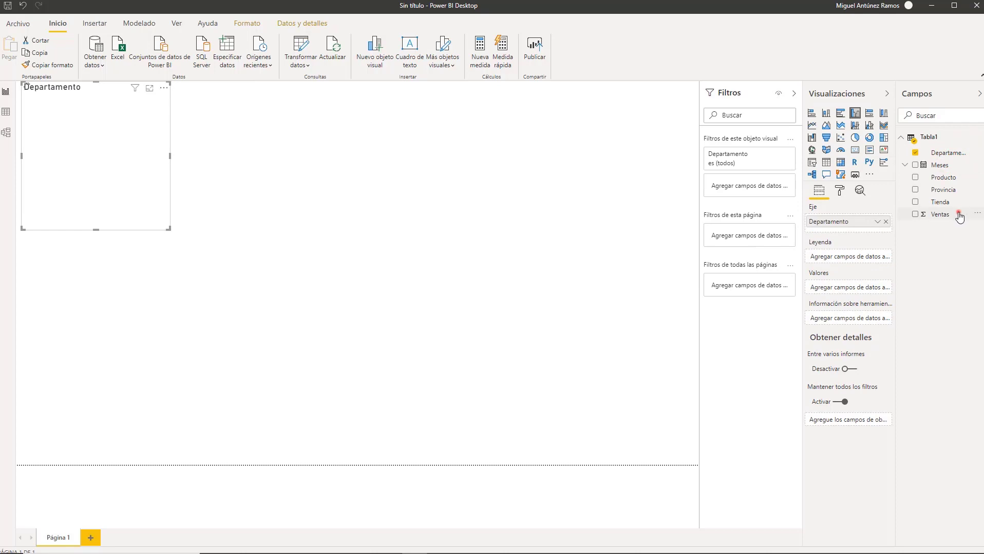
pyautogui.moveTo(959, 217); pyautogui.dragTo(856, 290)
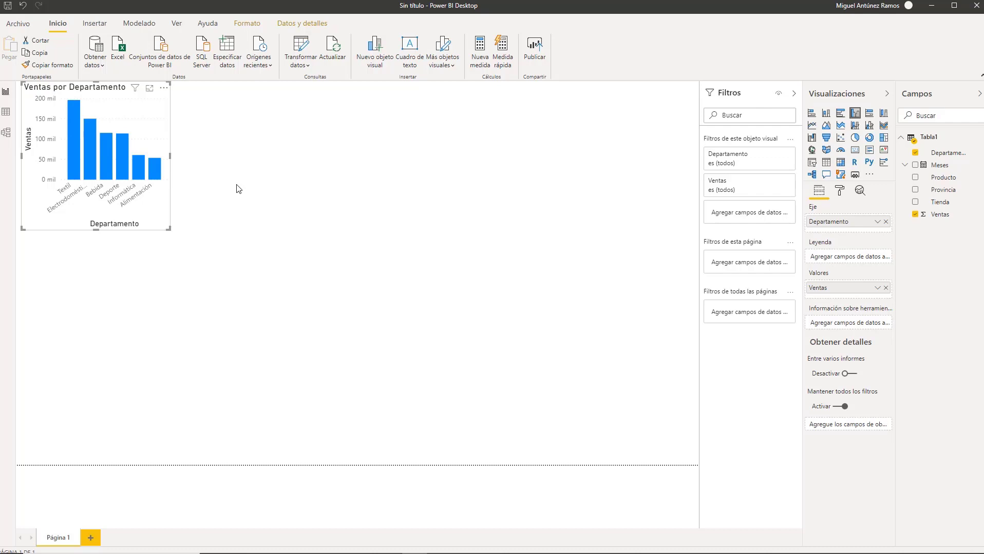
pyautogui.press('Delete')
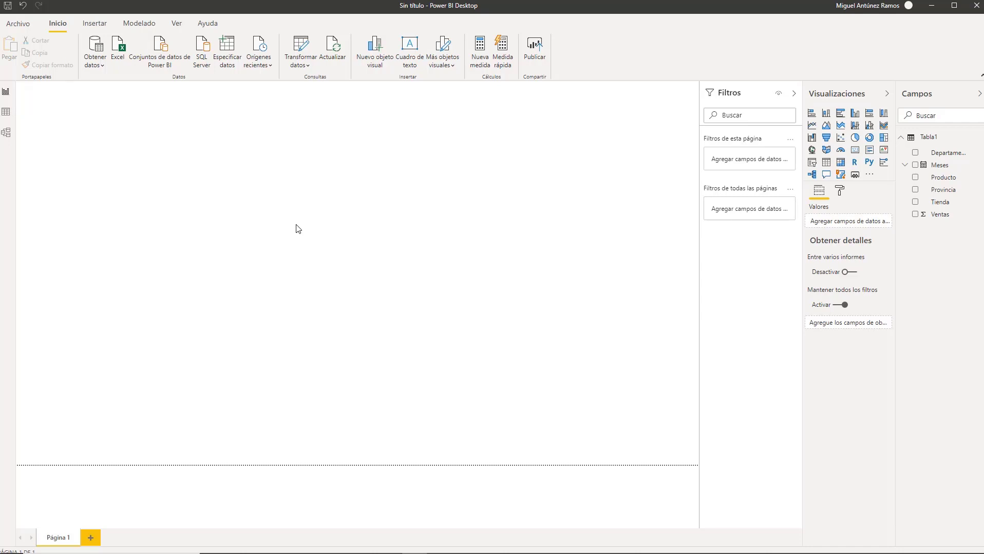
# Step: View Tabla1's data, and in the model view collapse Propiedades and move the Tabla1 card toward the canvas centre
pyautogui.click(8, 117)
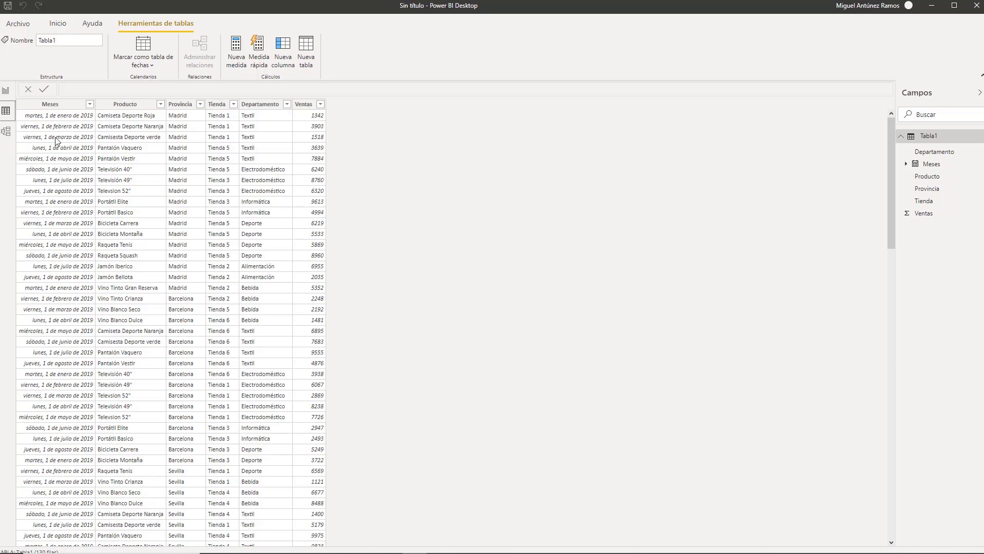
pyautogui.click(5, 132)
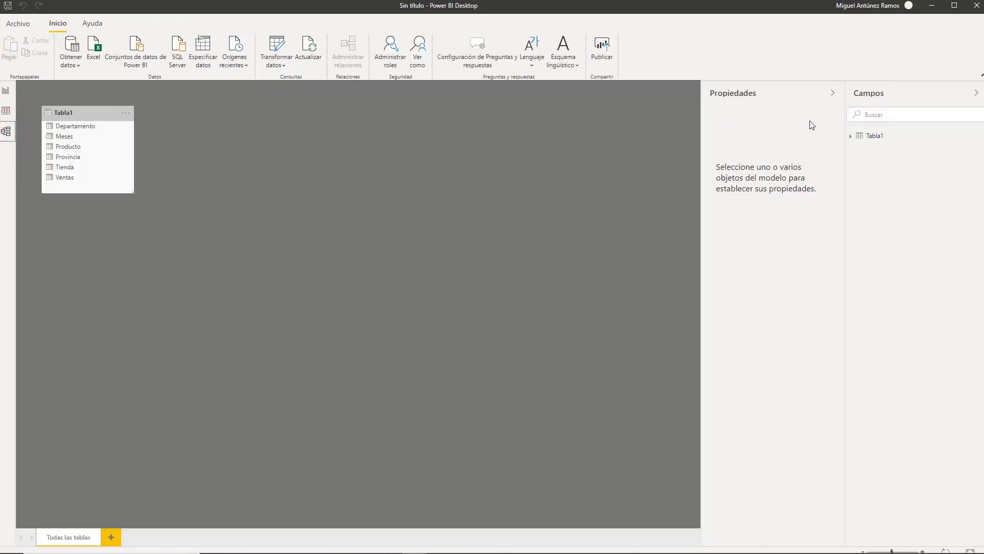
pyautogui.click(833, 93)
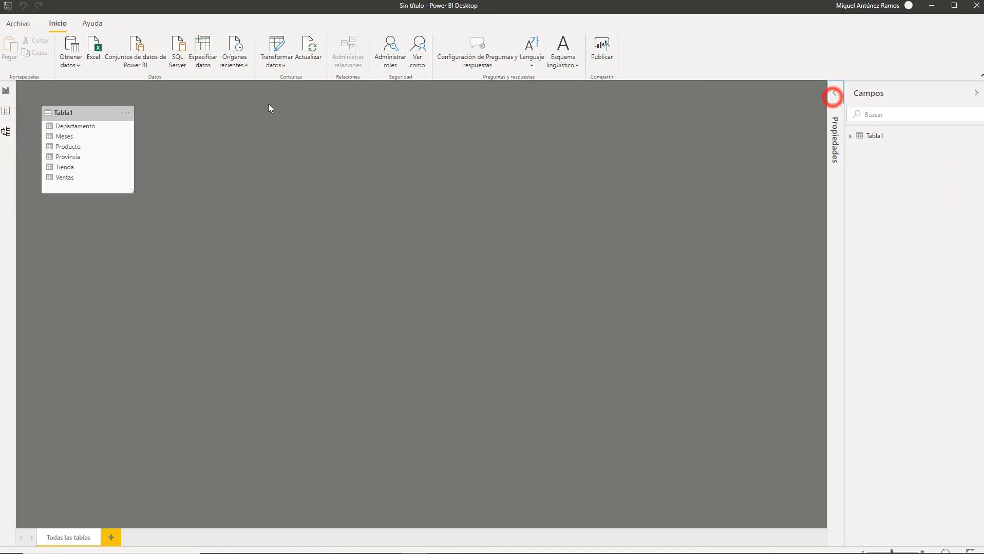
pyautogui.click(88, 111)
pyautogui.moveTo(177, 128); pyautogui.dragTo(294, 152)
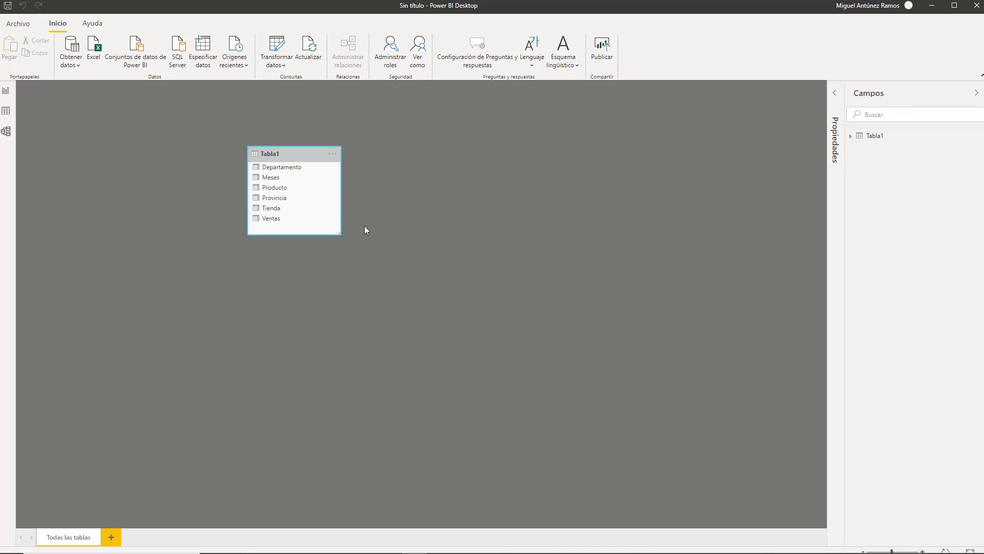
# Step: Review the report, data and model views once more, ending on the blank report page
pyautogui.click(5, 91)
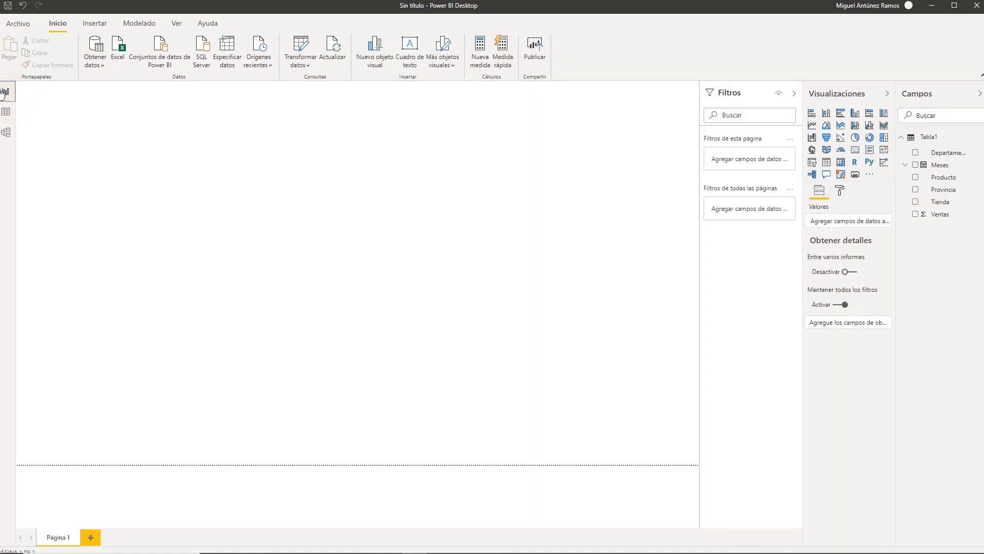
pyautogui.click(7, 112)
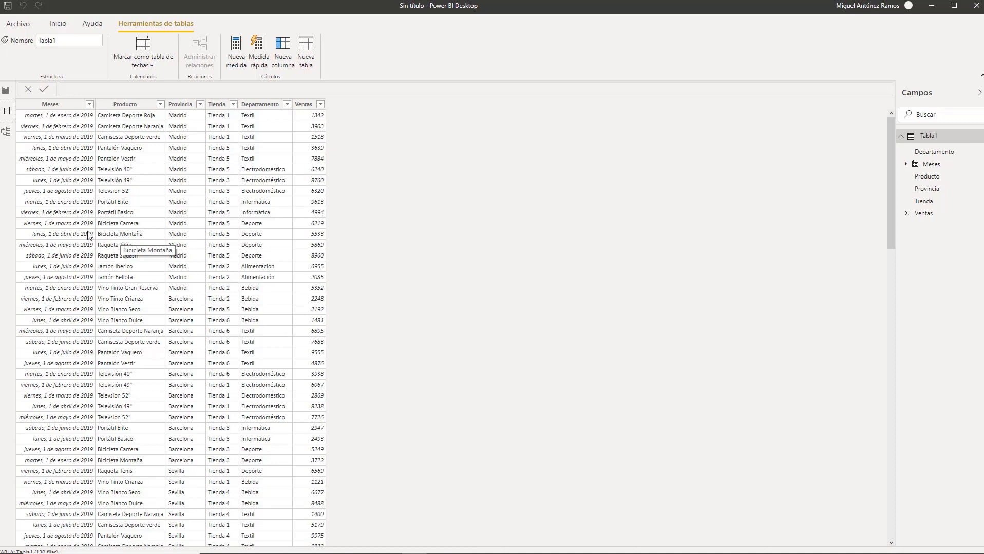
pyautogui.click(6, 131)
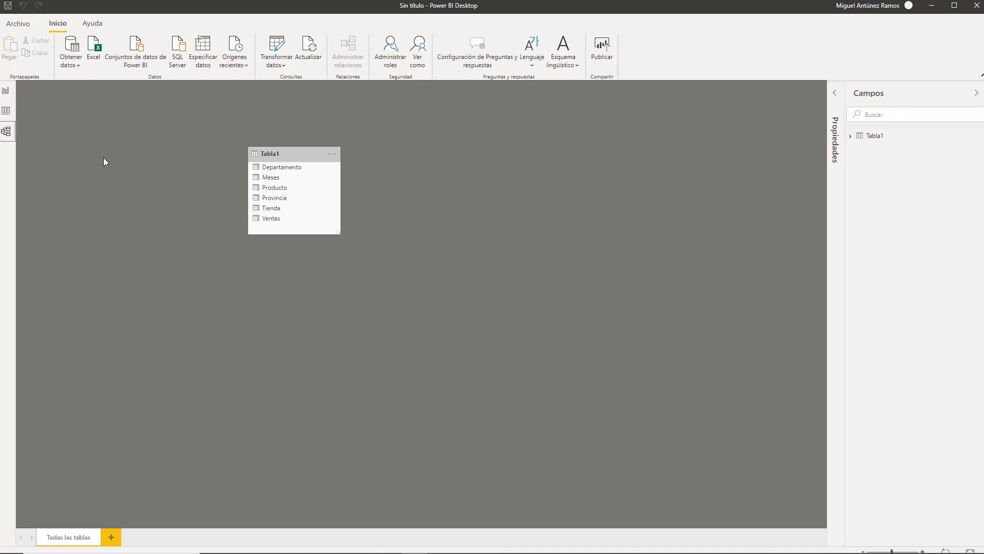
pyautogui.click(7, 92)
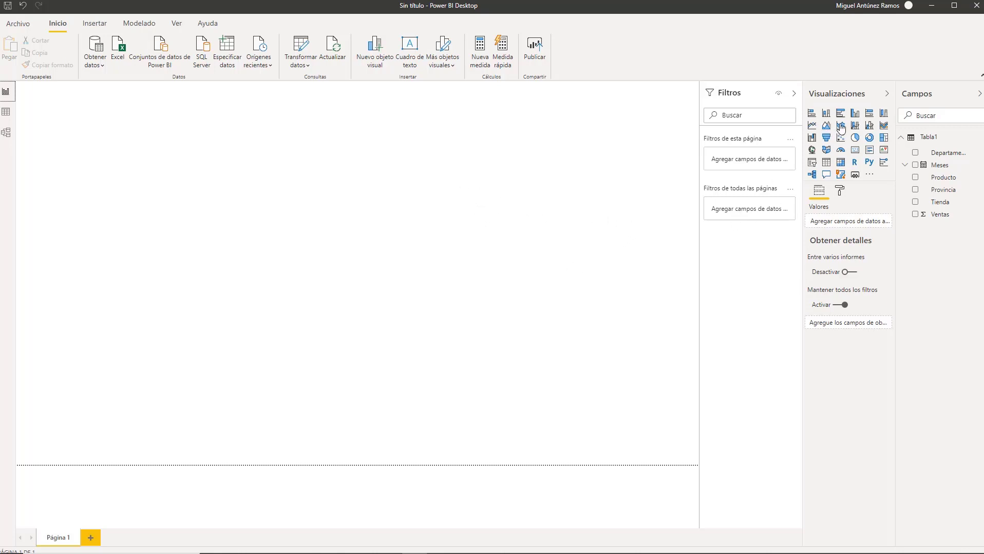
# Step: Insert a clustered column chart of Ventas by Departamento, widen it and place it in the upper-left area of the page
pyautogui.click(856, 114)
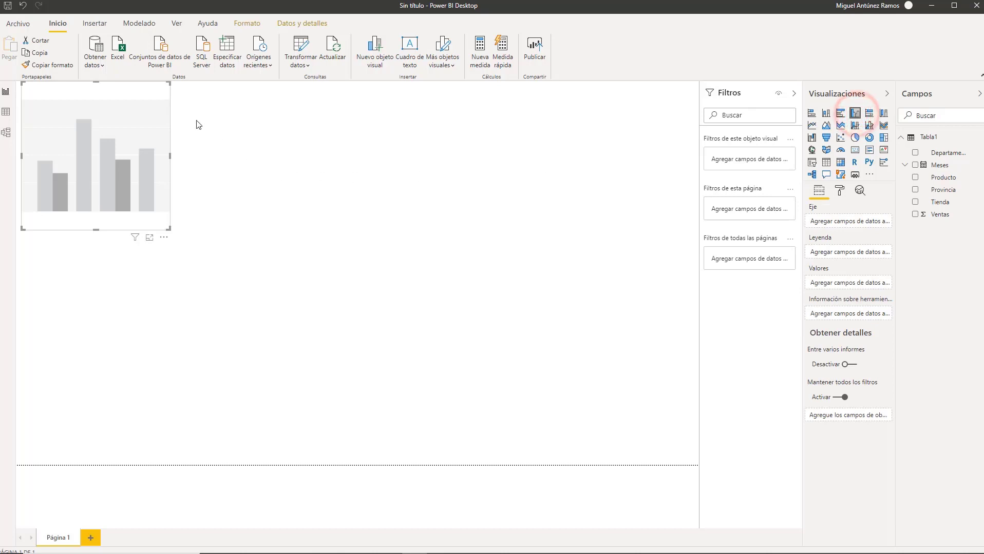
pyautogui.moveTo(150, 95); pyautogui.dragTo(213, 184)
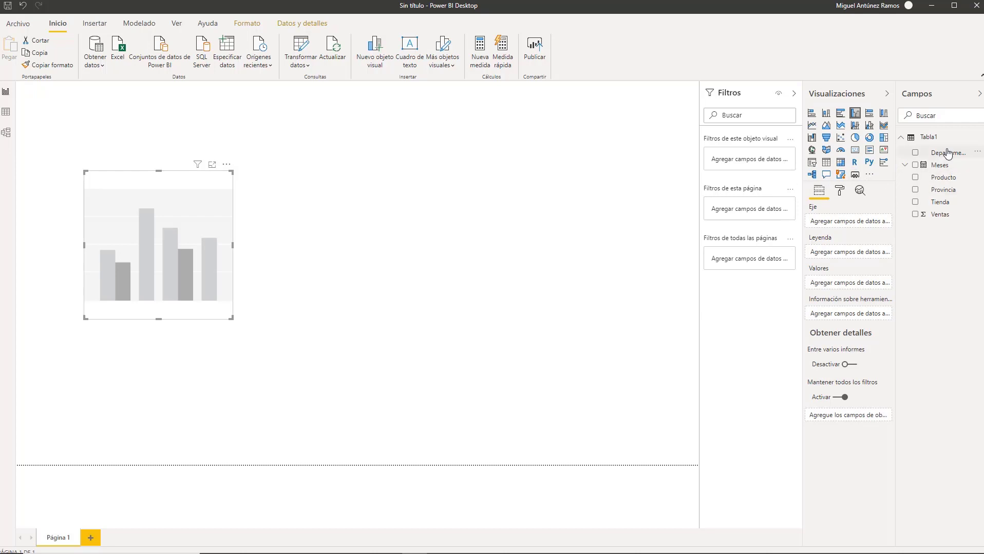
pyautogui.moveTo(957, 154); pyautogui.dragTo(859, 224)
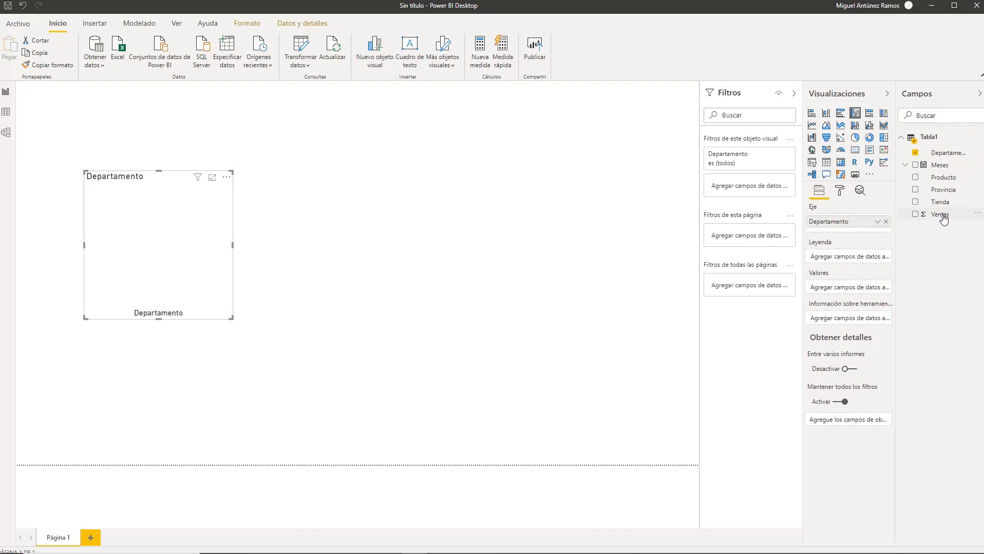
pyautogui.moveTo(941, 215); pyautogui.dragTo(848, 288)
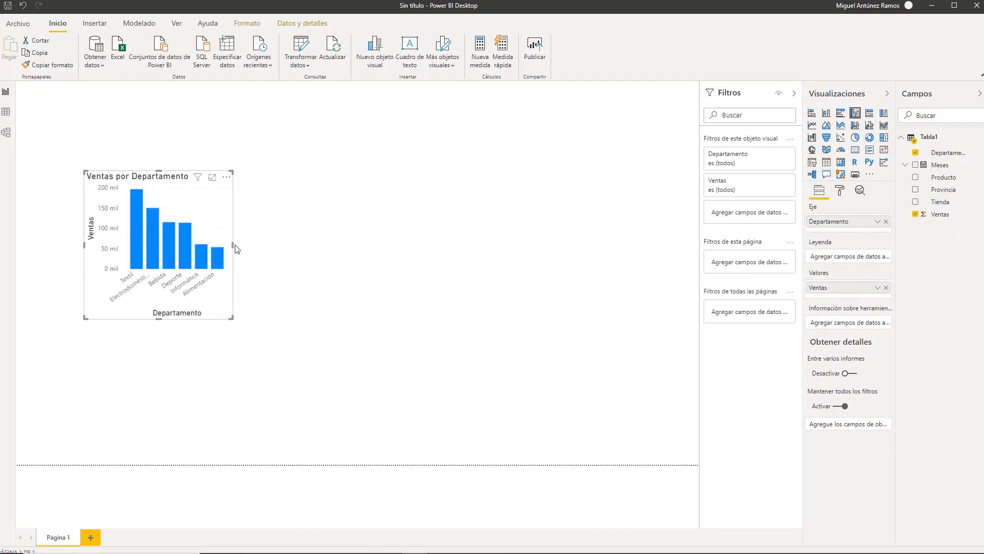
pyautogui.moveTo(231, 246); pyautogui.dragTo(334, 249)
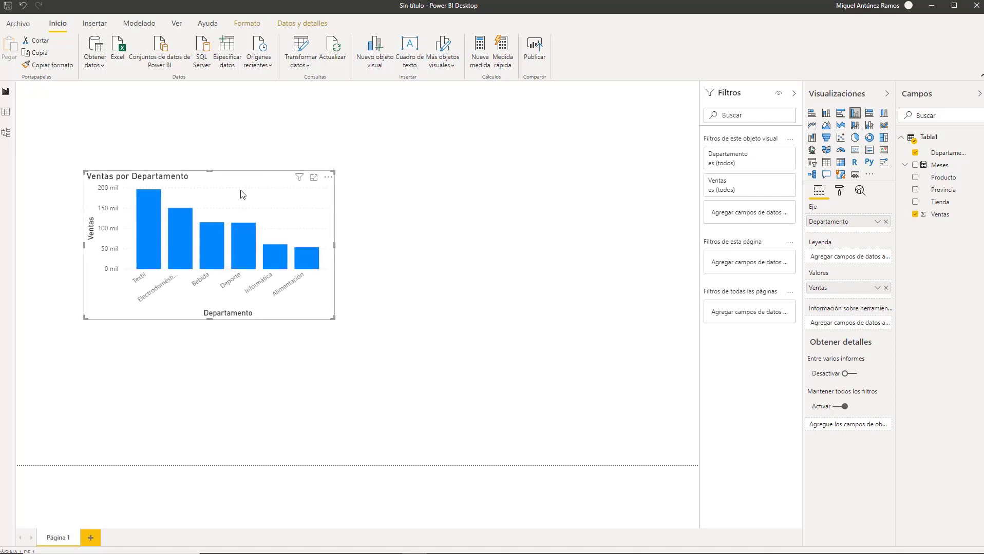
pyautogui.moveTo(234, 181); pyautogui.dragTo(225, 172)
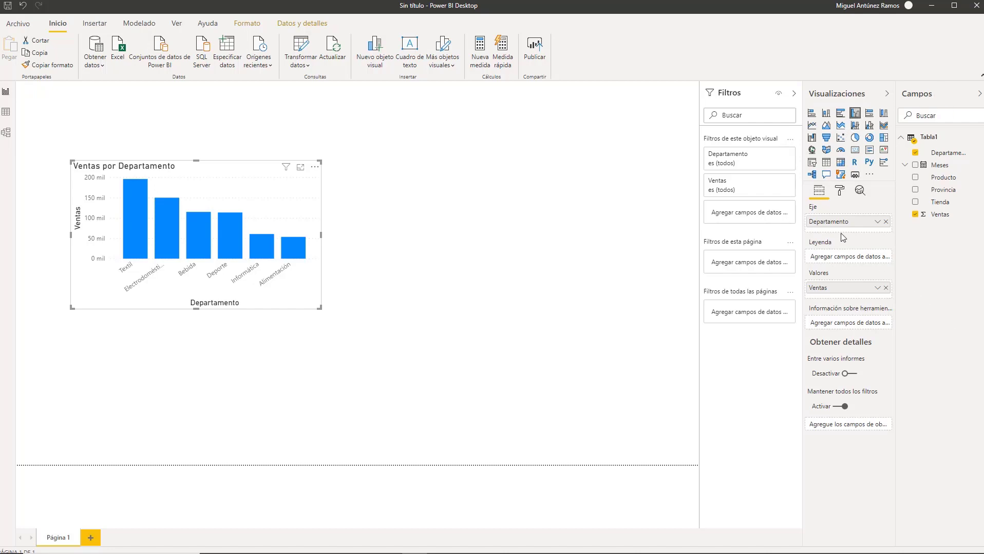
# Step: Set the default data colour of the Ventas por Departamento chart to a light orange theme colour
pyautogui.click(841, 192)
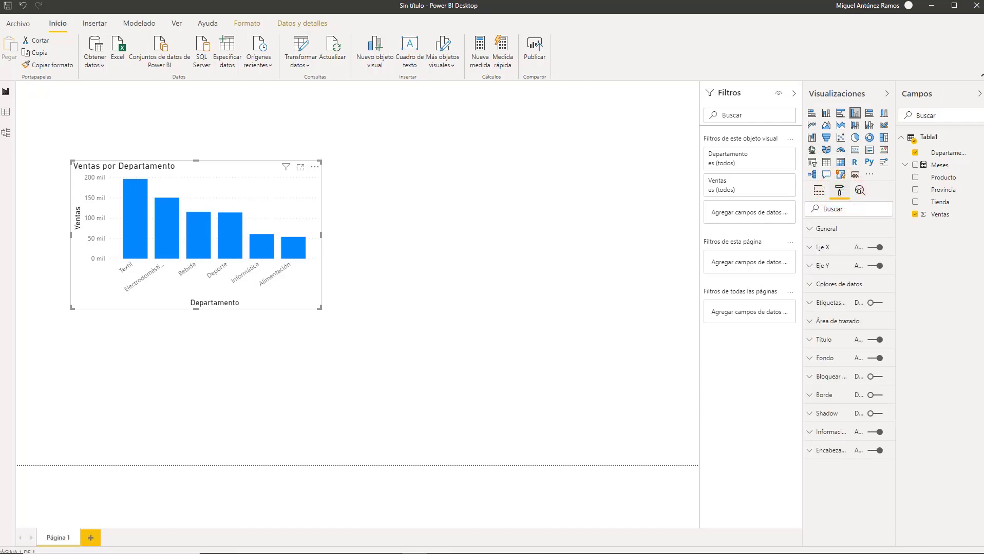
pyautogui.click(809, 286)
pyautogui.click(827, 317)
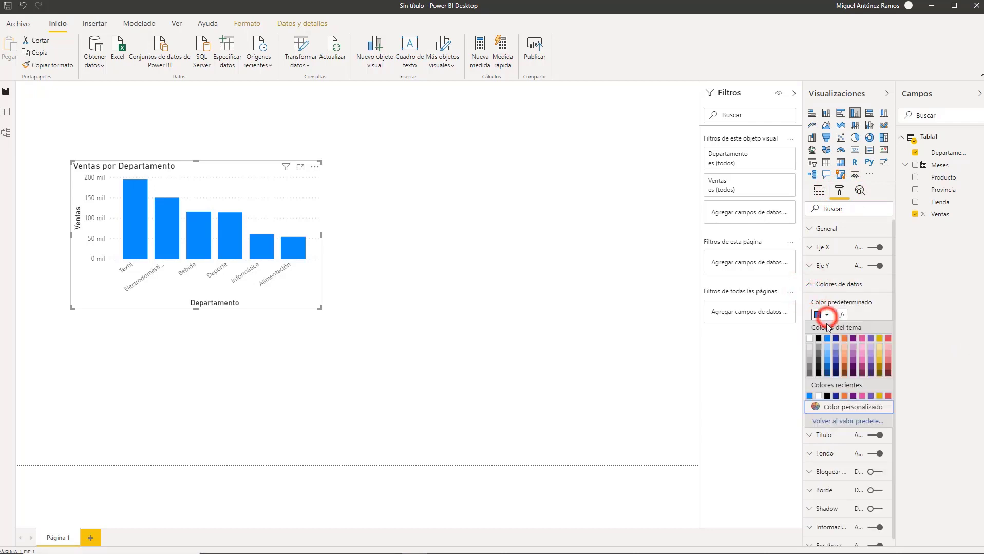
pyautogui.click(844, 360)
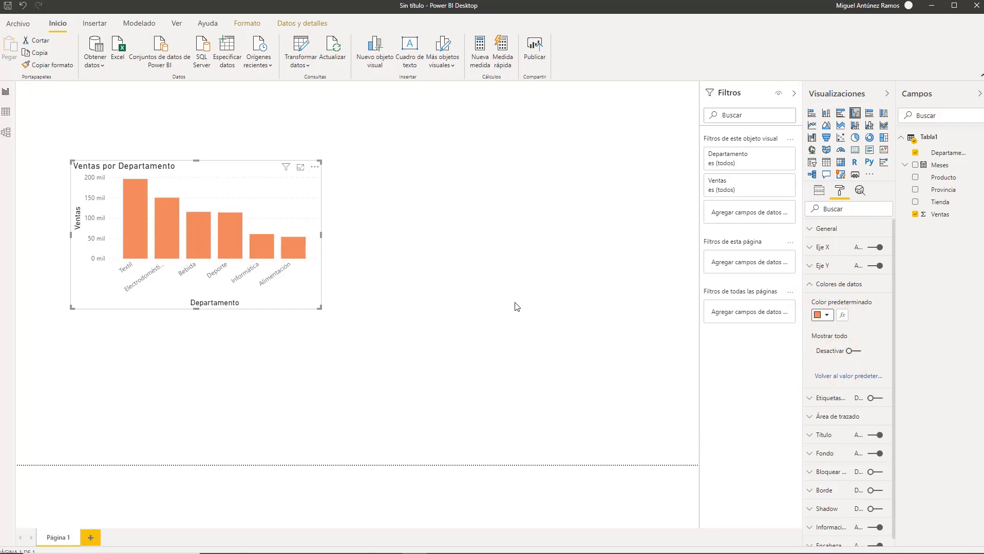
# Step: Look over the chart's Eje X format options, and collapse the Eje X and Colores de datos sections
pyautogui.click(808, 250)
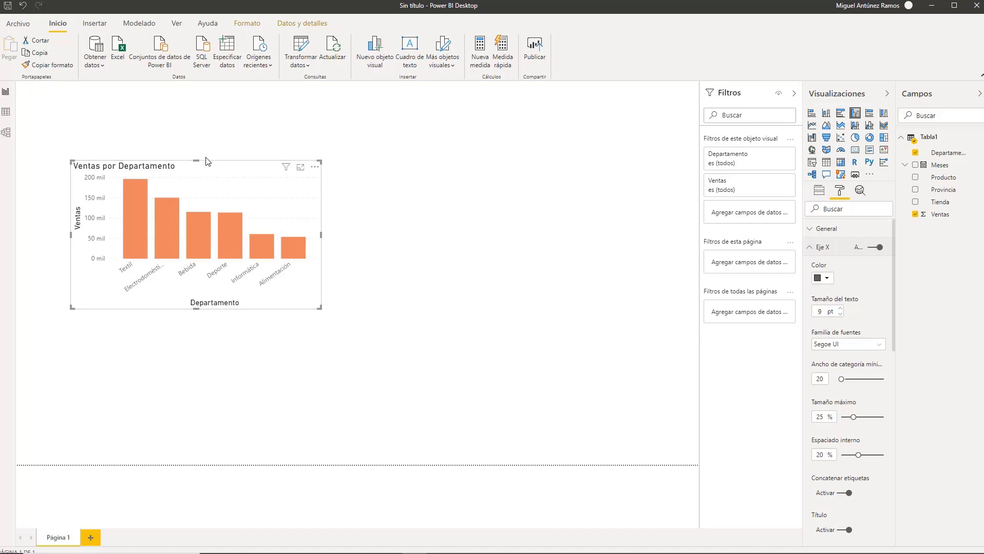
pyautogui.click(810, 248)
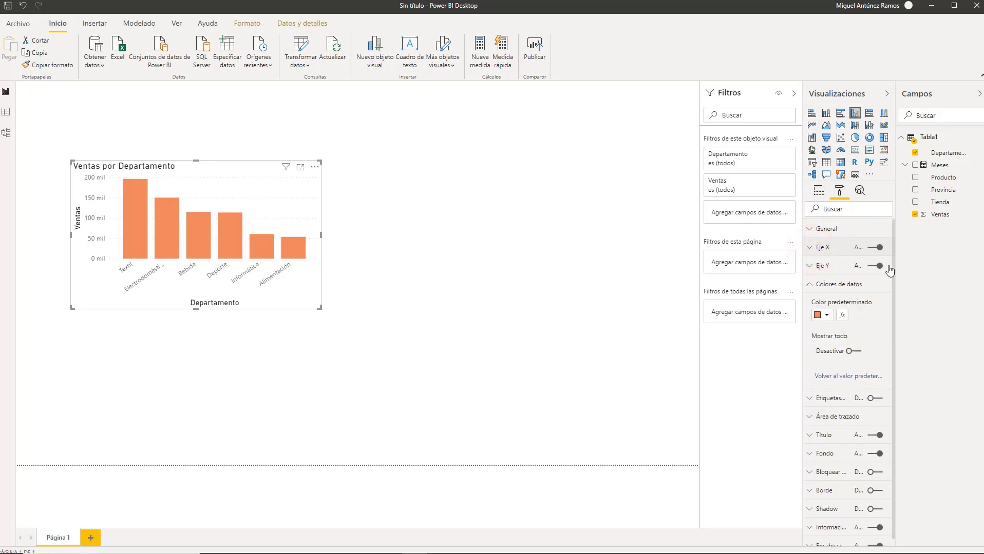
pyautogui.click(810, 285)
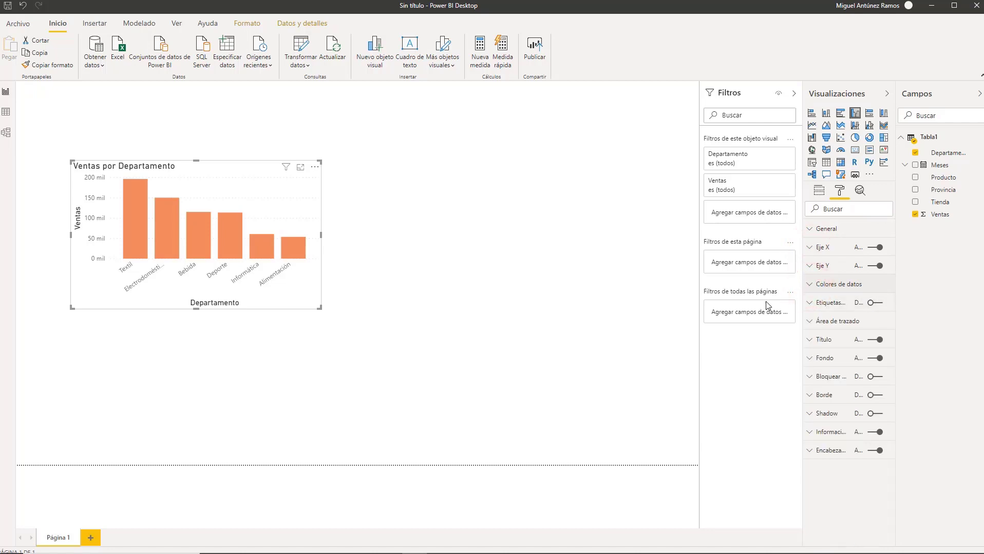
# Step: Try data labels on the Ventas por Departamento chart, look at their options, and turn them off again
pyautogui.click(875, 306)
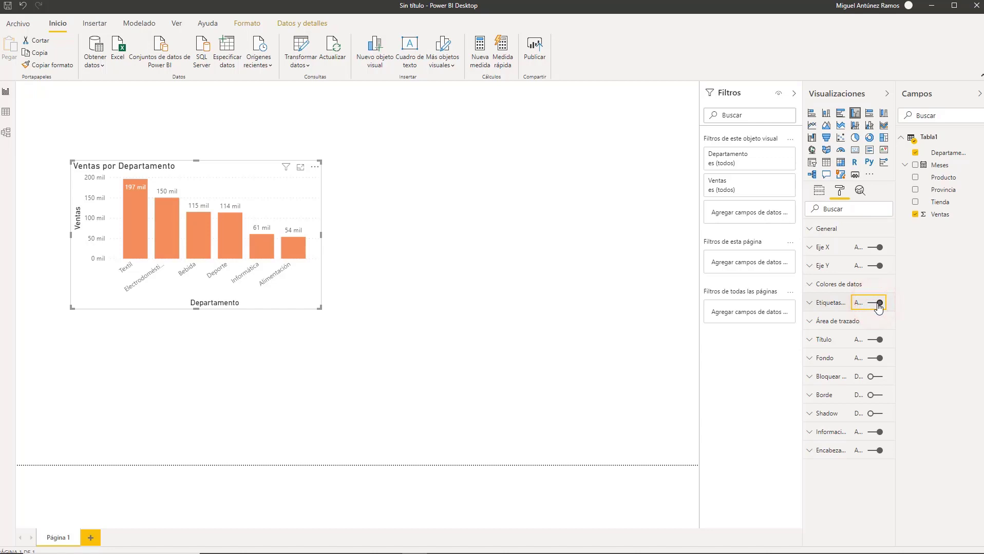
pyautogui.click(809, 303)
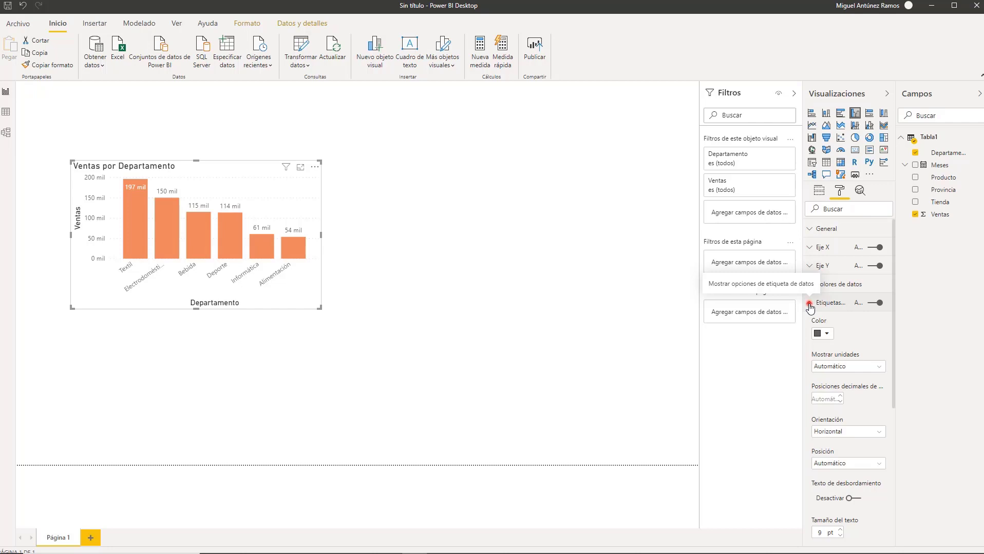
pyautogui.click(809, 304)
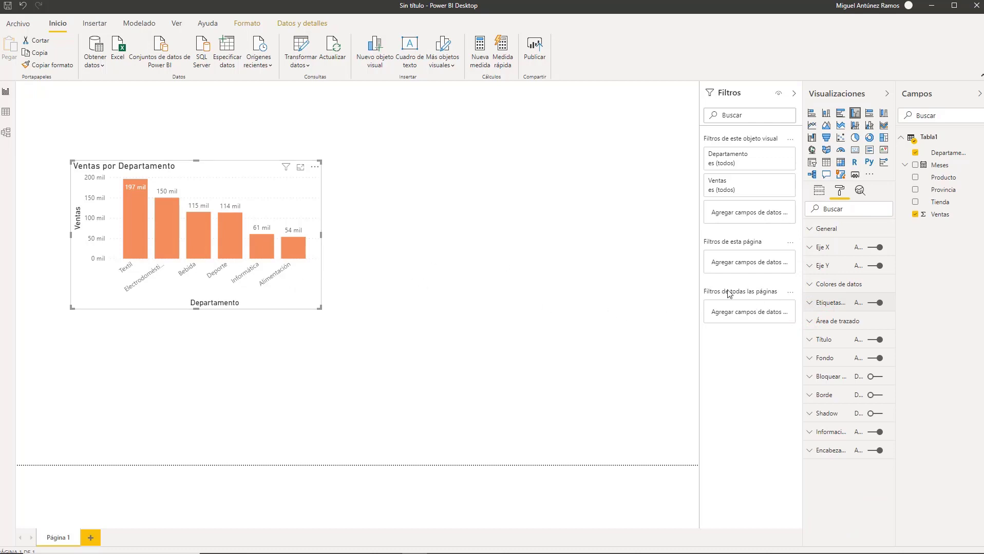
pyautogui.click(878, 304)
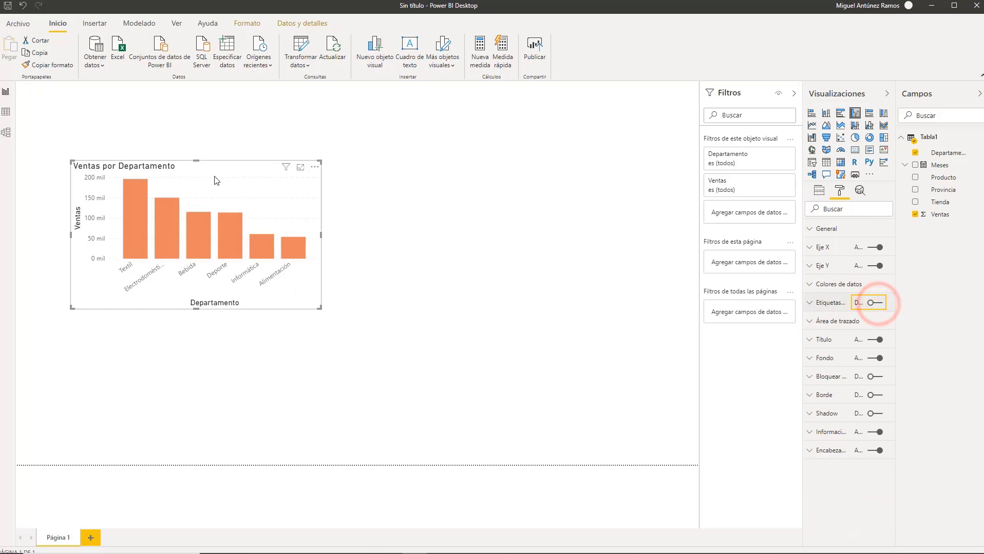
# Step: Nudge the column chart left and add a pie chart of Ventas by Provincia to its right, slightly enlarged
pyautogui.moveTo(225, 172); pyautogui.dragTo(220, 173)
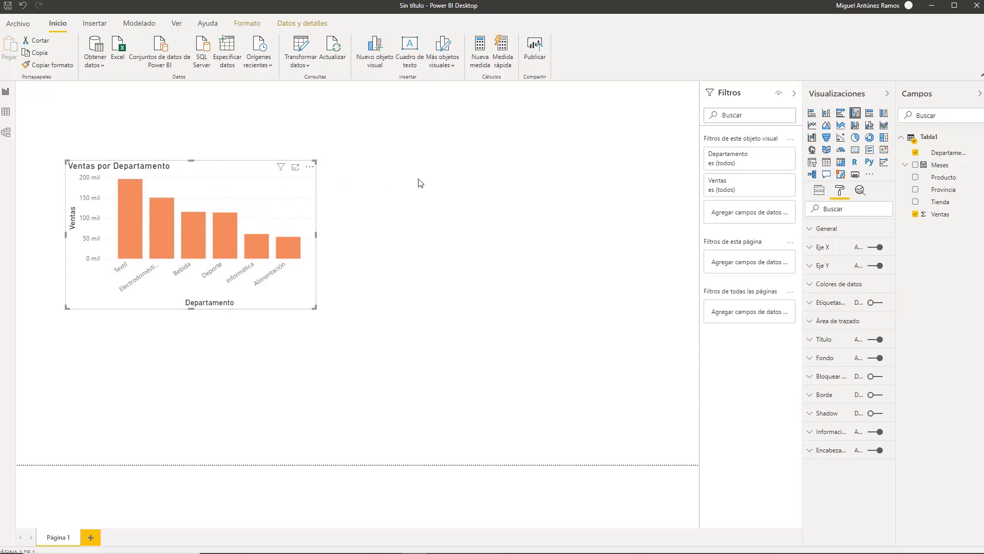
pyautogui.click(486, 203)
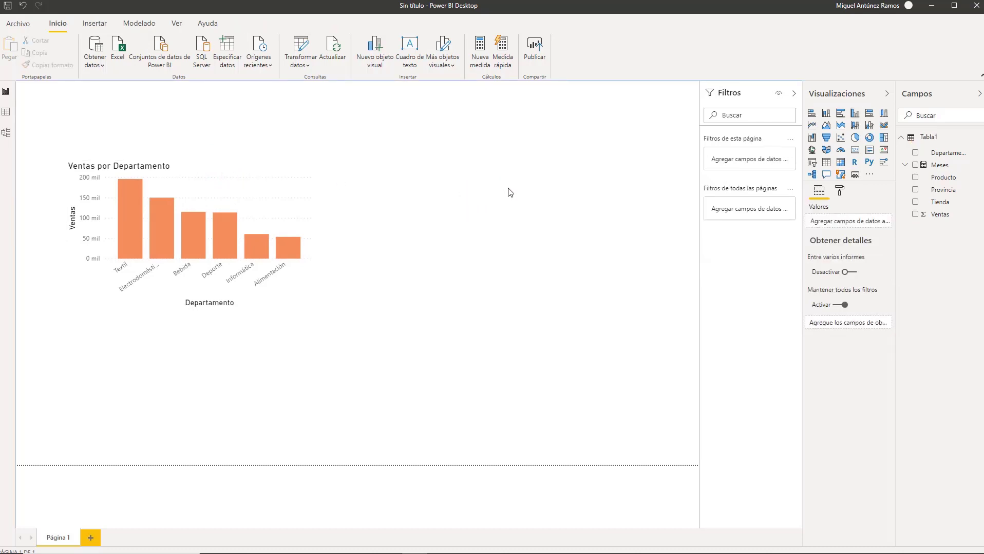
pyautogui.click(854, 138)
pyautogui.moveTo(286, 336); pyautogui.dragTo(619, 184)
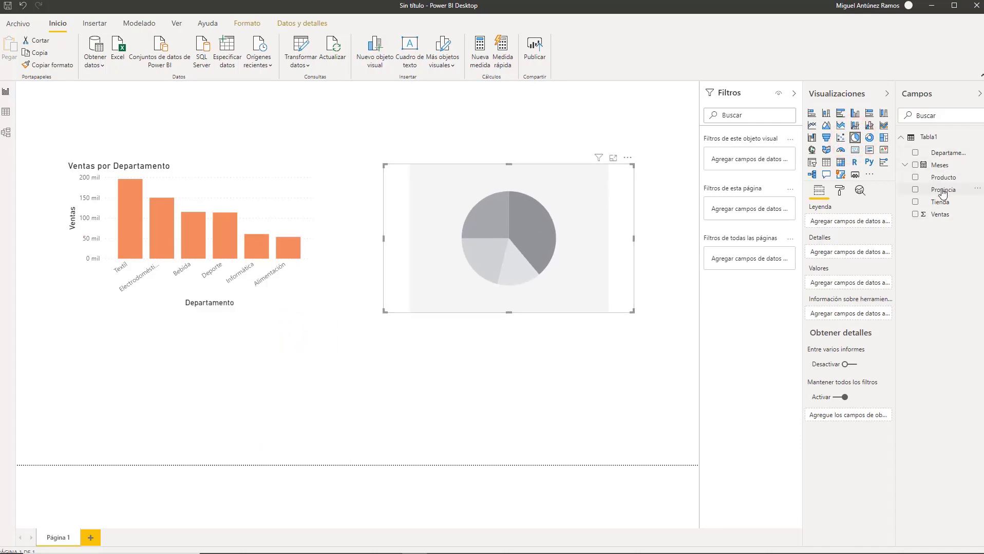
pyautogui.moveTo(943, 190); pyautogui.dragTo(846, 225)
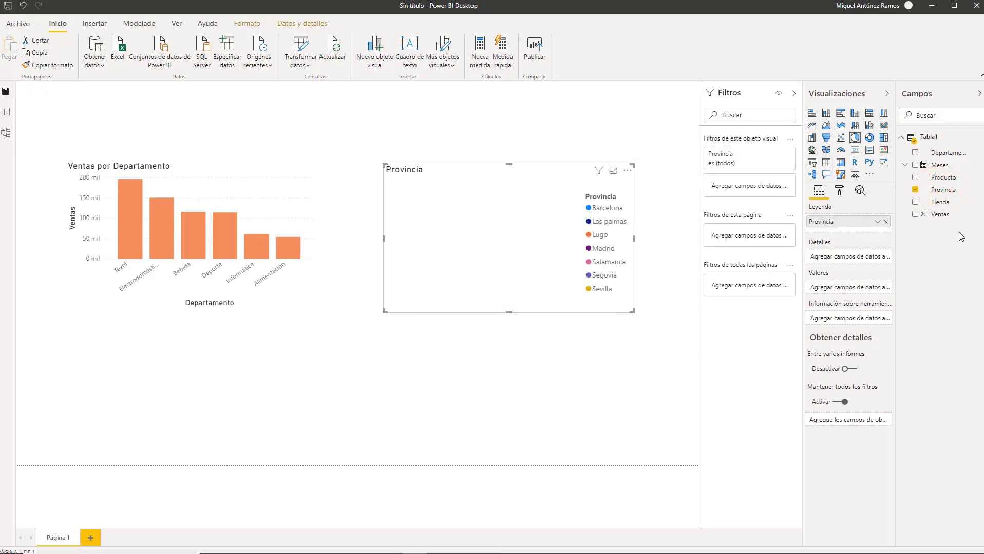
pyautogui.moveTo(950, 217); pyautogui.dragTo(846, 287)
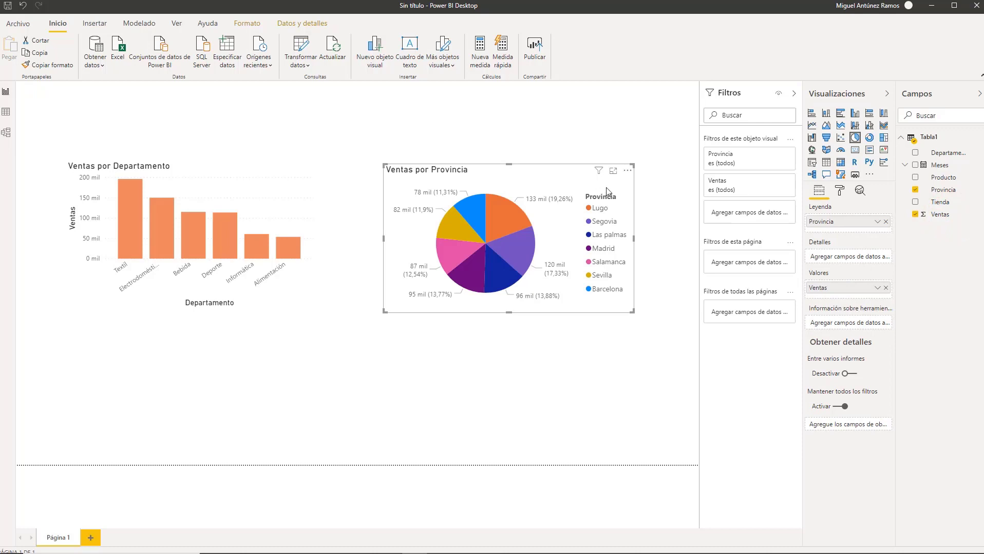
pyautogui.moveTo(634, 164); pyautogui.dragTo(650, 153)
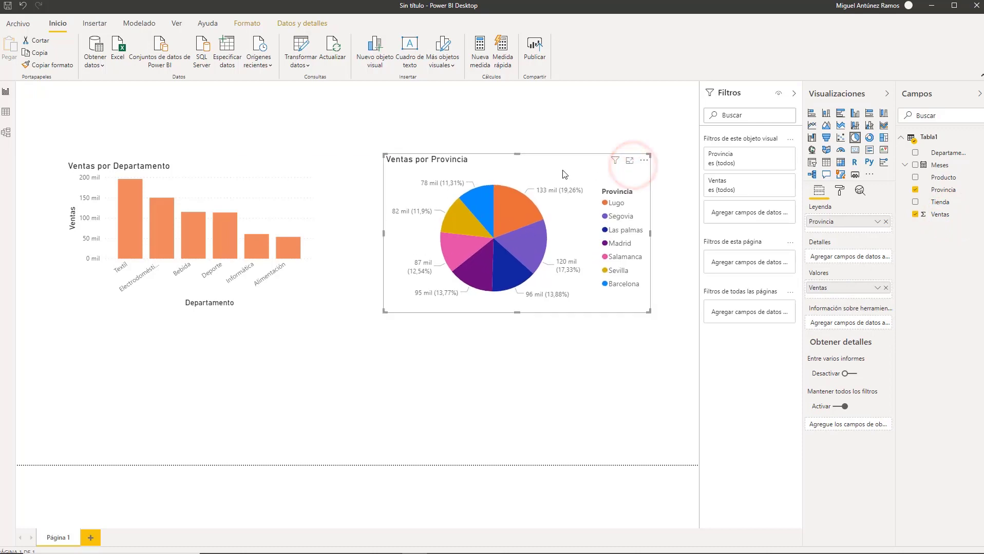
pyautogui.moveTo(564, 170); pyautogui.dragTo(552, 170)
pyautogui.click(512, 317)
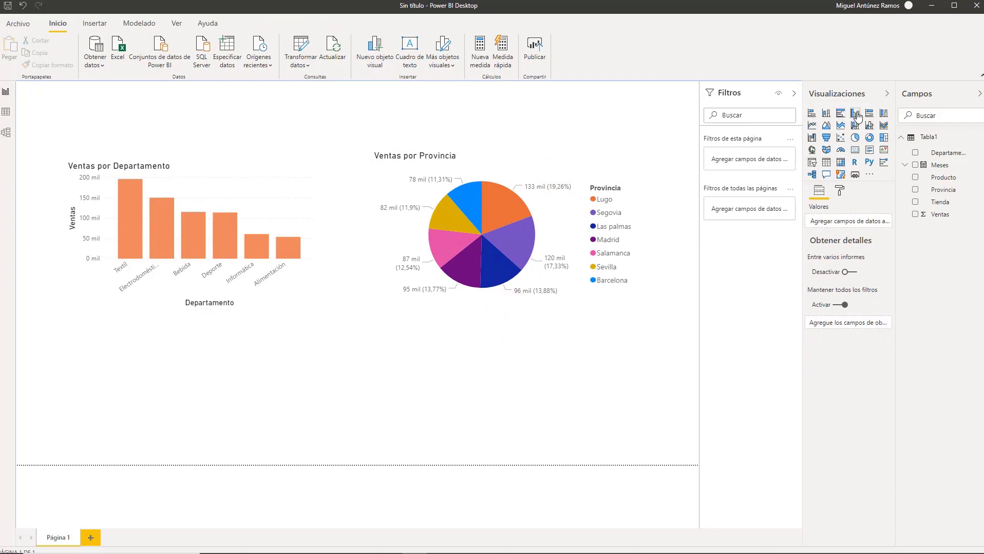
# Step: Insert a clustered bar chart of Ventas by Tienda, centre it below the other two charts and widen it on both sides
pyautogui.click(840, 113)
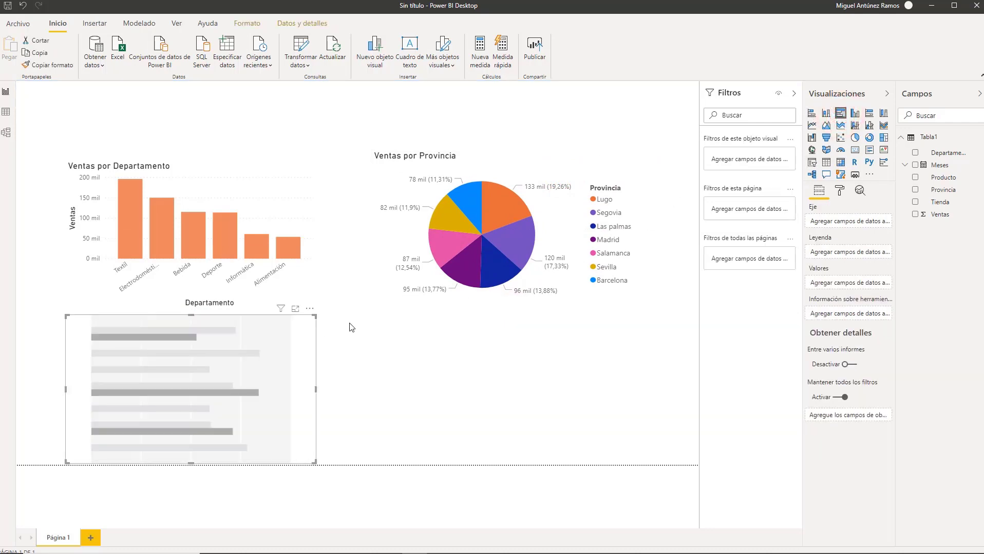
pyautogui.click(940, 203)
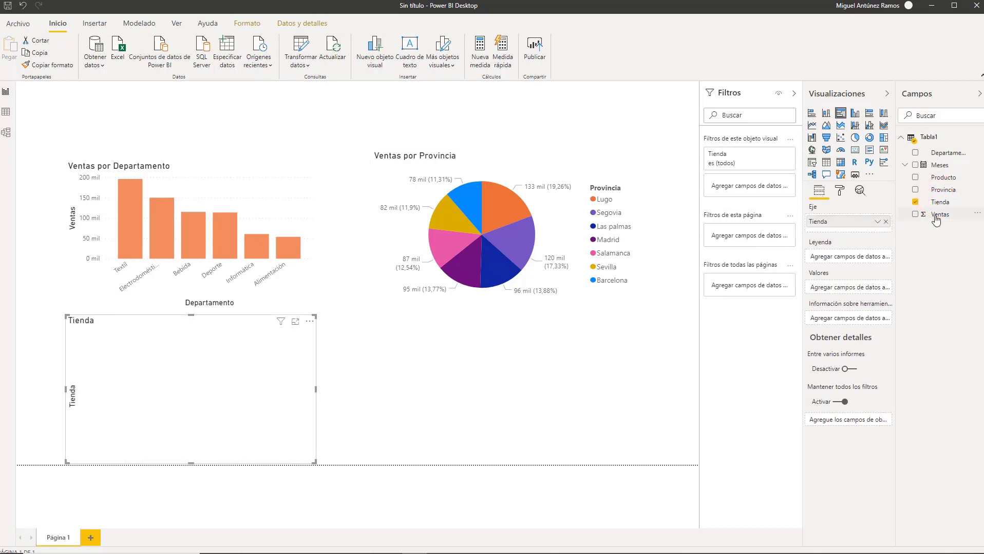
pyautogui.moveTo(935, 220); pyautogui.dragTo(853, 288)
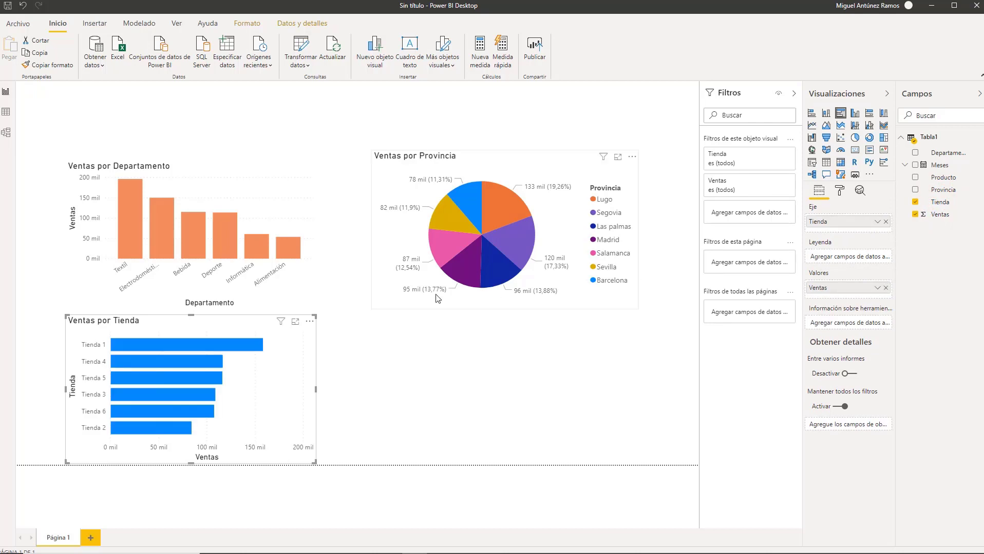
pyautogui.moveTo(235, 324); pyautogui.dragTo(384, 322)
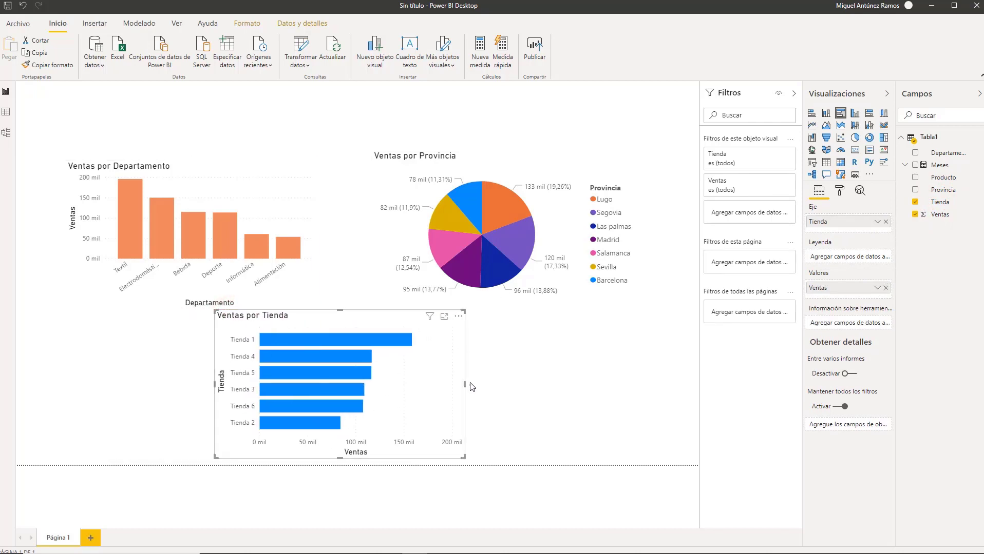
pyautogui.moveTo(465, 389); pyautogui.dragTo(542, 389)
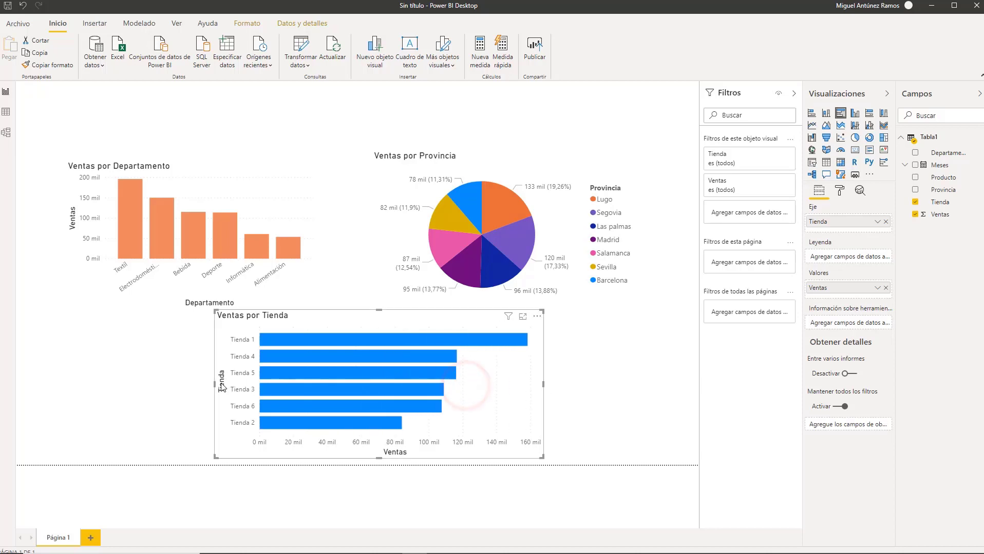
pyautogui.moveTo(217, 389); pyautogui.dragTo(133, 388)
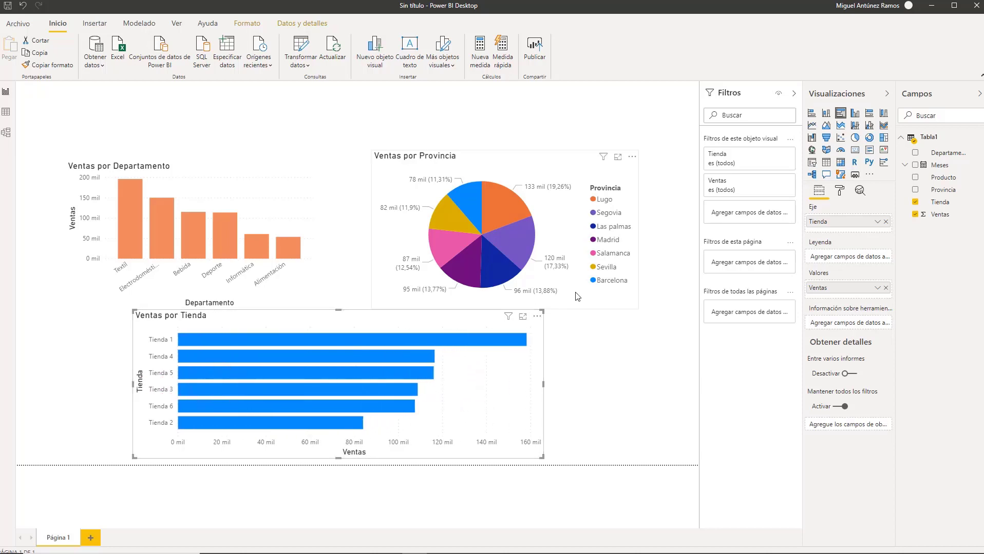
pyautogui.click(608, 357)
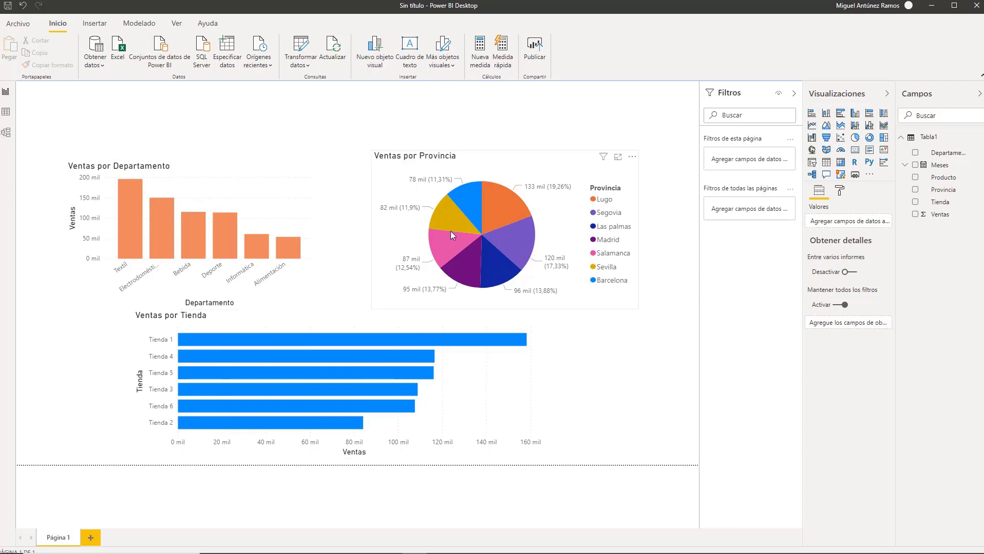
# Step: Add a card showing total Ventas, make it wider and shorter, and place it above the pie chart
pyautogui.moveTo(450, 231)
pyautogui.click(855, 152)
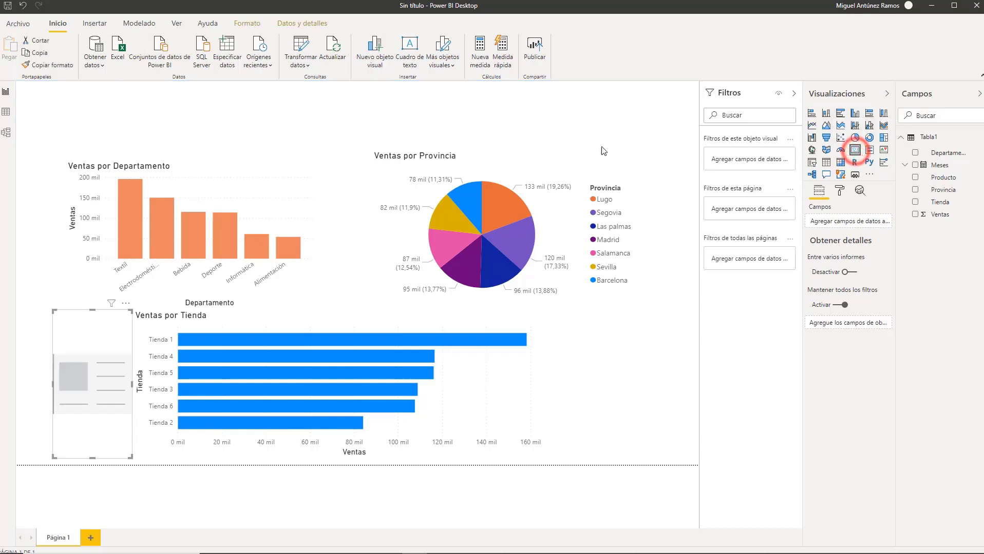
pyautogui.click(944, 216)
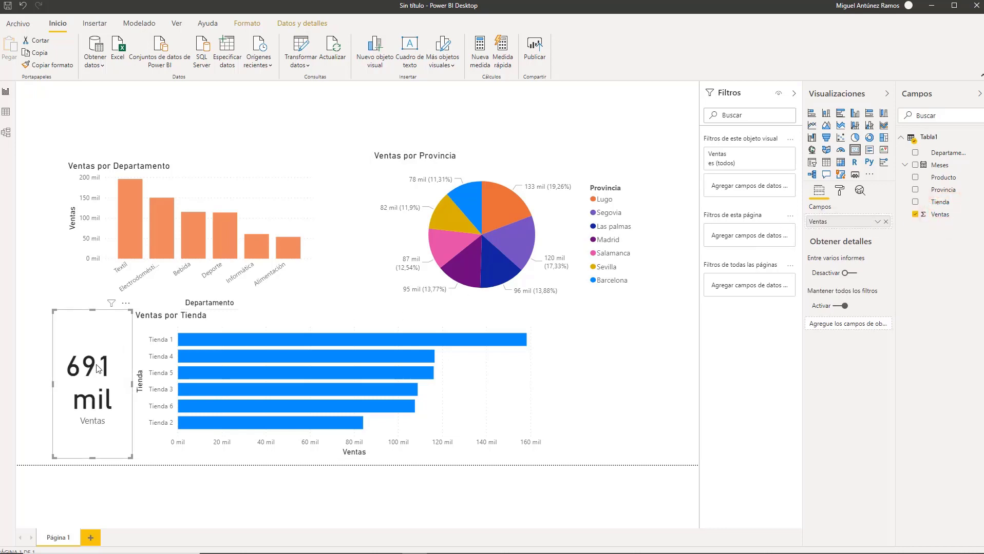
pyautogui.moveTo(132, 384); pyautogui.dragTo(217, 389)
pyautogui.moveTo(134, 458); pyautogui.dragTo(138, 382)
pyautogui.moveTo(148, 317); pyautogui.dragTo(517, 97)
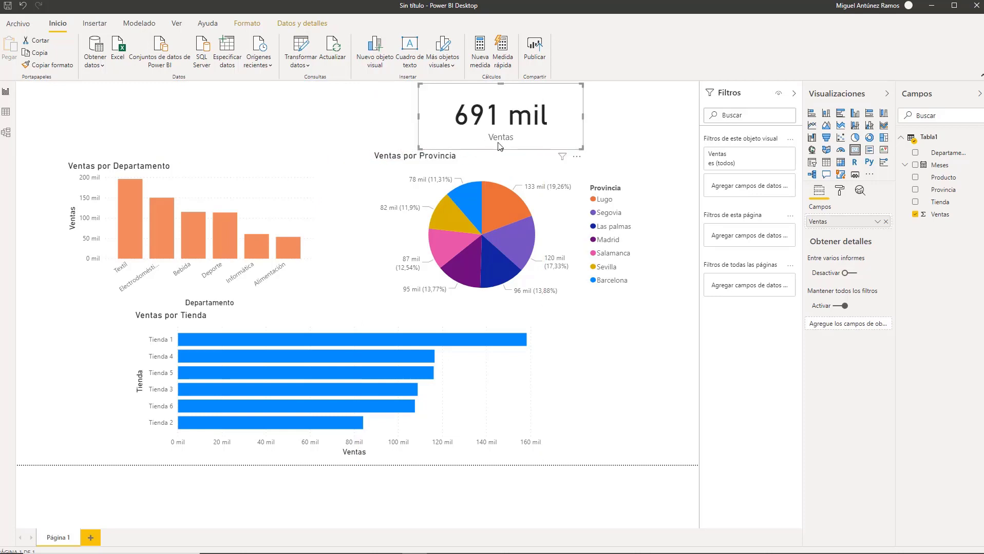
pyautogui.moveTo(497, 147); pyautogui.dragTo(502, 144)
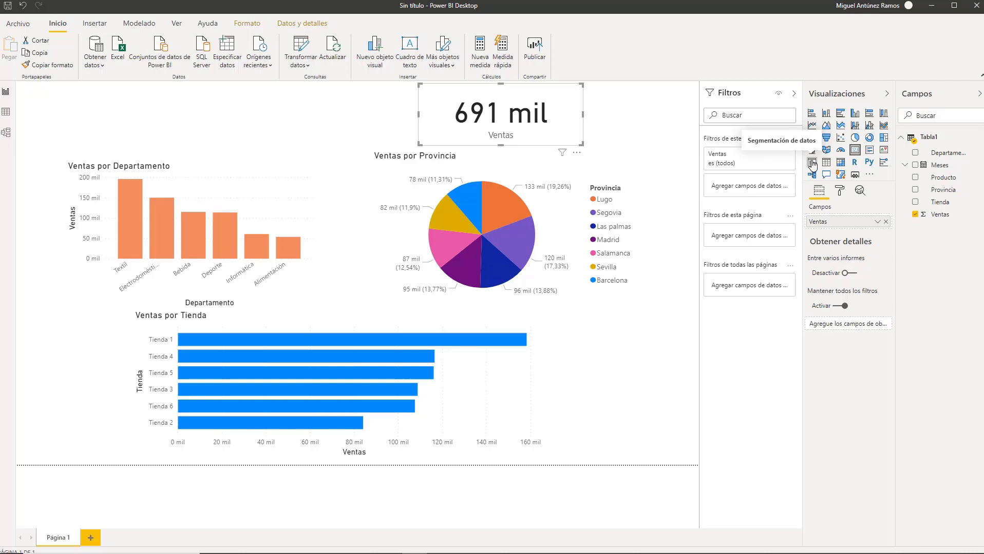
pyautogui.click(620, 359)
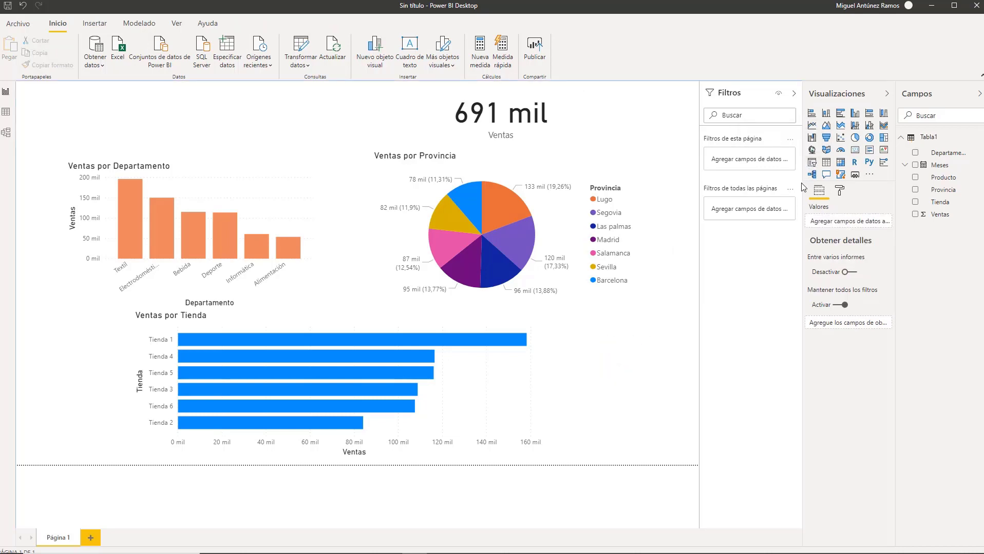
# Step: Switch the Ventas por Departamento chart to a line chart and back to a clustered column chart
pyautogui.click(304, 197)
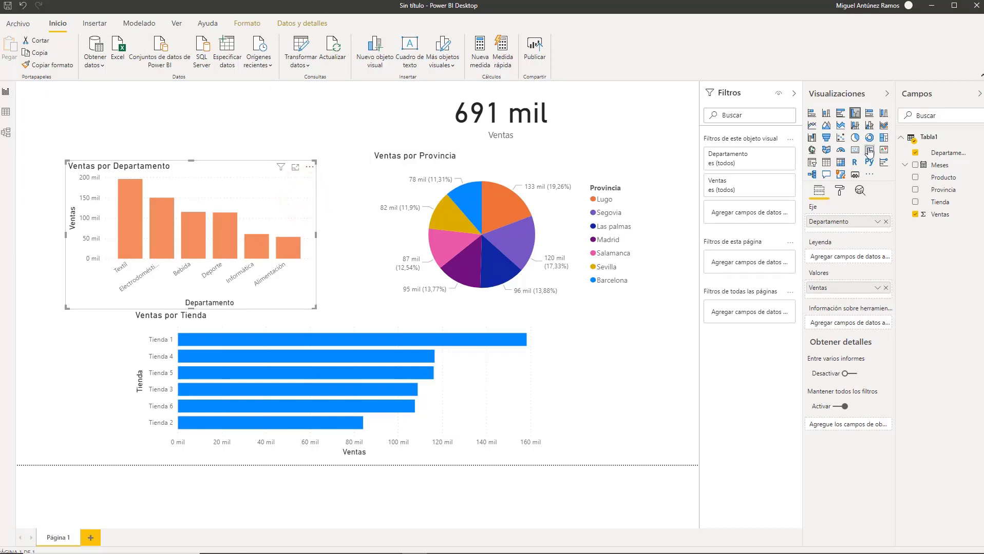
pyautogui.click(627, 332)
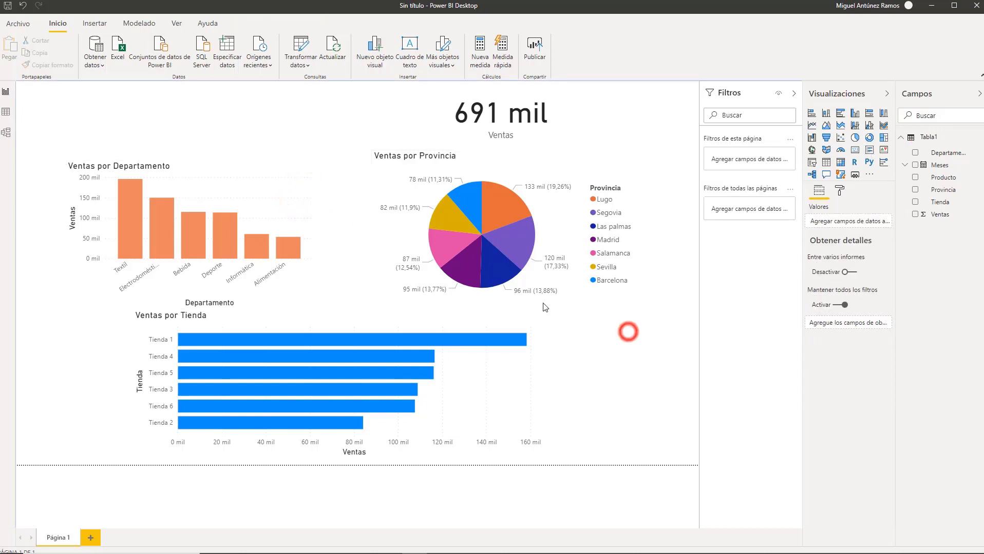
pyautogui.click(261, 211)
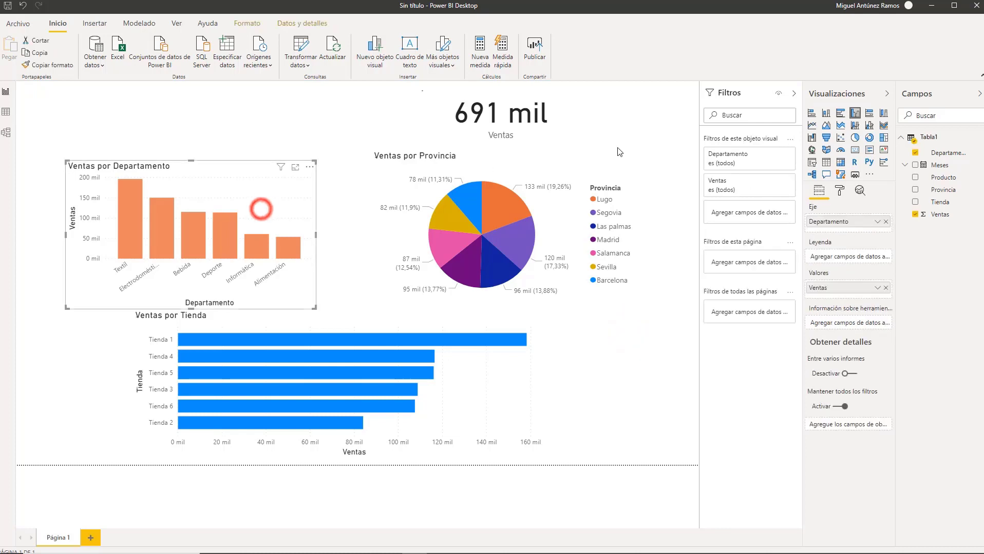
pyautogui.click(812, 126)
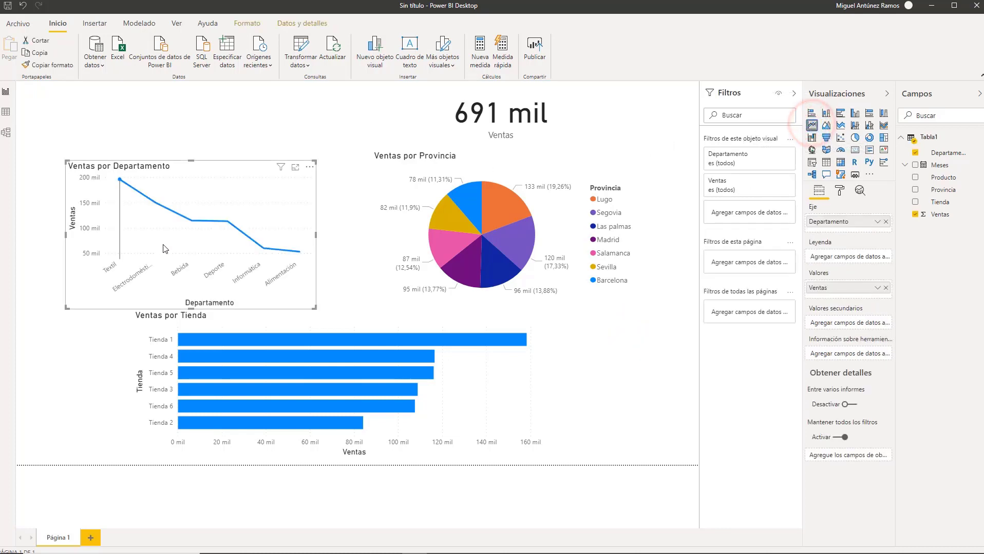
pyautogui.click(854, 113)
pyautogui.click(604, 347)
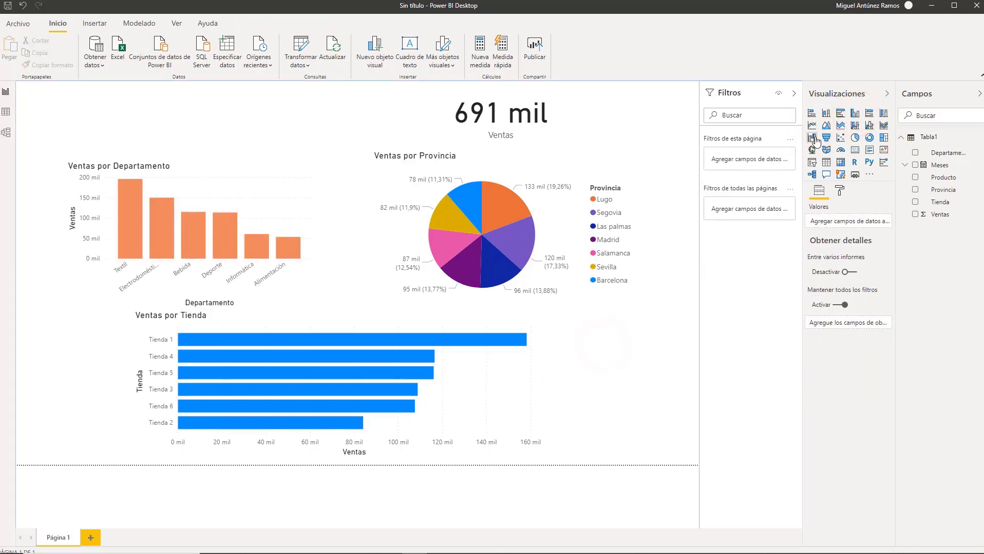
# Step: Add a Meses slicer, check its style options, shorten it, place it beside the Ventas card and widen it towards the card
pyautogui.click(811, 162)
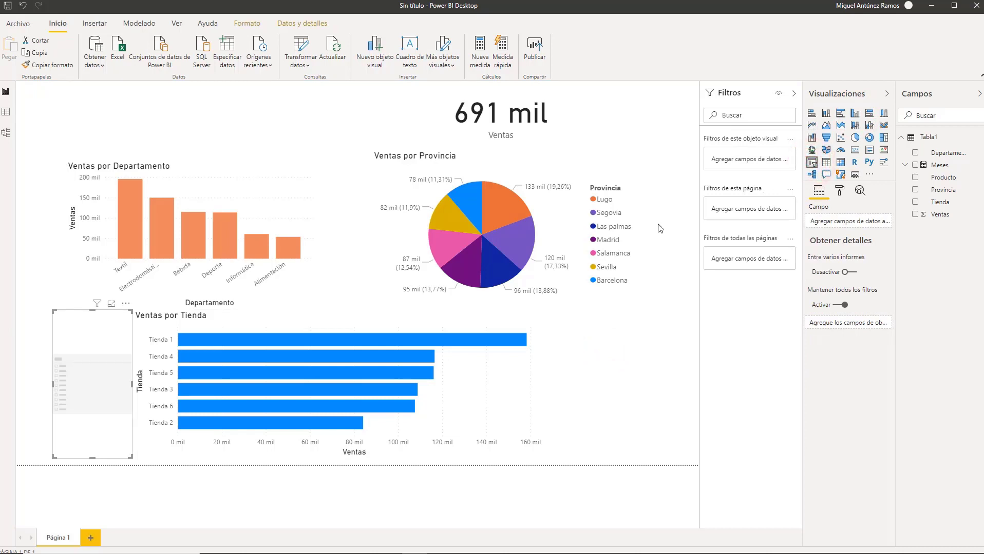
pyautogui.click(947, 166)
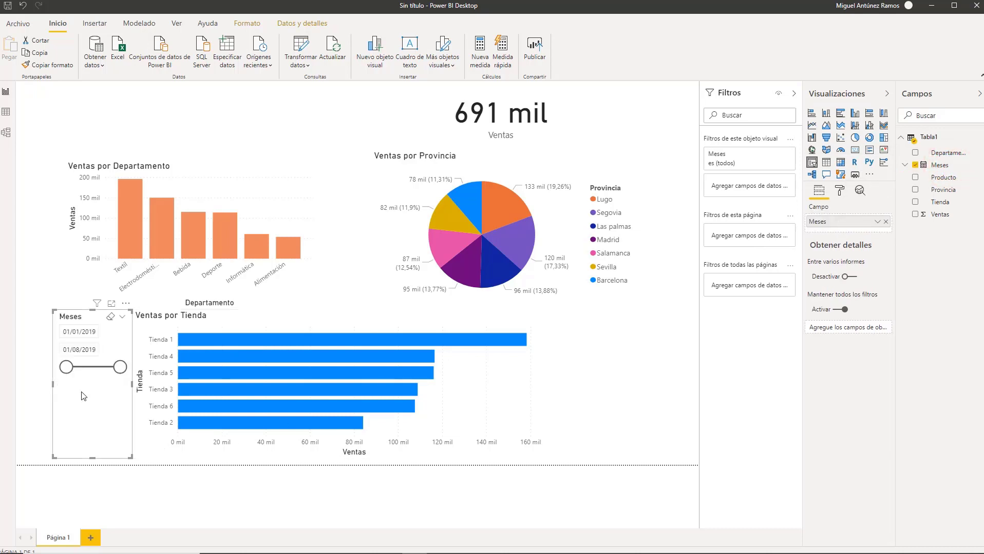
pyautogui.click(122, 321)
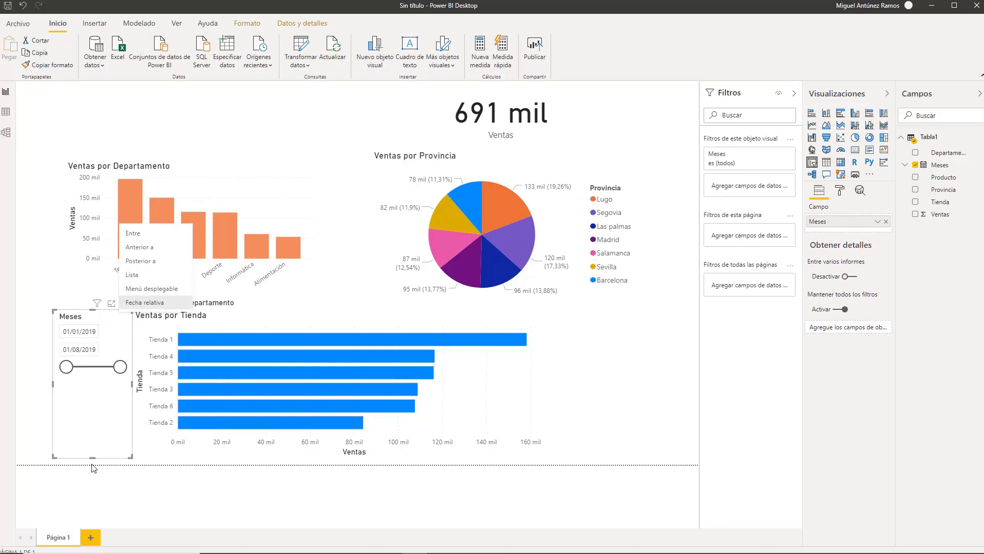
pyautogui.moveTo(90, 457); pyautogui.dragTo(25, 371)
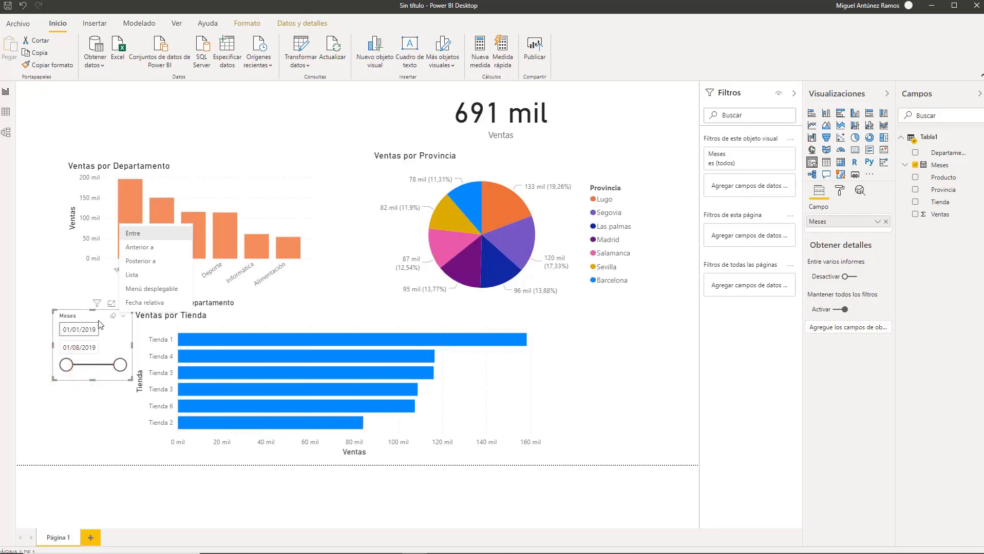
pyautogui.moveTo(99, 325); pyautogui.dragTo(329, 96)
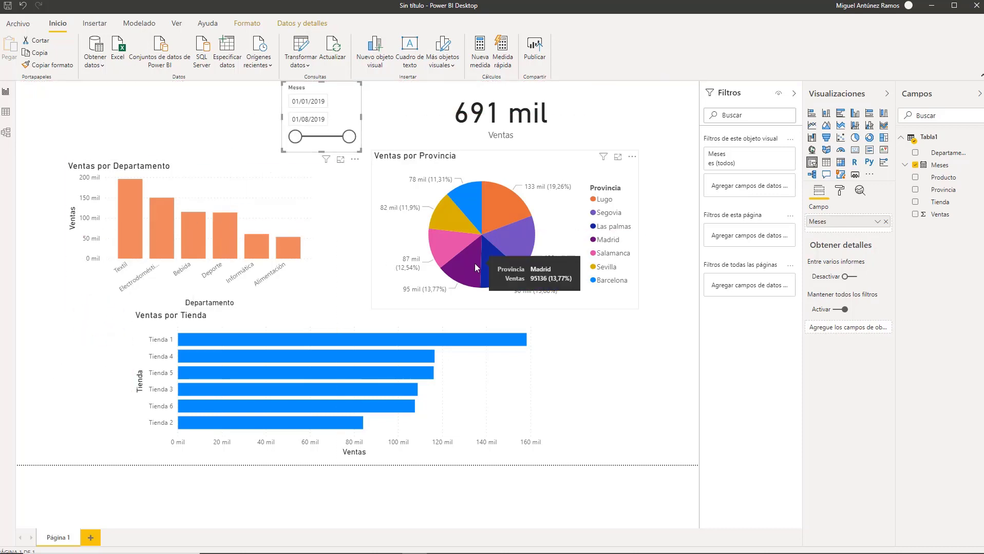
pyautogui.moveTo(519, 244)
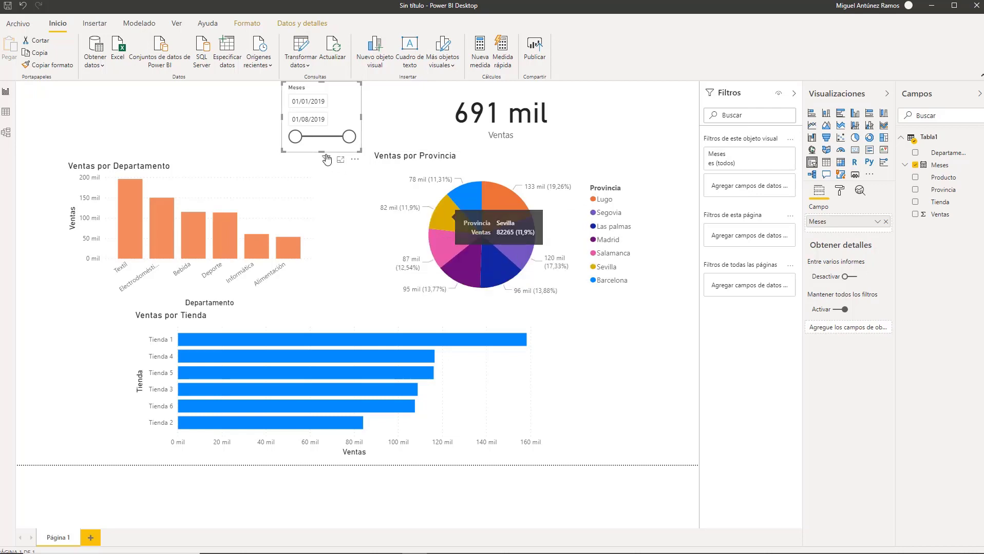
pyautogui.click(361, 115)
pyautogui.moveTo(391, 119); pyautogui.dragTo(406, 117)
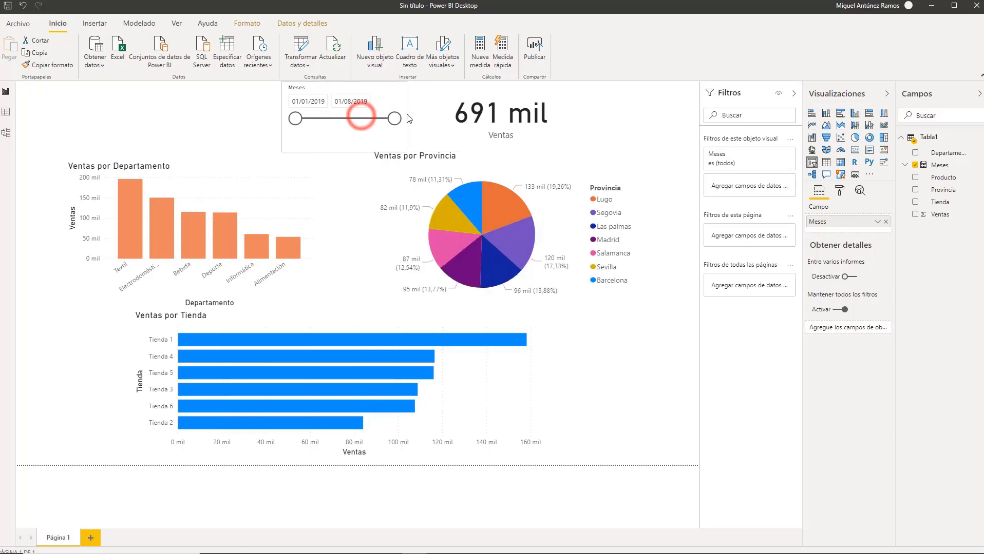
# Step: Shorten the Meses slicer slightly and move it a little farther from the Ventas card, above the two upper charts
pyautogui.moveTo(345, 151); pyautogui.dragTo(352, 141)
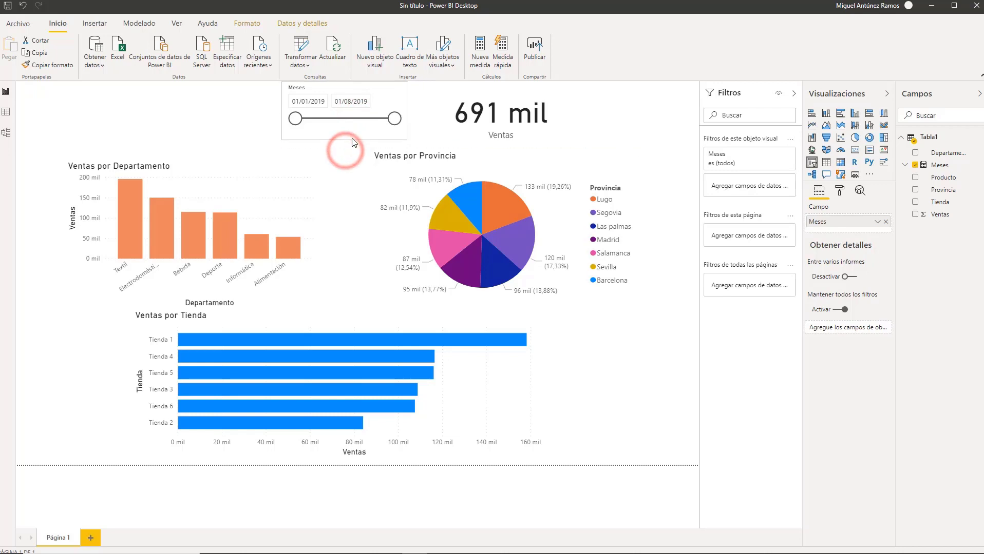
pyautogui.moveTo(366, 88); pyautogui.dragTo(335, 98)
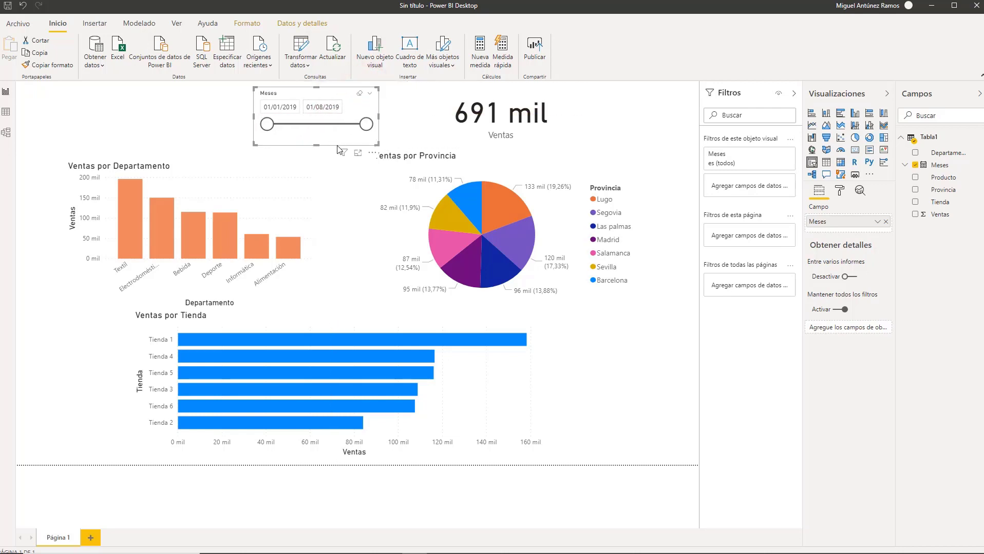
pyautogui.moveTo(344, 154)
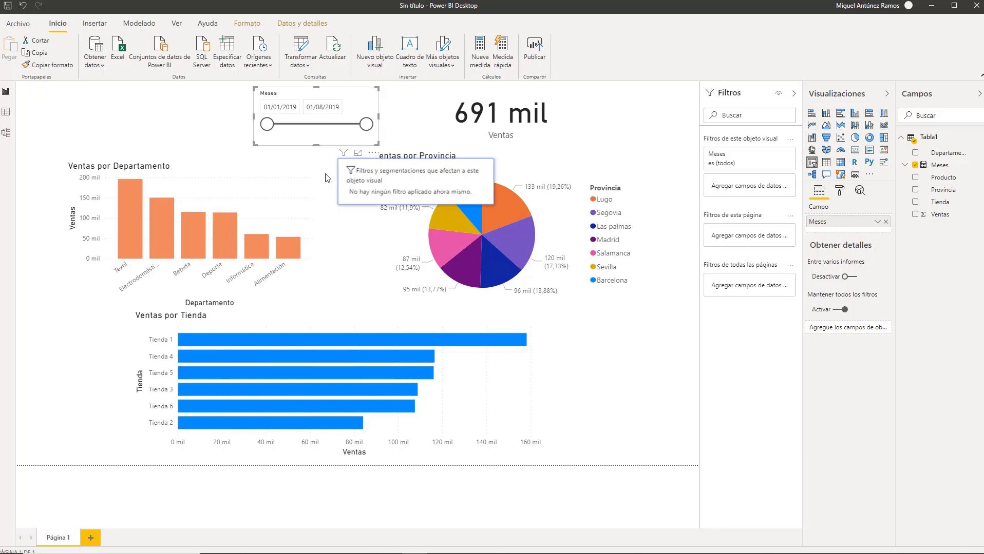
pyautogui.click(658, 368)
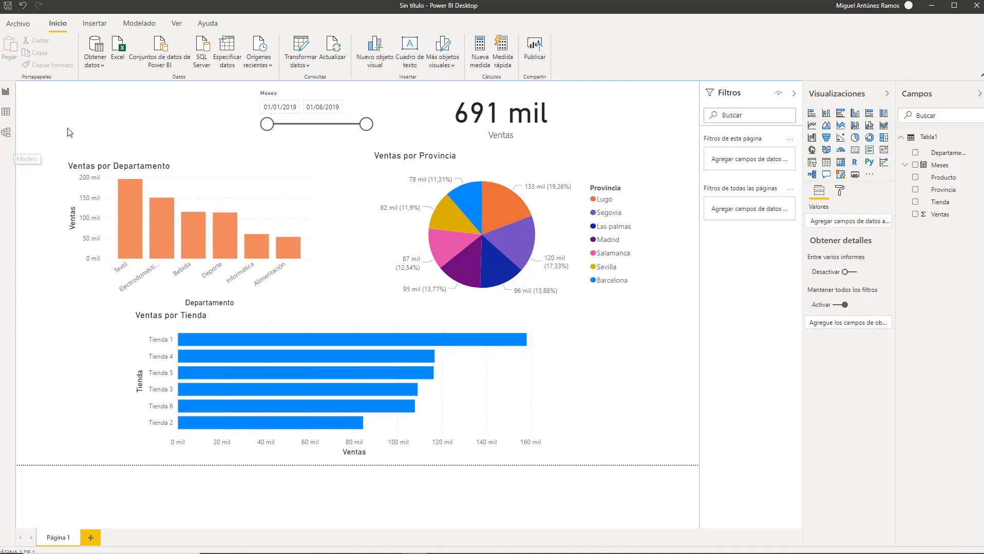
# Step: Try a Departamento slicer with dropdown style in the empty area beside the Ventas por Tienda chart, and delete it
pyautogui.click(297, 107)
pyautogui.click(643, 343)
pyautogui.click(811, 162)
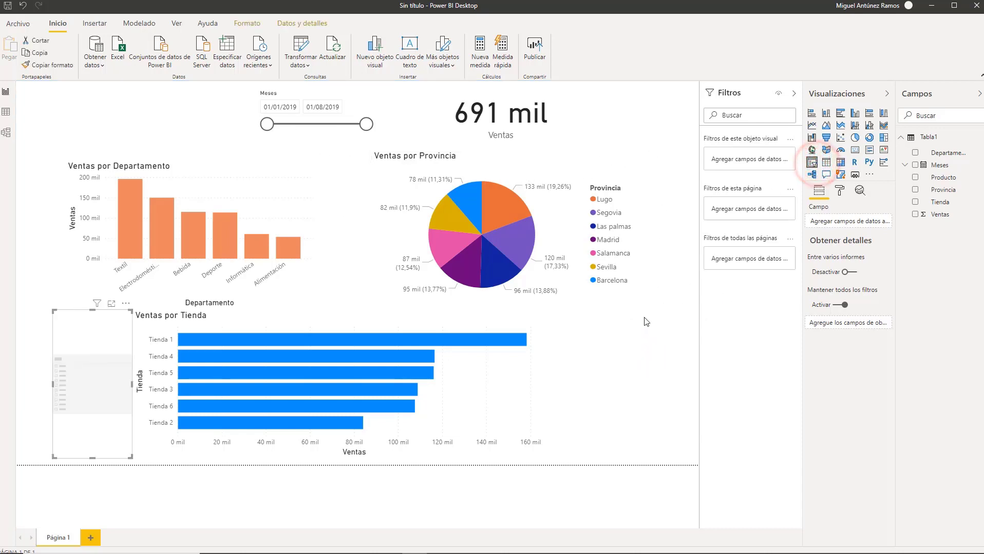
pyautogui.click(947, 154)
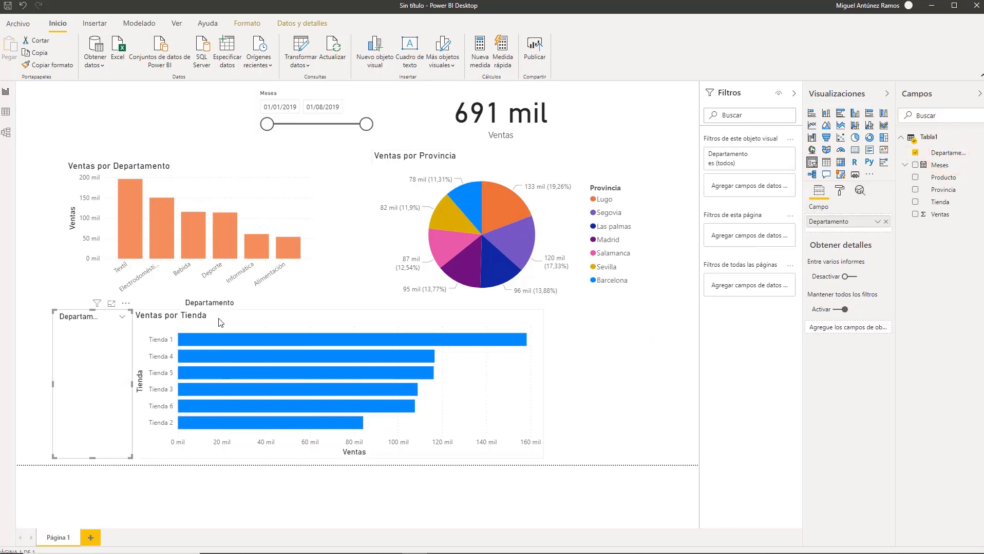
pyautogui.click(123, 318)
pyautogui.click(141, 303)
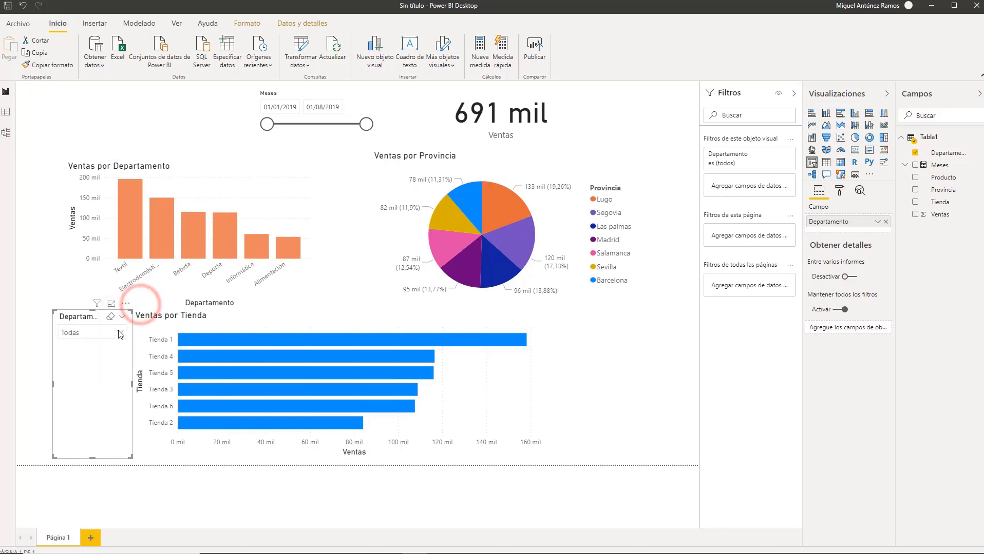
pyautogui.click(119, 333)
pyautogui.click(119, 332)
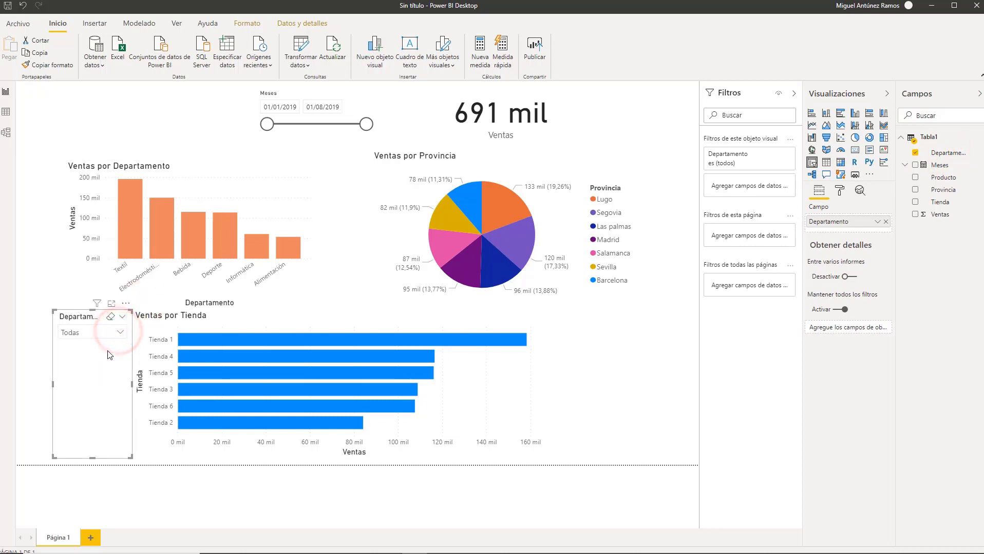
pyautogui.press('Delete')
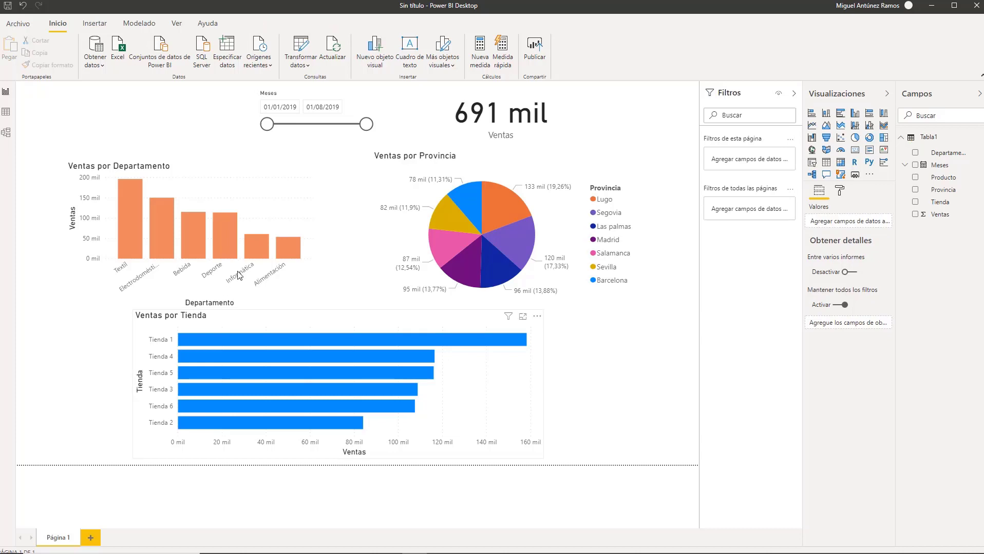
pyautogui.moveTo(260, 246)
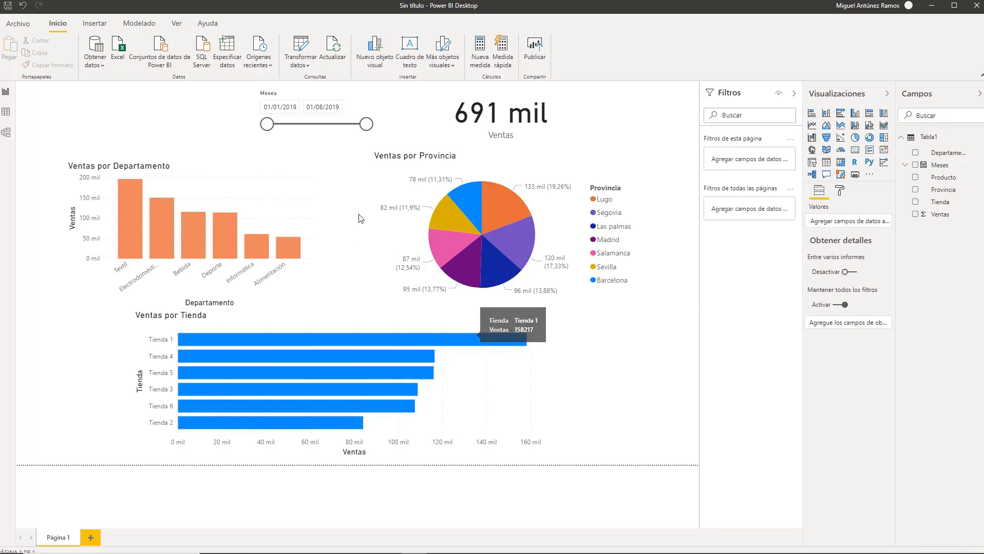
pyautogui.moveTo(267, 124); pyautogui.dragTo(240, 131)
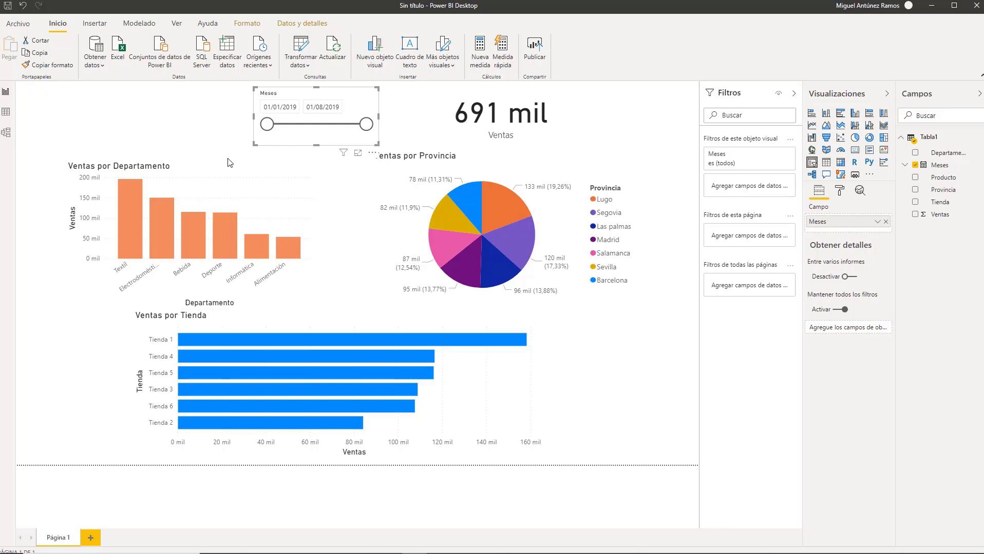
pyautogui.click(348, 247)
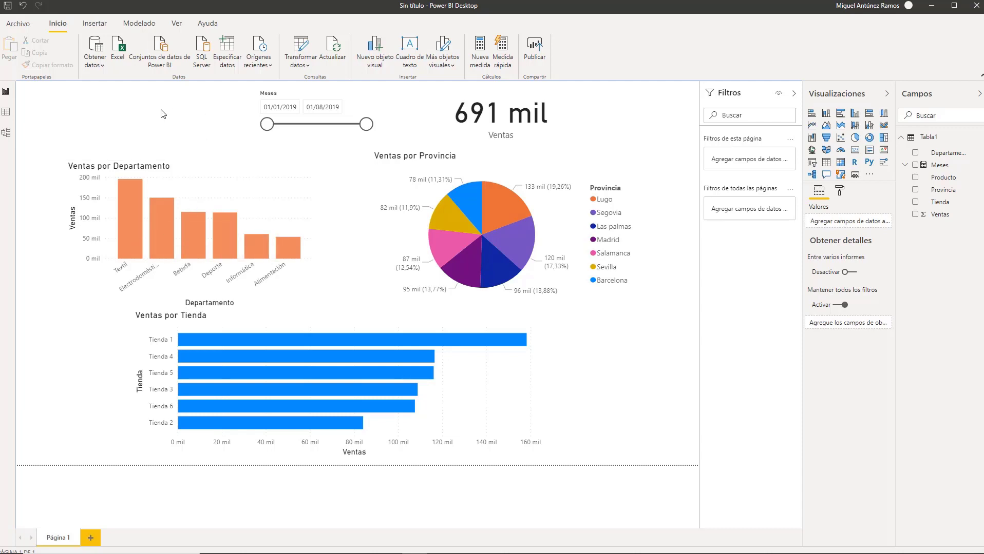
# Step: Cross-highlight the report by the Textil, Electrodoméstico and Bebida columns in turn, inspect the other charts' data details, and clear the highlight
pyautogui.click(138, 242)
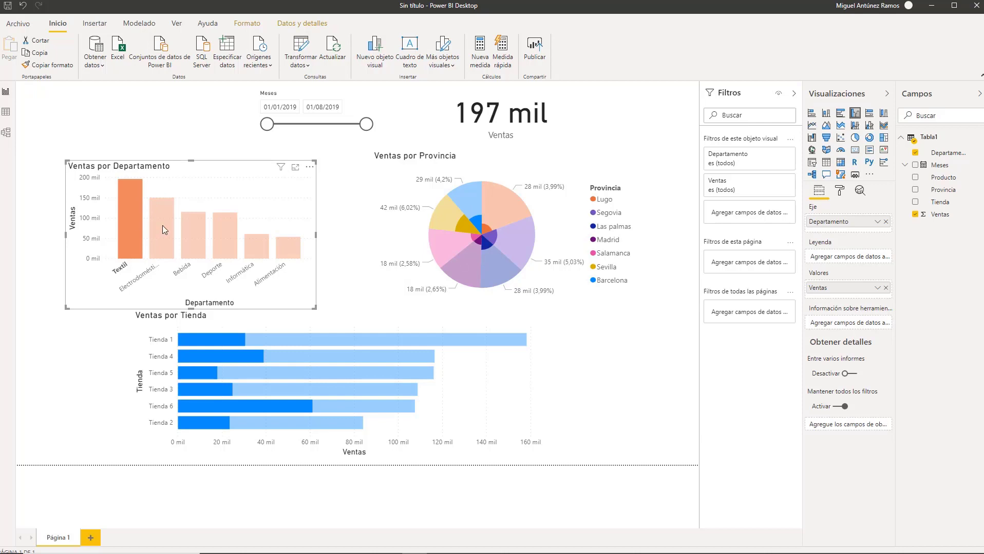
pyautogui.moveTo(162, 227)
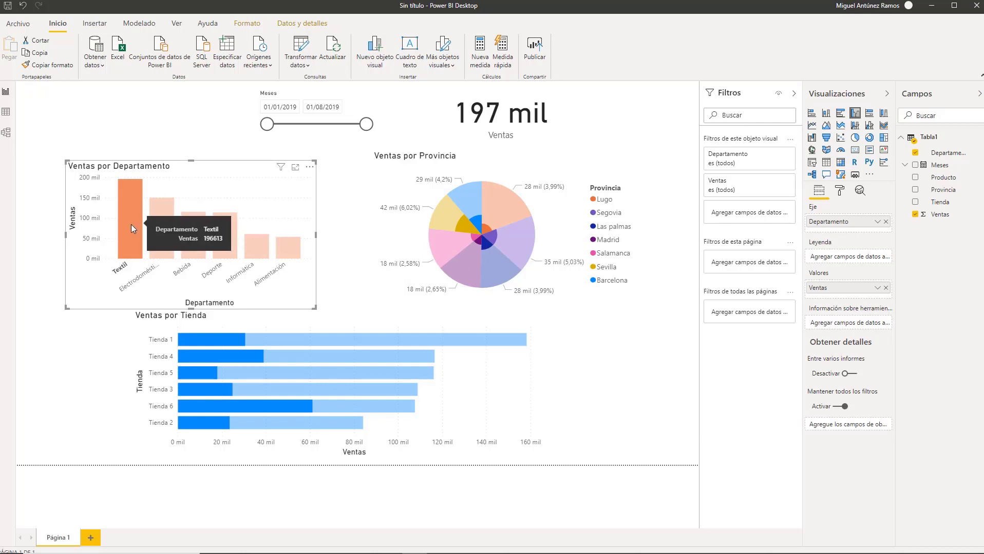
pyautogui.moveTo(461, 217)
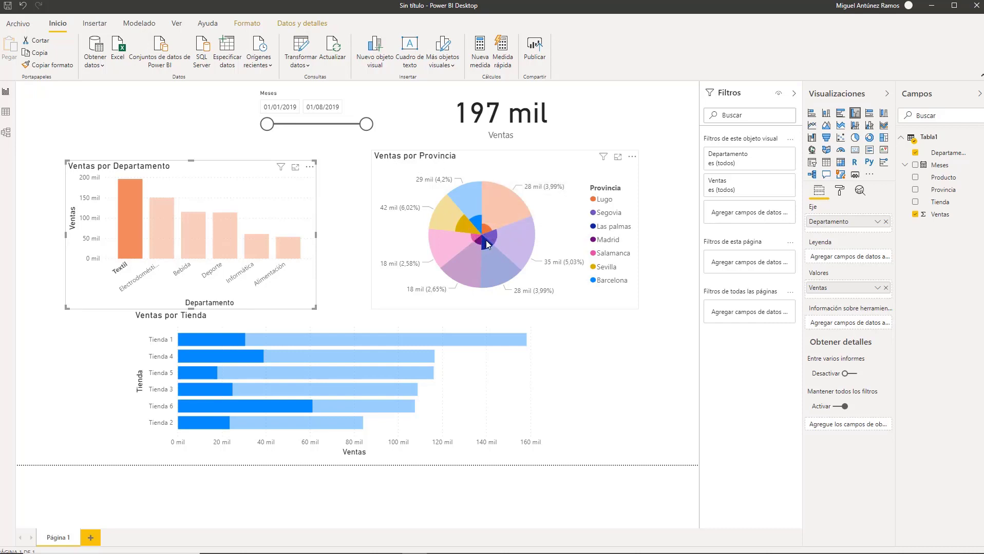
pyautogui.moveTo(487, 237)
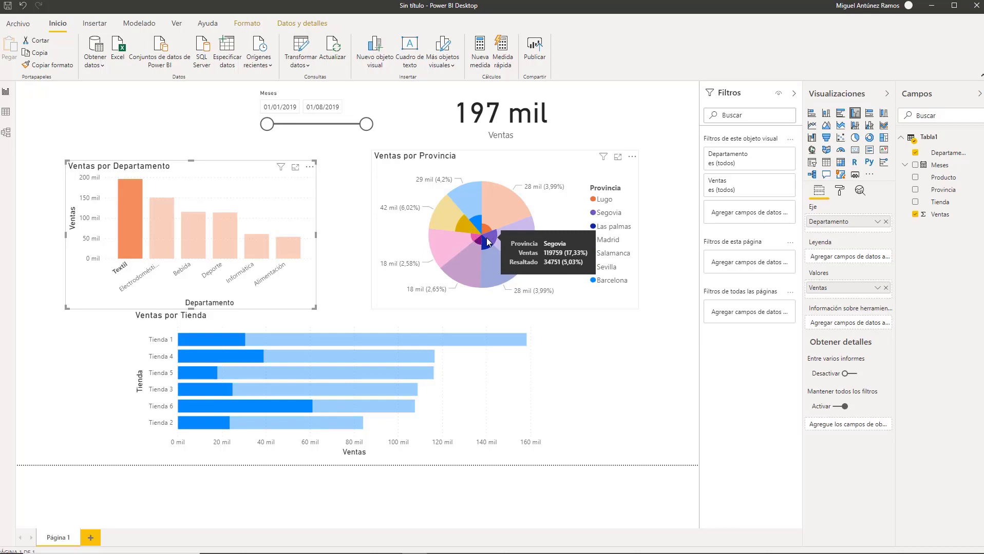
pyautogui.moveTo(219, 349)
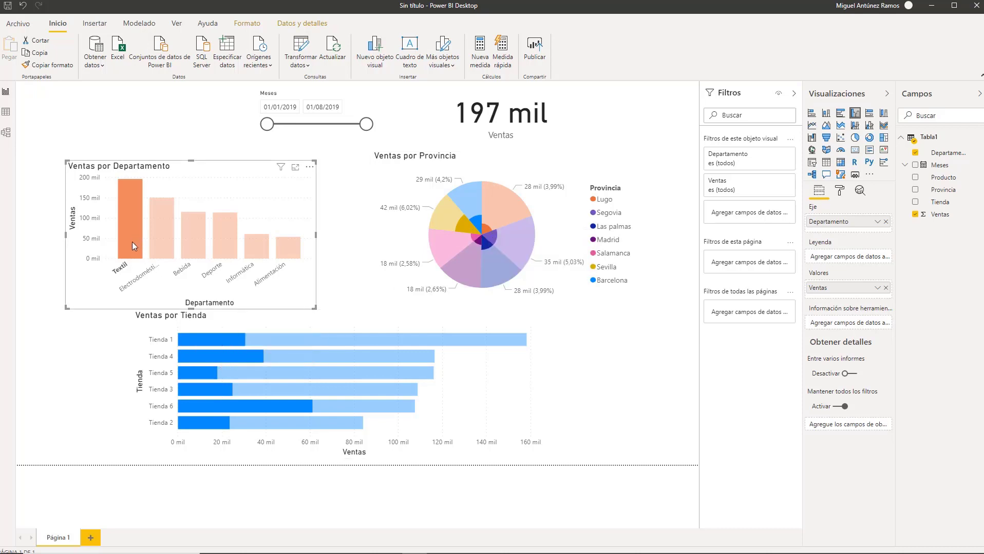
pyautogui.click(170, 243)
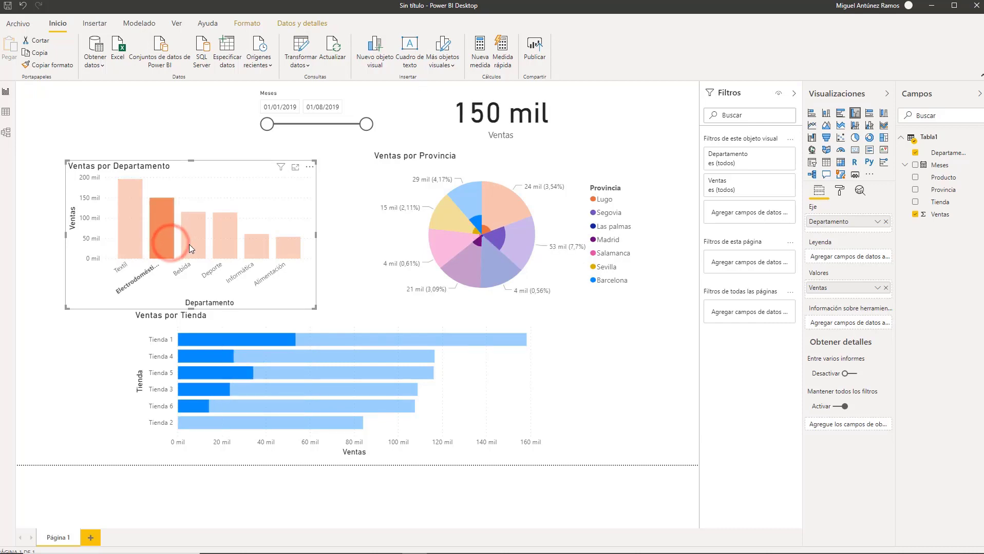
pyautogui.click(189, 244)
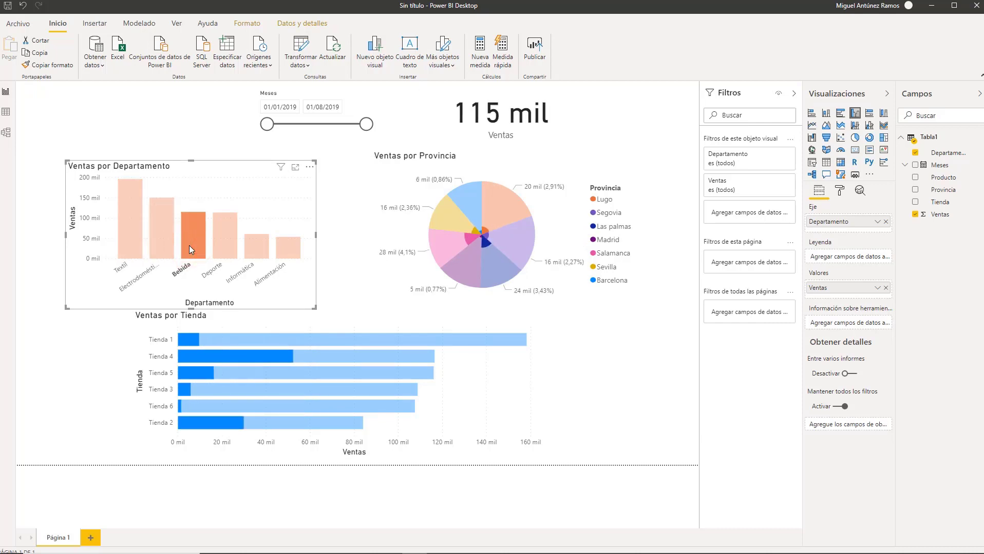
pyautogui.click(190, 244)
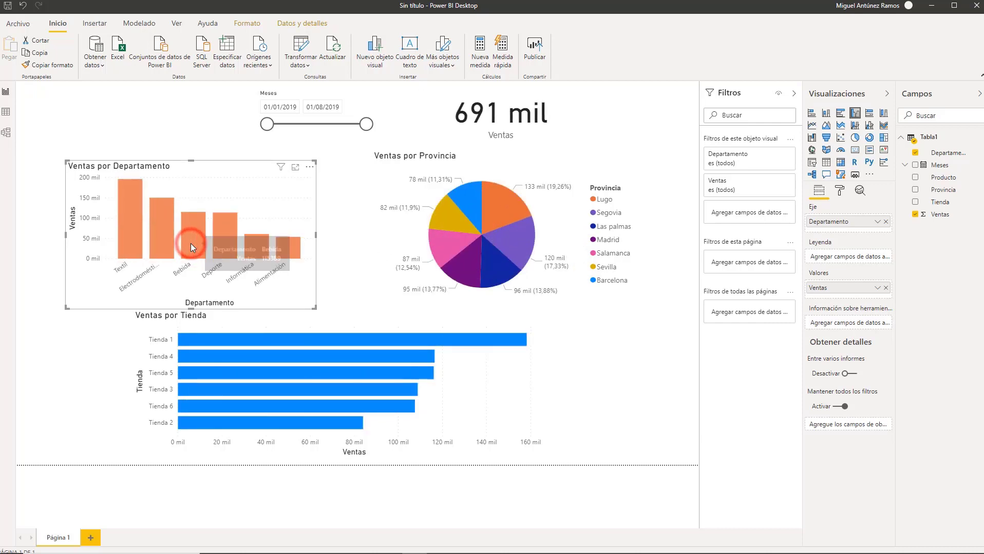
pyautogui.moveTo(191, 248)
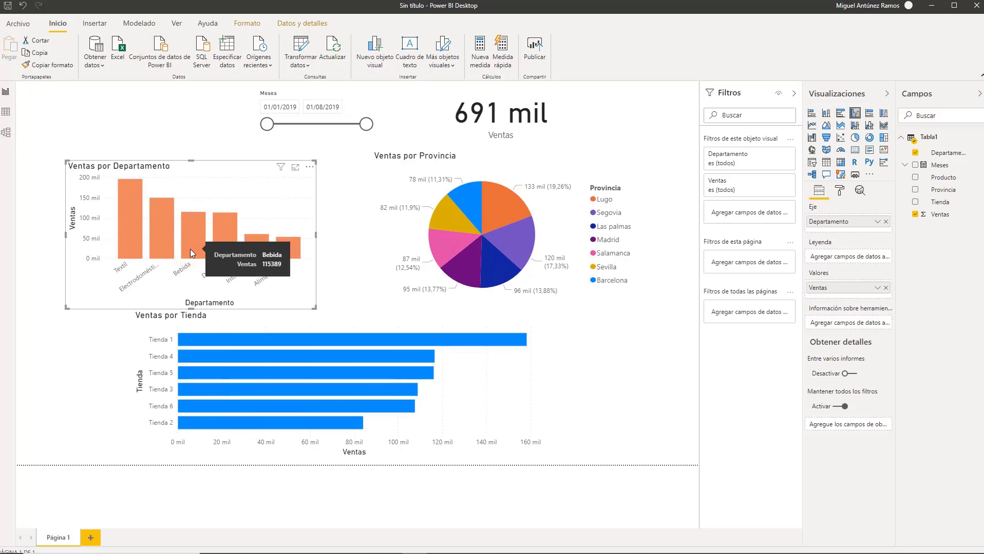
# Step: Cross-highlight the report by the Lugo slice, the Tienda 1 bar and the Electrodoméstico column, clearing the highlight at the end
pyautogui.click(498, 207)
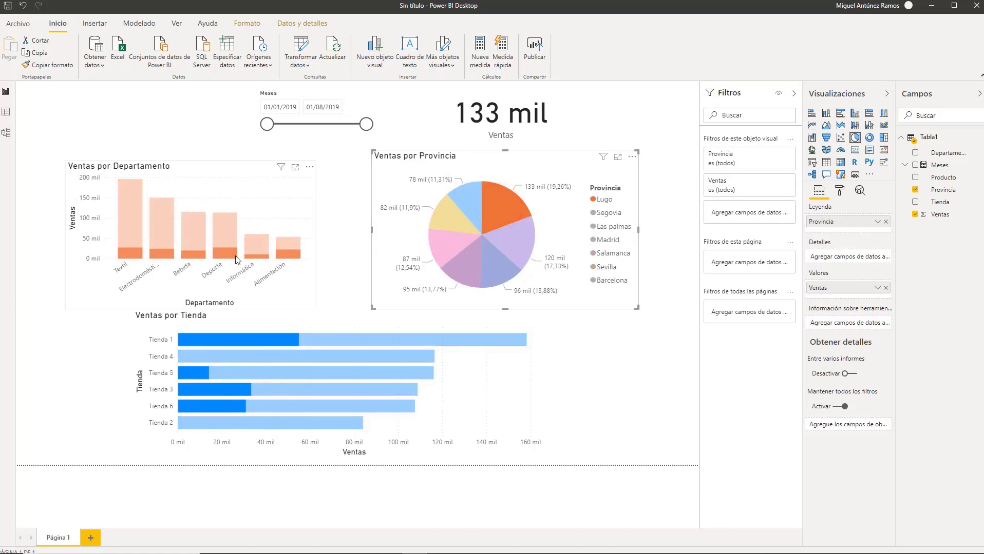
pyautogui.click(504, 212)
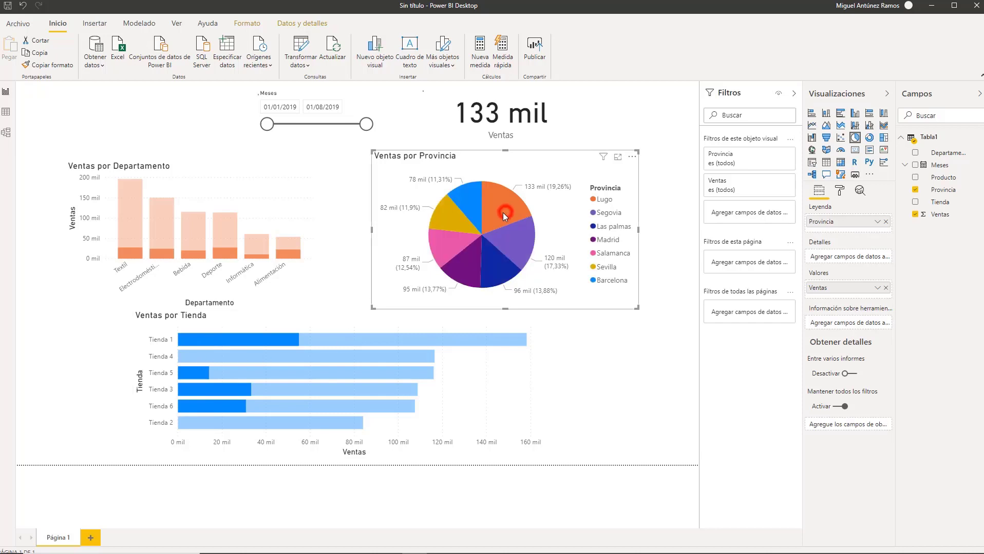
pyautogui.click(262, 340)
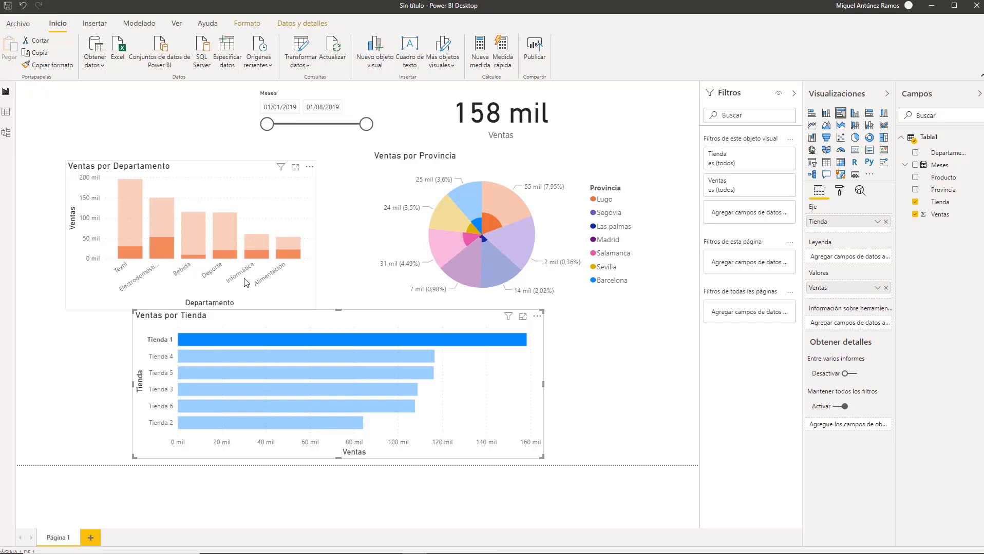
pyautogui.click(158, 249)
pyautogui.click(159, 246)
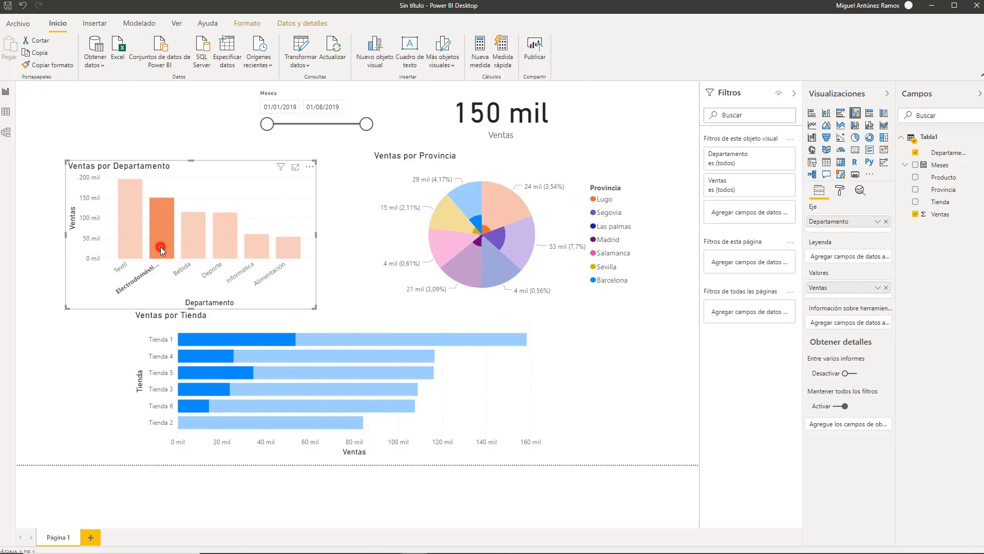
pyautogui.moveTo(161, 244)
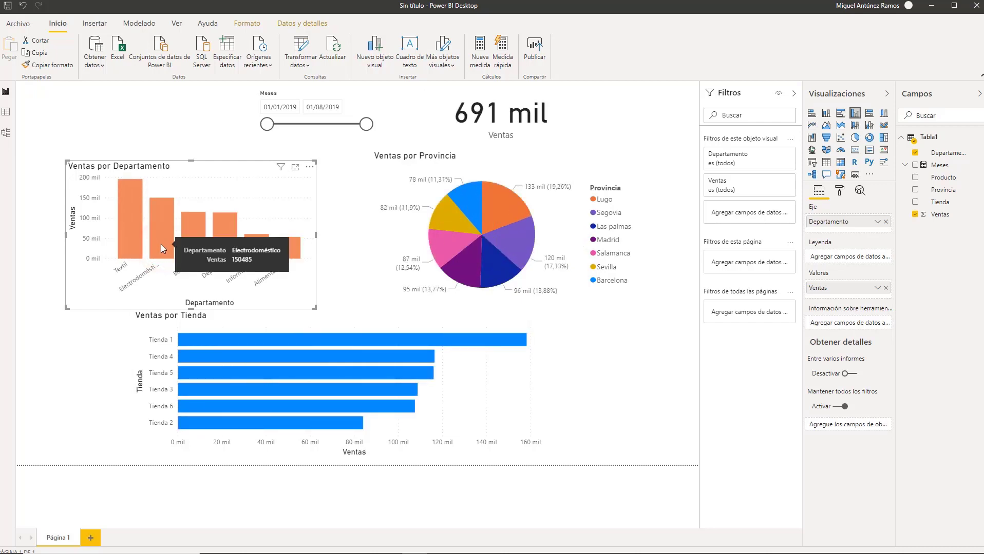
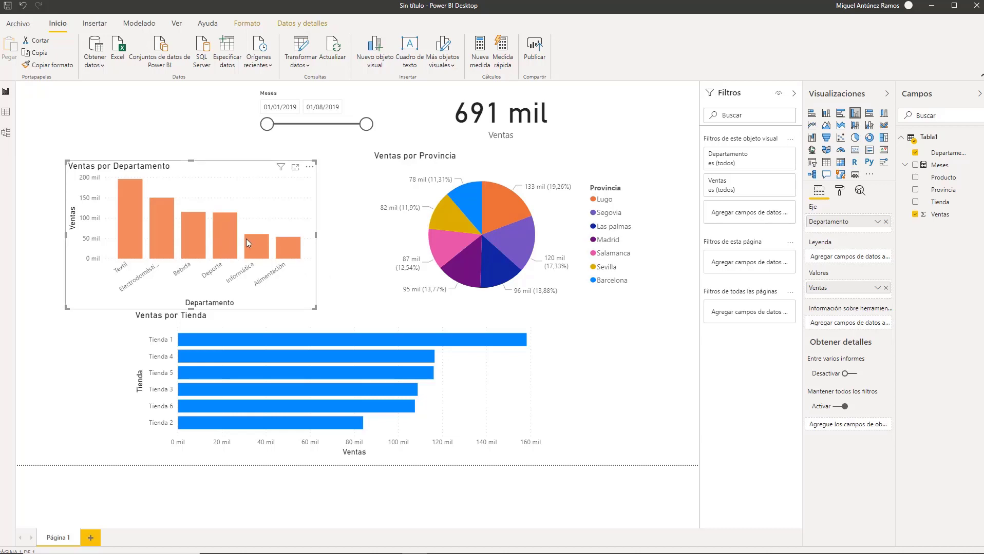
# Step: Compare how the Deporte column and the Tienda 1 bar highlight the other visuals, and clear the selection
pyautogui.click(360, 338)
pyautogui.click(307, 340)
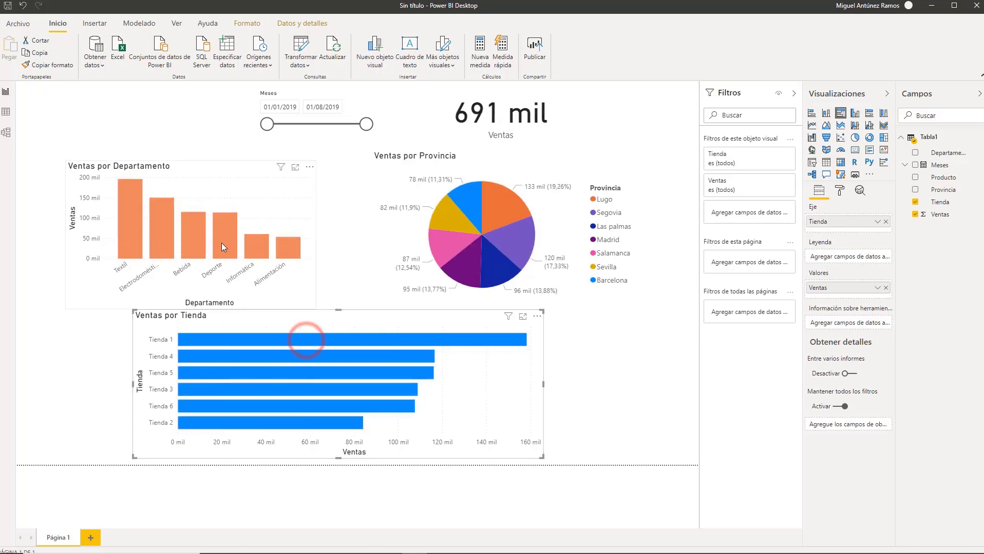
pyautogui.click(222, 237)
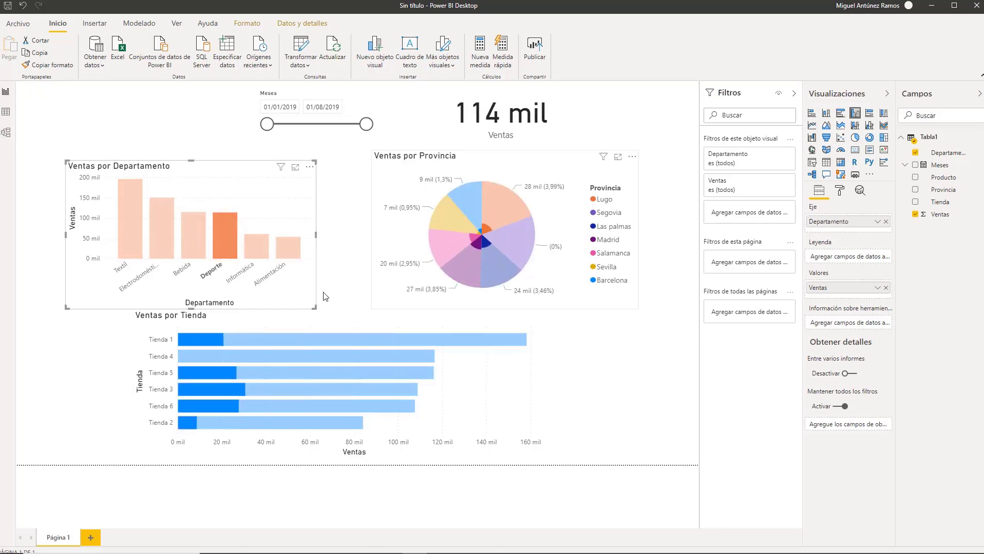
pyautogui.click(205, 340)
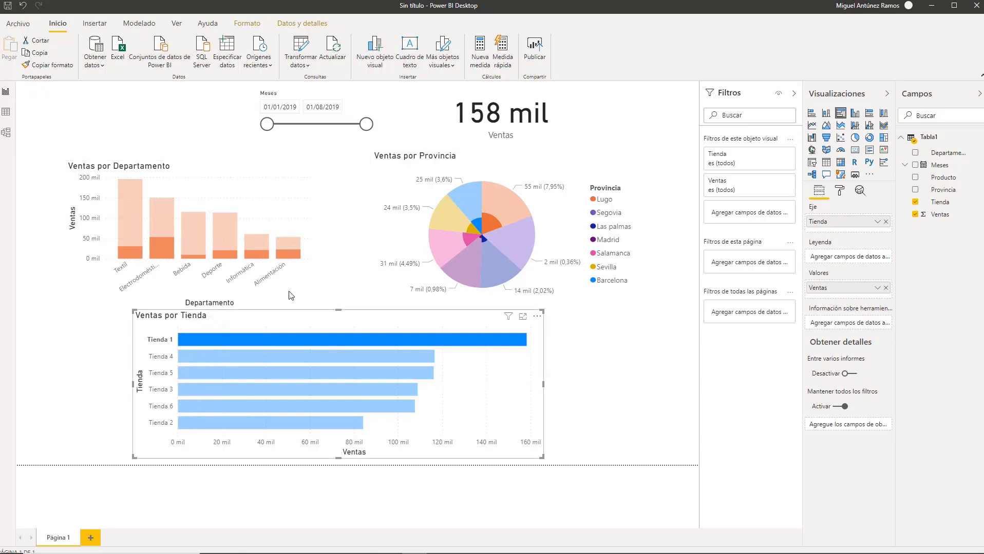
pyautogui.click(341, 215)
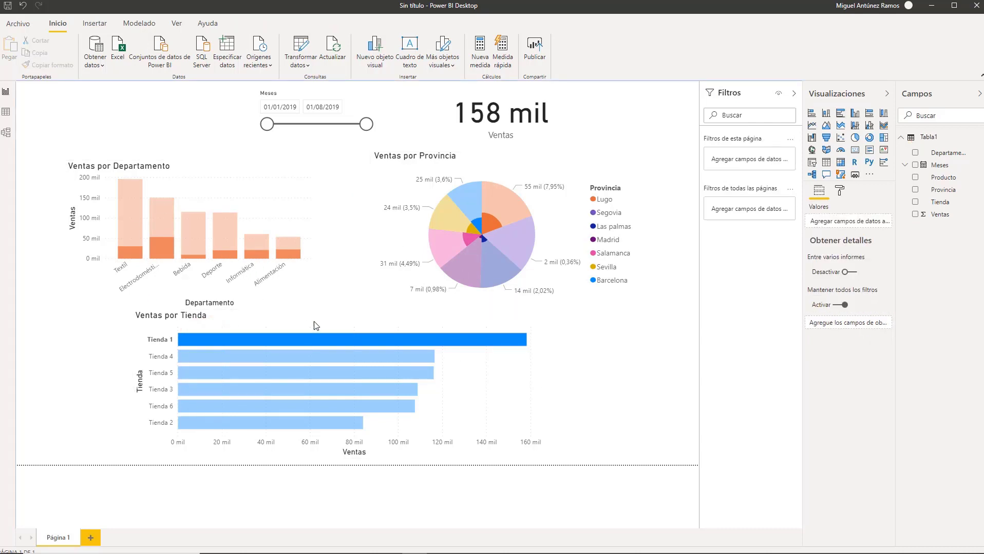
pyautogui.click(313, 337)
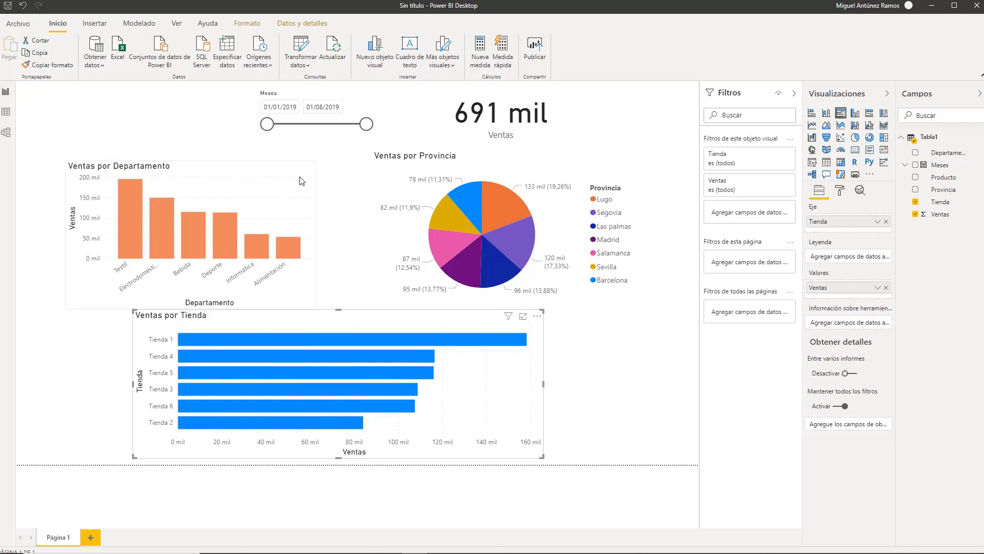
# Step: Examine the formatting options and the data and drill options available for the Ventas por Departamento chart
pyautogui.click(248, 163)
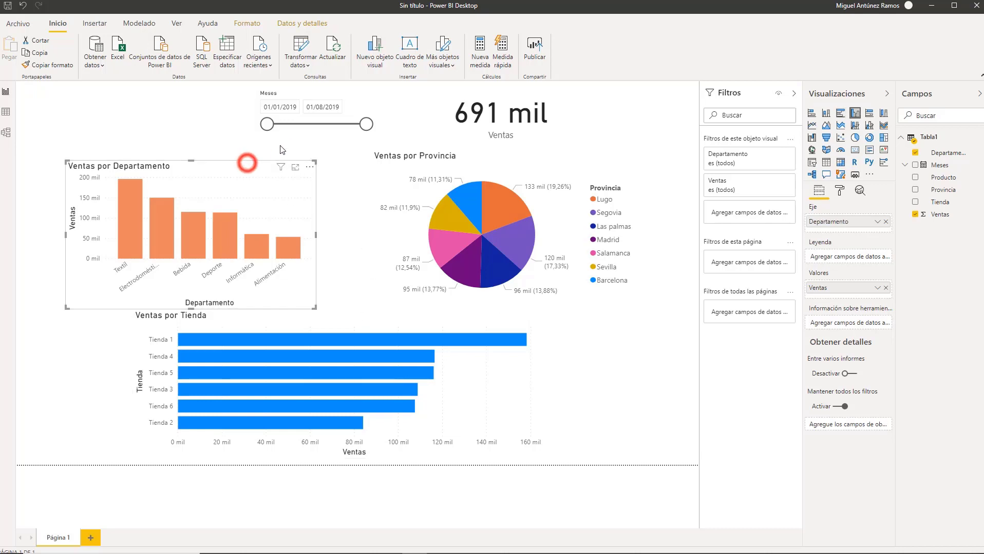
pyautogui.click(239, 25)
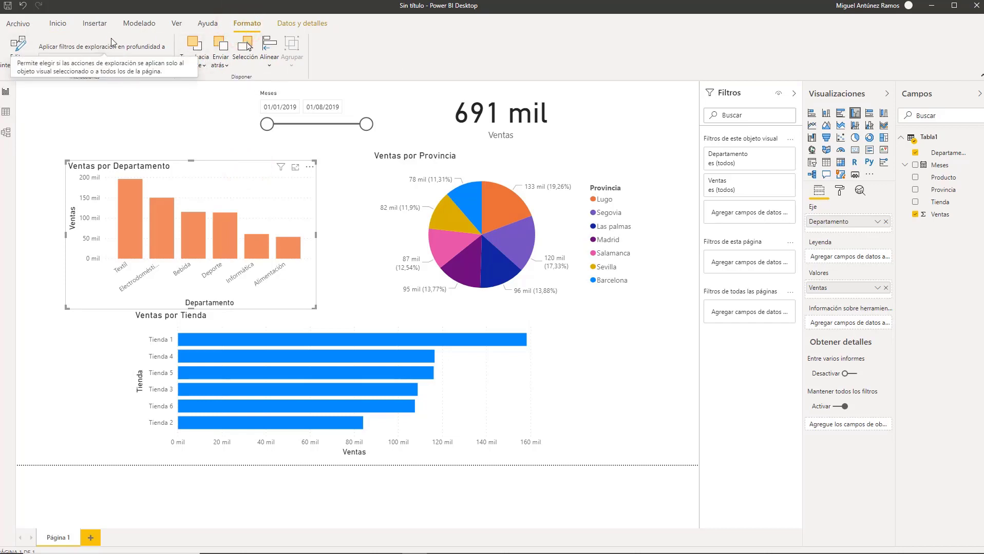
pyautogui.click(297, 23)
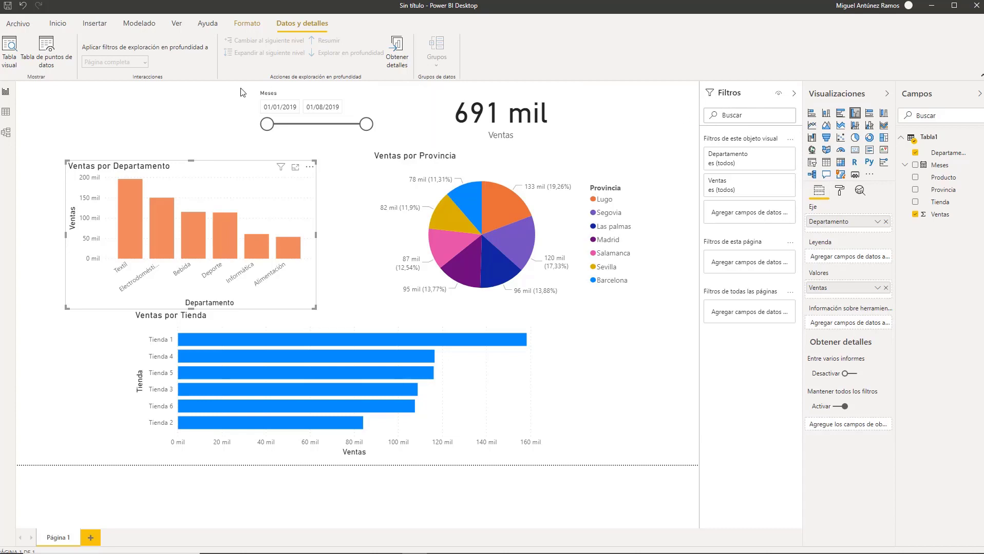
# Step: Apply the dark Innovación theme to the report
pyautogui.click(181, 115)
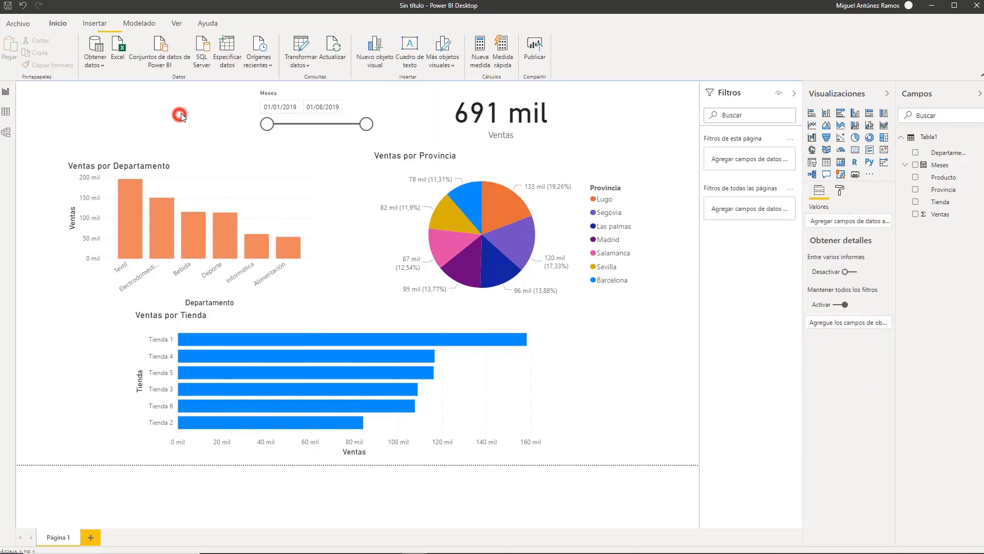
pyautogui.click(174, 24)
pyautogui.click(238, 56)
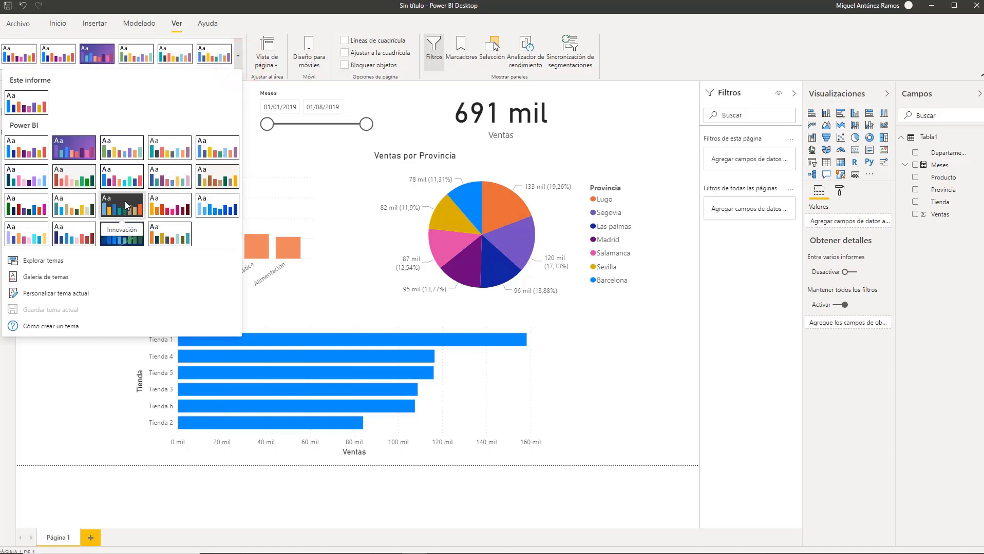
pyautogui.click(126, 205)
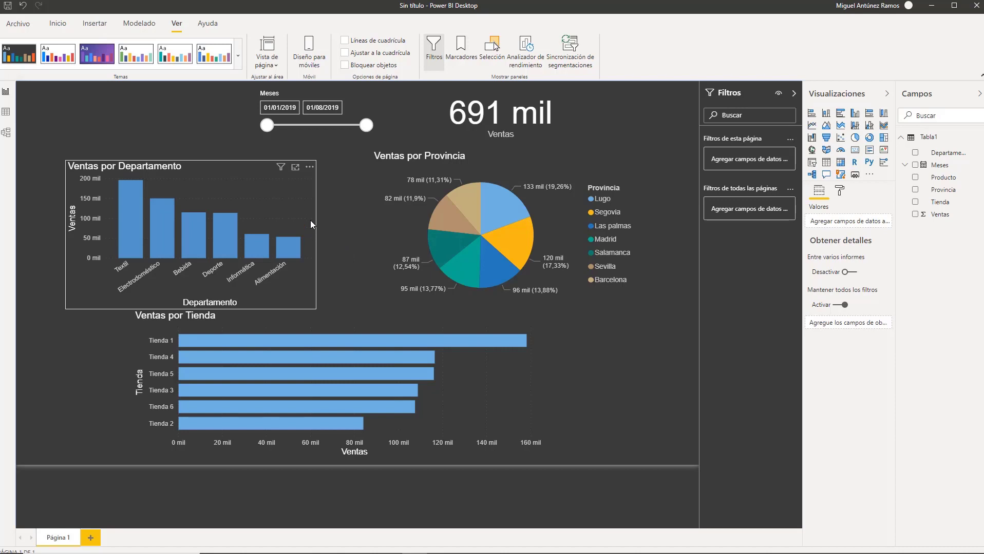
# Step: Spotlight the Ventas por Departamento chart with Destacados, and turn the spotlight off
pyautogui.click(305, 189)
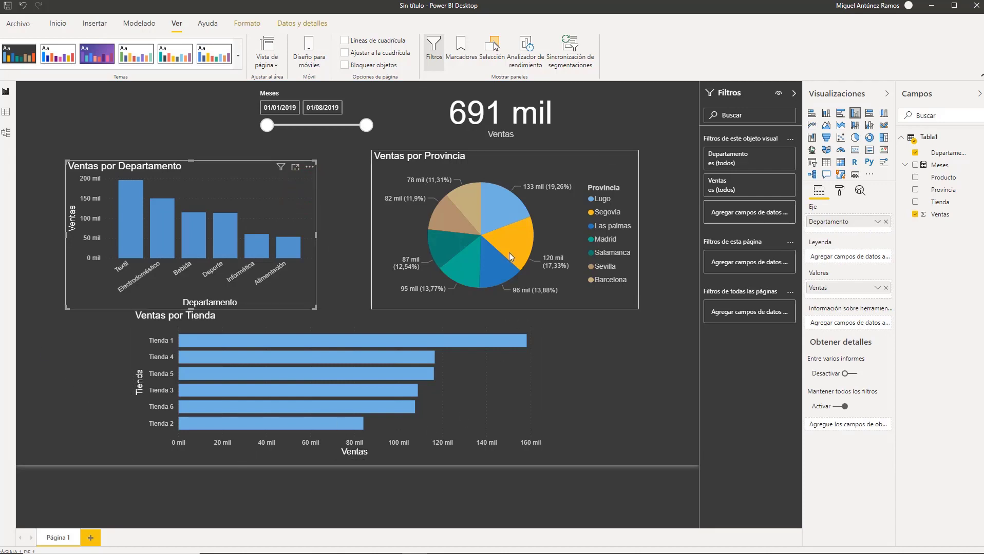
pyautogui.click(308, 170)
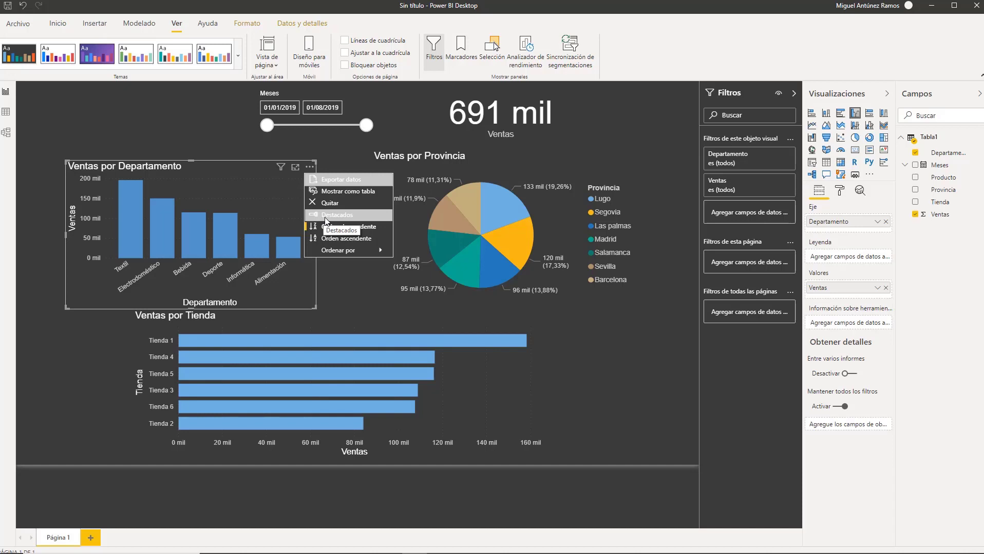
pyautogui.click(324, 215)
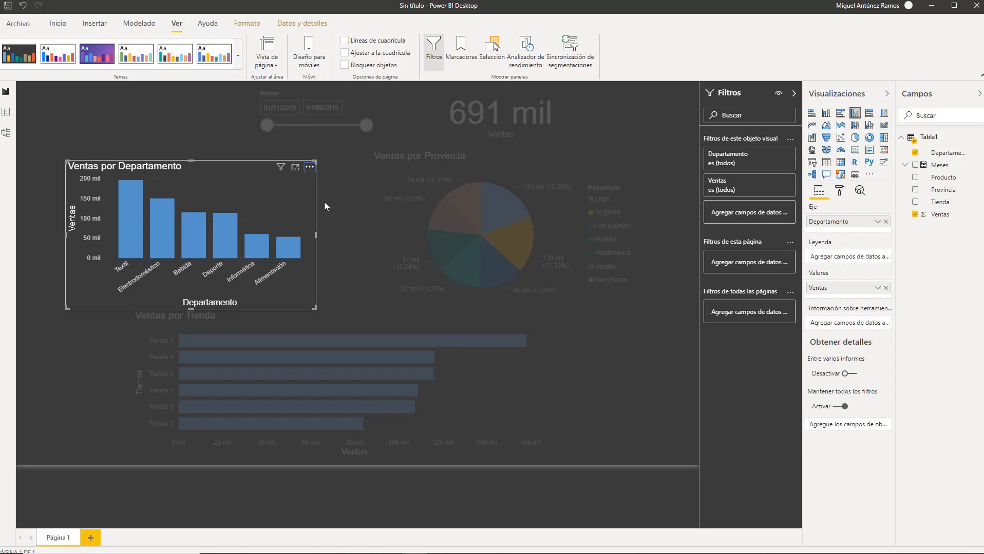
pyautogui.click(308, 172)
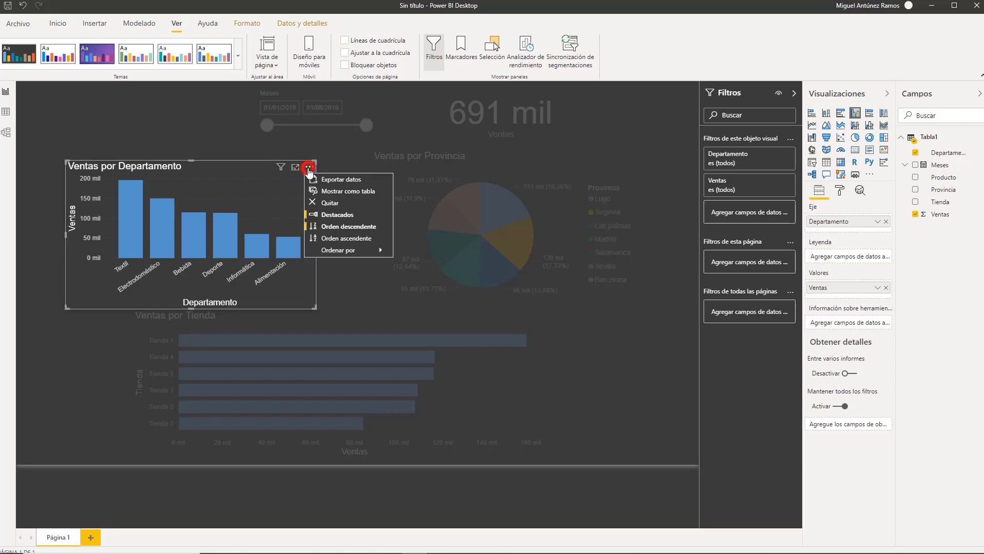
pyautogui.click(329, 213)
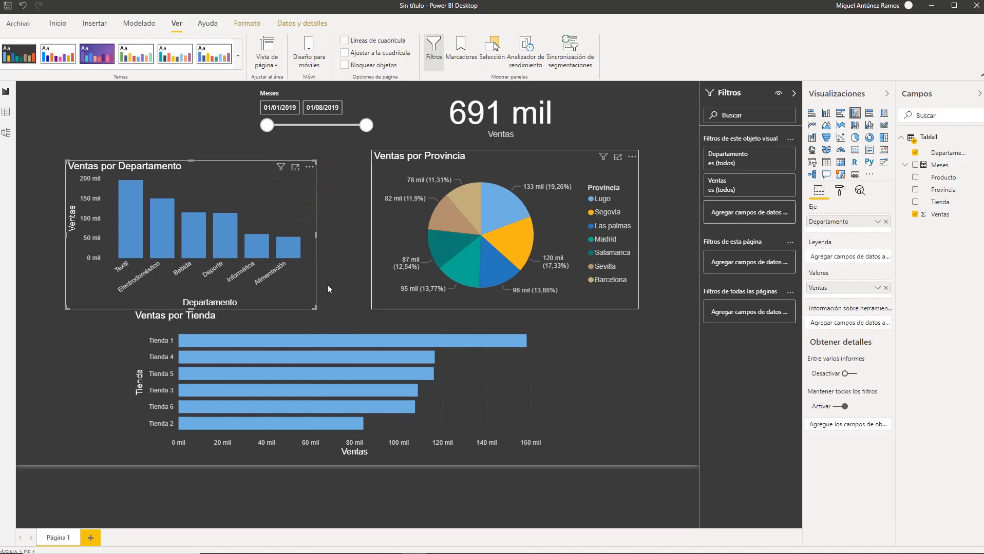
# Step: Spotlight the Ventas por Provincia pie chart with Destacados, and clear the spotlight
pyautogui.click(632, 157)
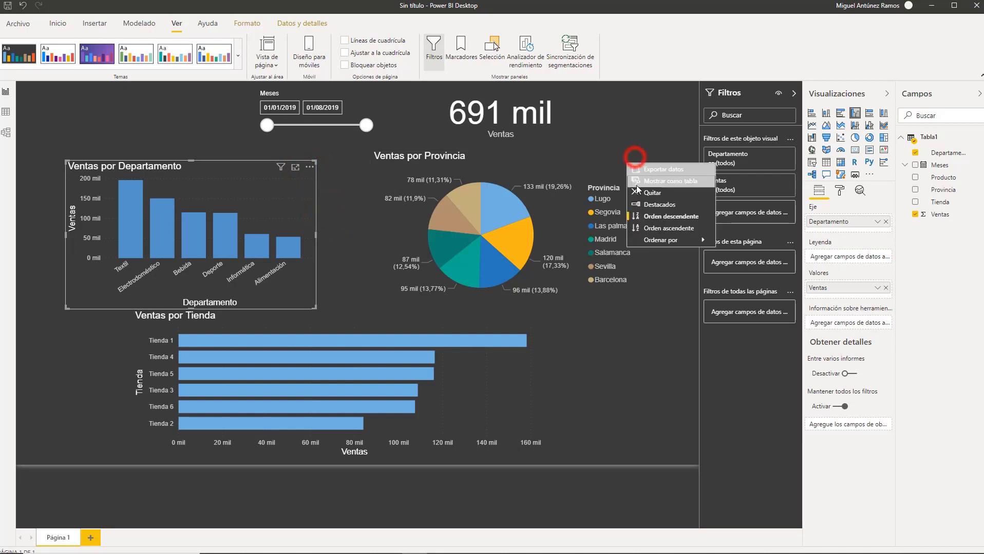
pyautogui.click(643, 210)
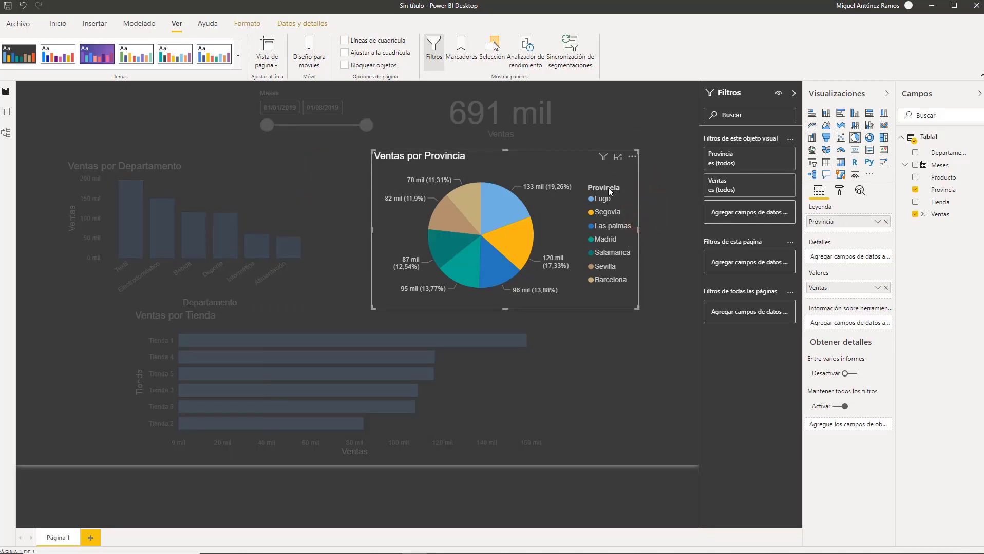
pyautogui.click(356, 220)
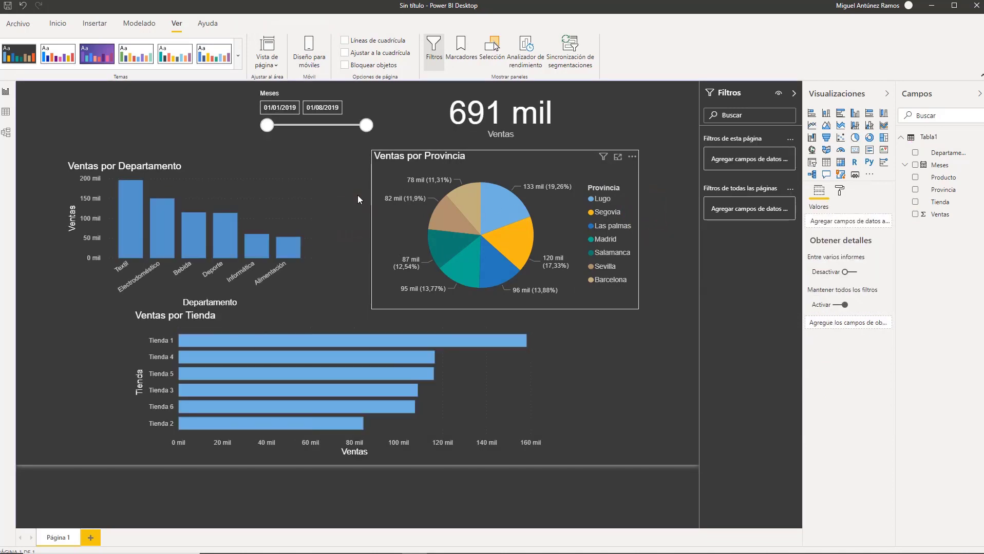
# Step: Show the Ventas por Departamento chart together with its data table, and return to the report
pyautogui.click(307, 189)
pyautogui.click(310, 170)
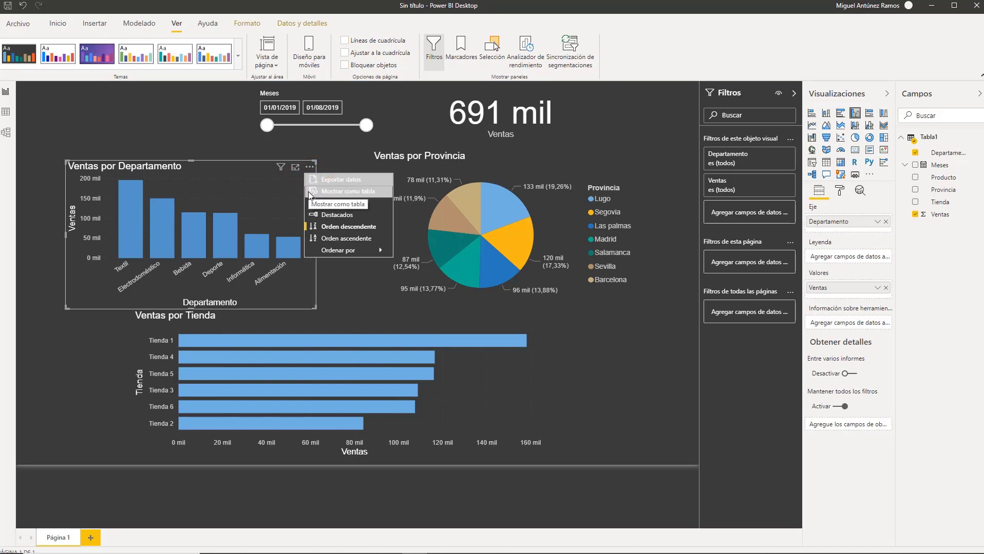
pyautogui.click(670, 350)
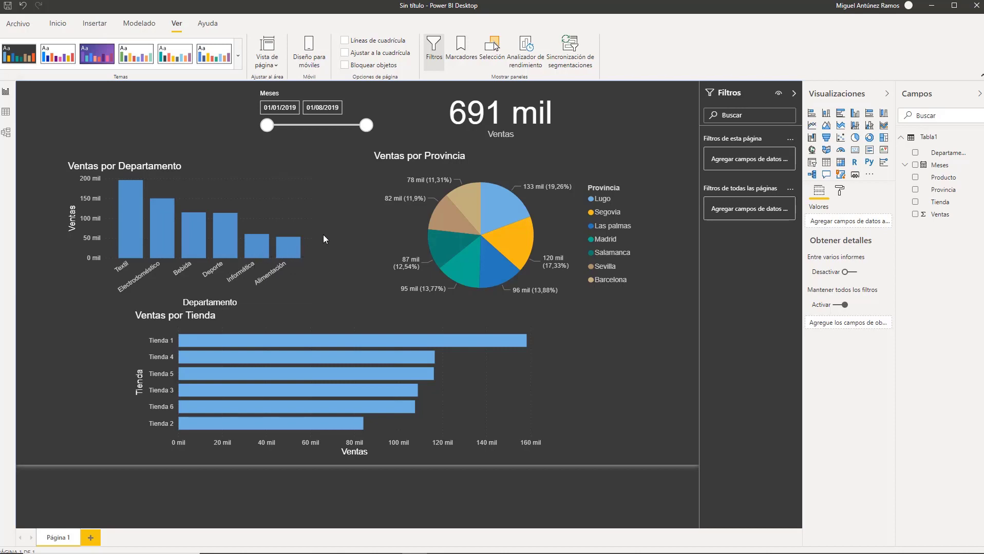
pyautogui.click(309, 168)
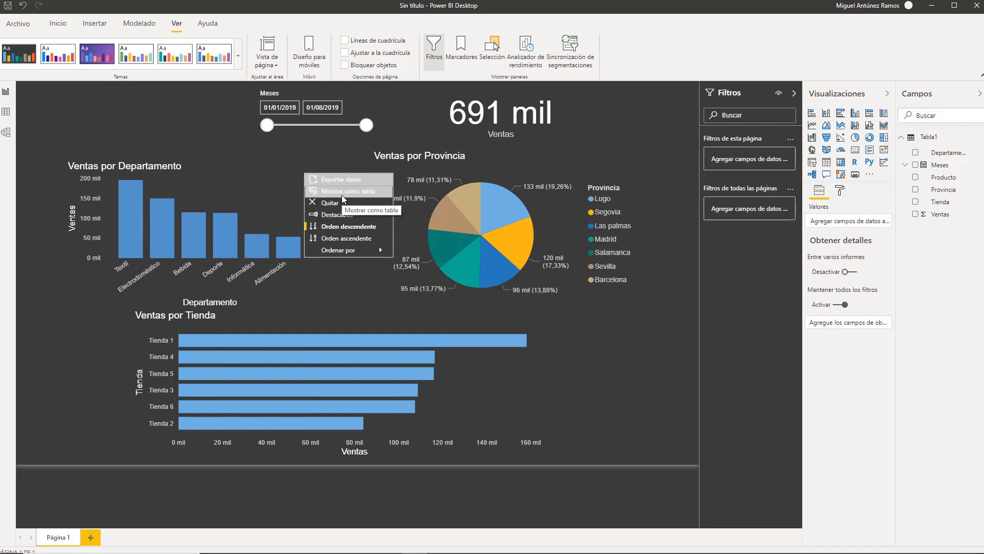
pyautogui.click(344, 282)
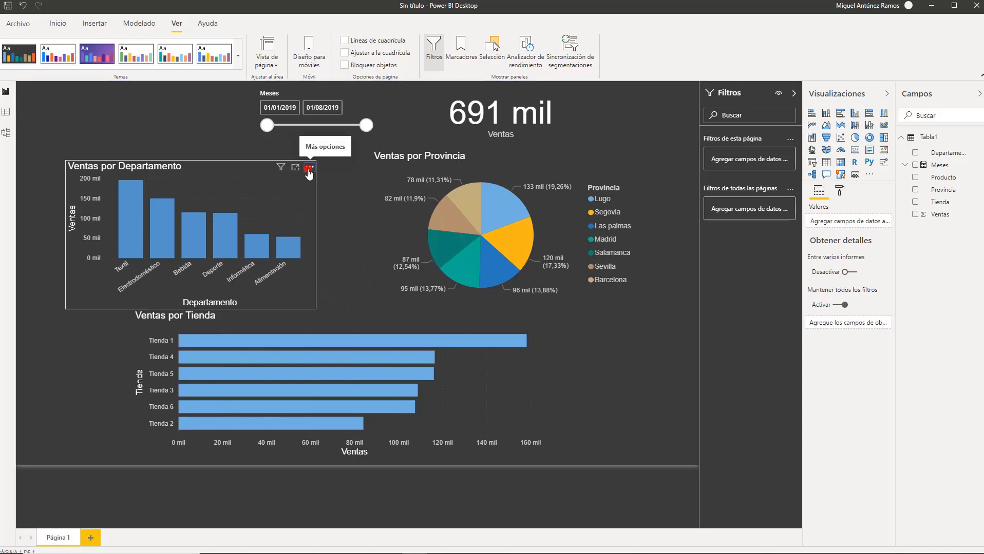
pyautogui.click(309, 167)
pyautogui.click(324, 191)
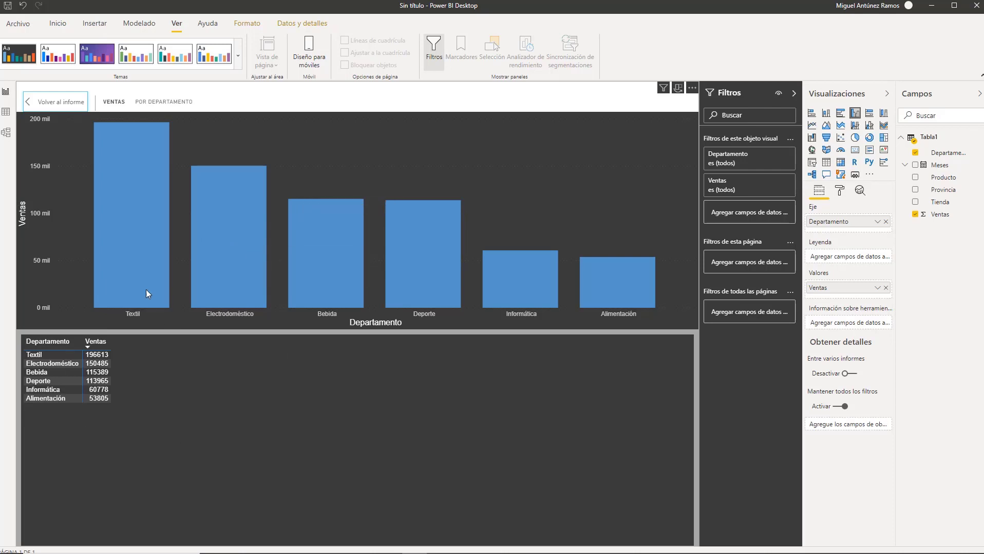
pyautogui.click(69, 101)
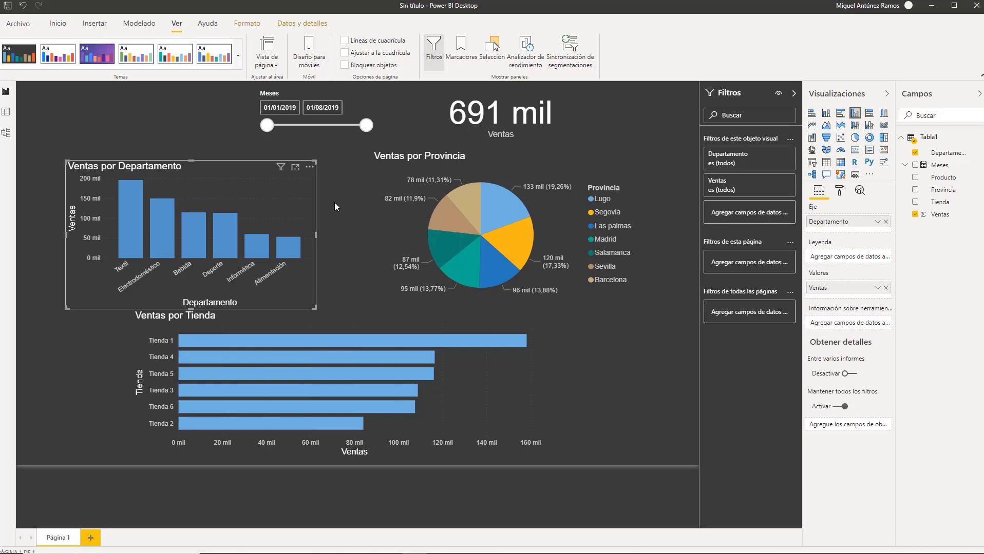
# Step: Cross-highlight the report by the Deporte column and the Tienda 1, Tienda 4 and Tienda 5 bars, clearing the highlight at the end
pyautogui.click(223, 241)
pyautogui.click(268, 345)
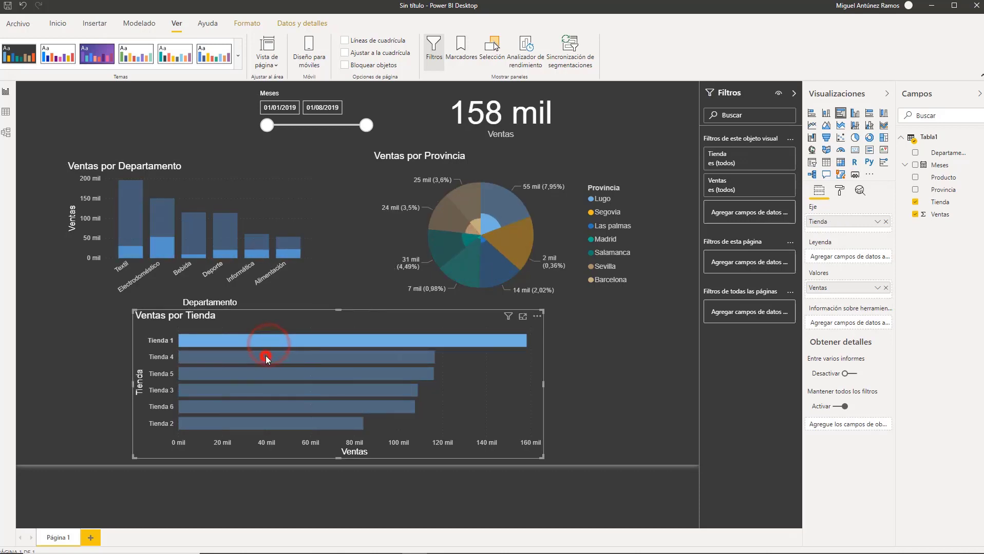
pyautogui.click(264, 355)
pyautogui.click(261, 371)
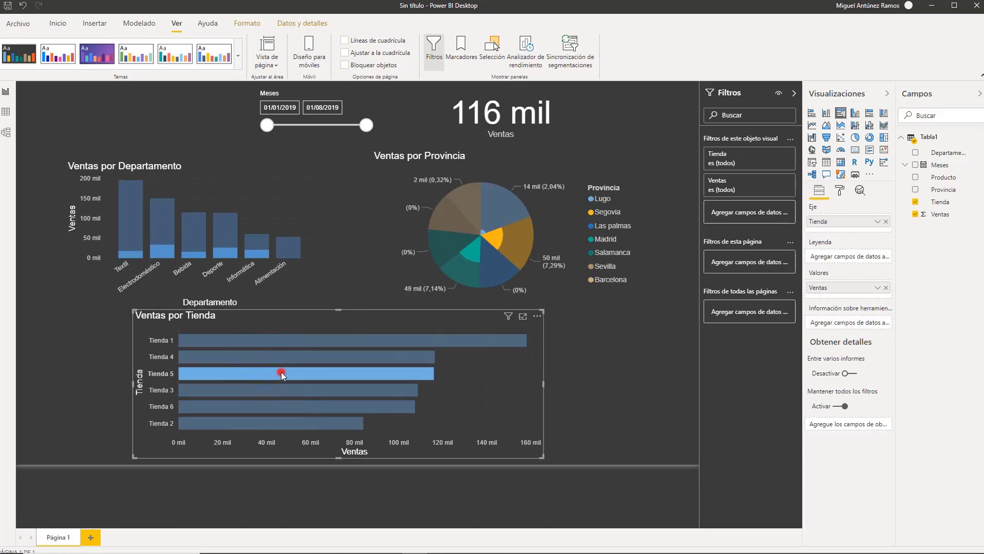
pyautogui.click(280, 374)
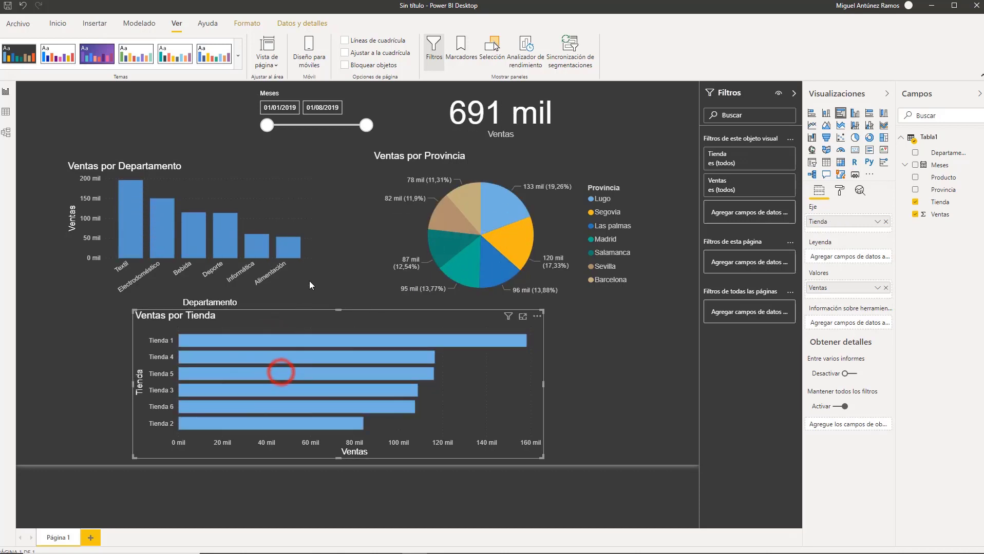
# Step: Spotlight the Ventas por Tienda bar chart with Destacados, and turn the spotlight off
pyautogui.click(538, 317)
pyautogui.click(549, 362)
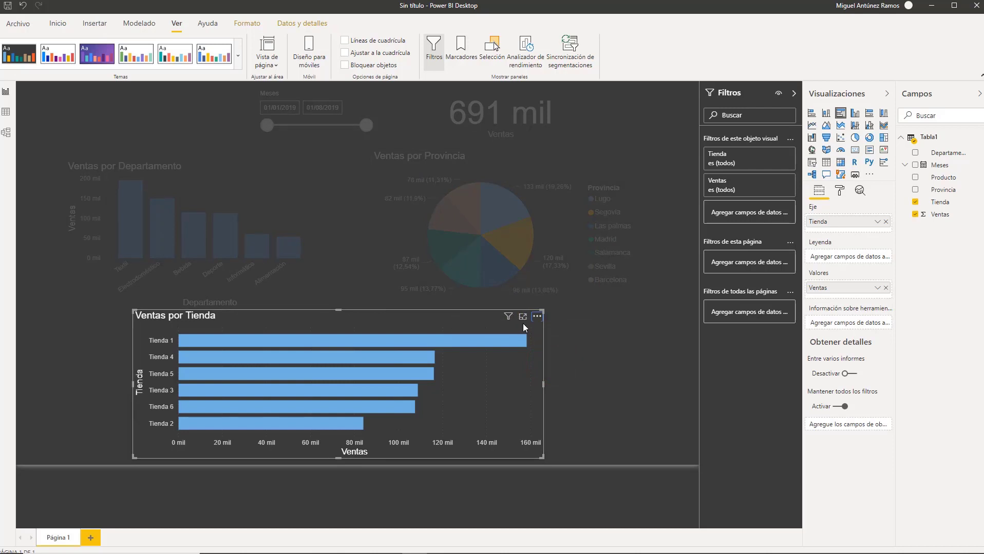
pyautogui.click(537, 317)
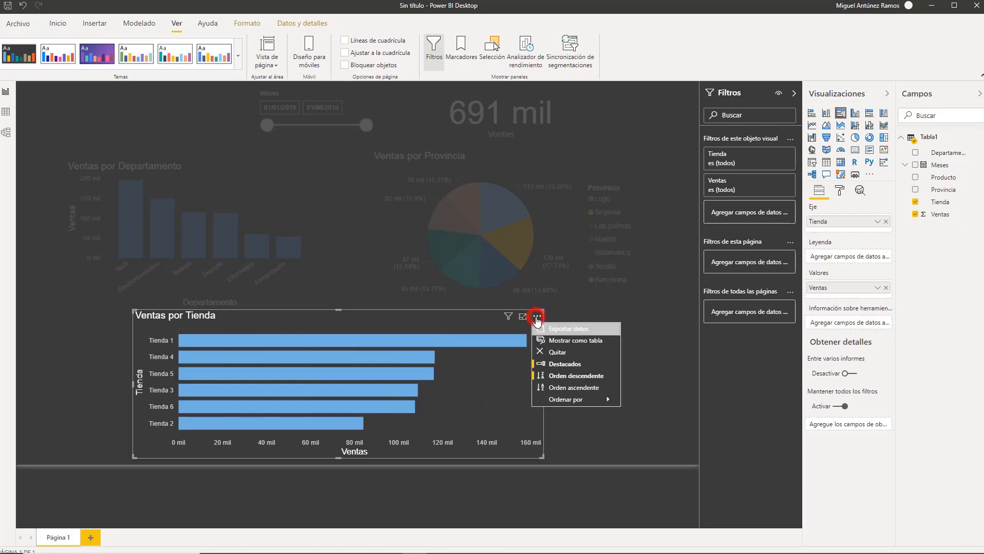
pyautogui.click(565, 364)
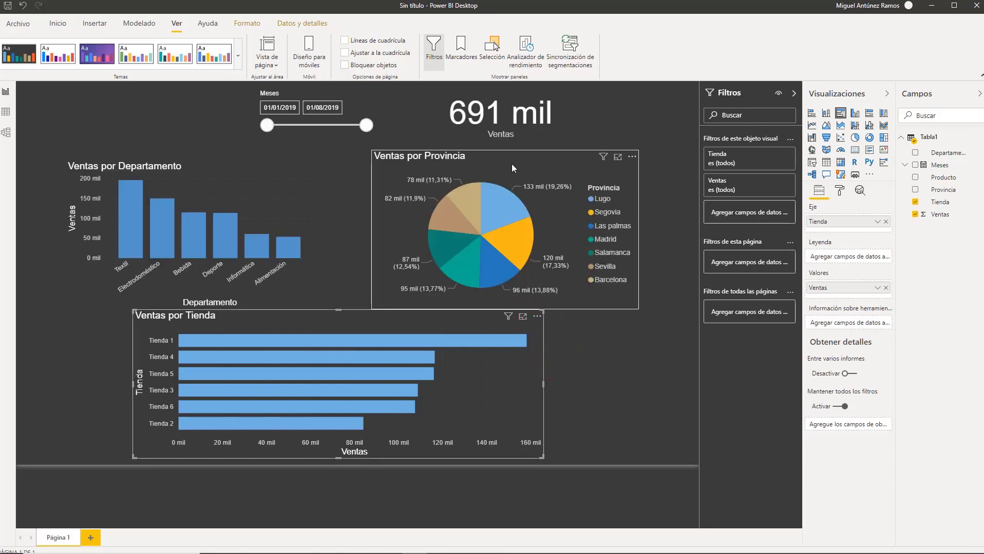
# Step: Show the Ventas por Tienda chart together with its data table, and return to the report
pyautogui.click(536, 317)
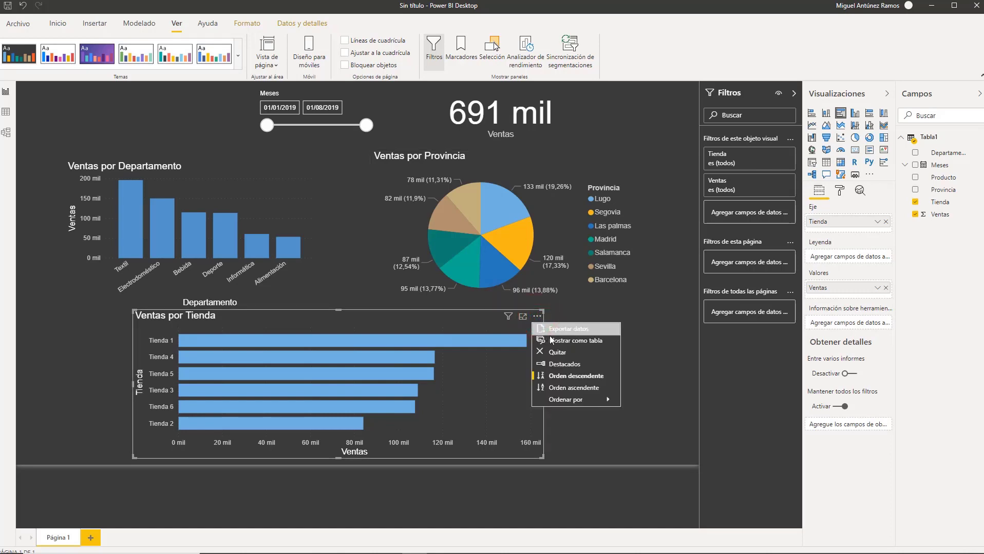
pyautogui.click(550, 340)
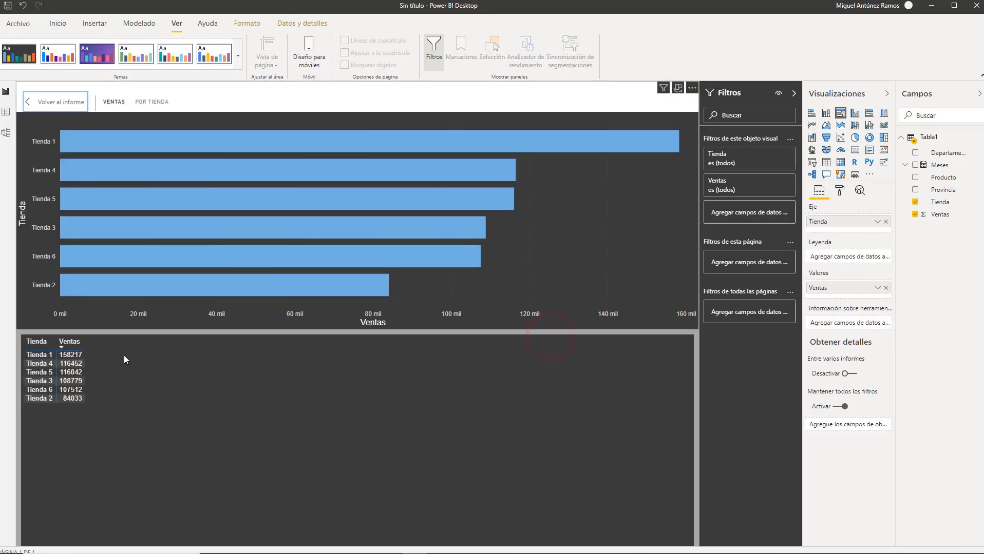
pyautogui.click(55, 102)
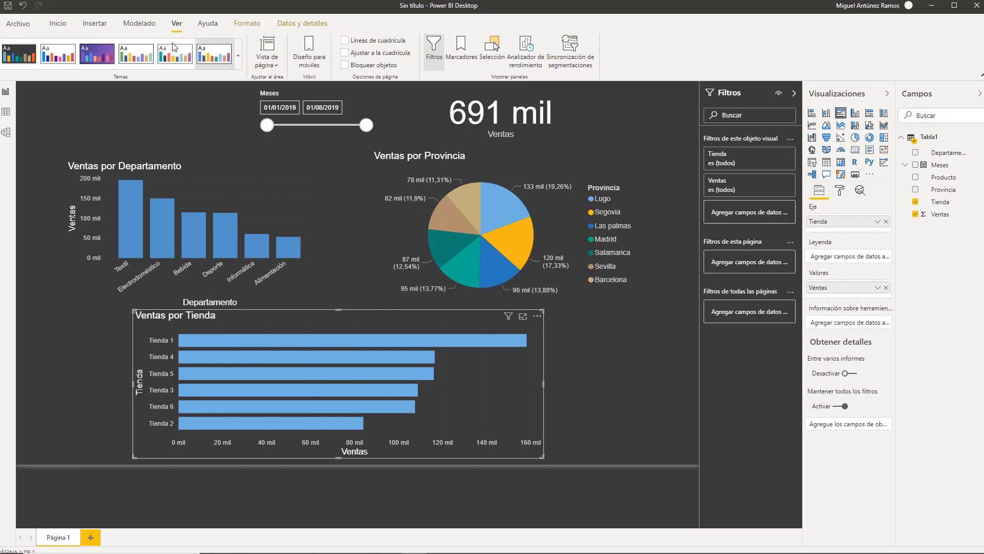
# Step: Switch to the mobile layout and place the Ventas por Departamento chart with the Ventas por Tienda chart directly below it
pyautogui.click(67, 27)
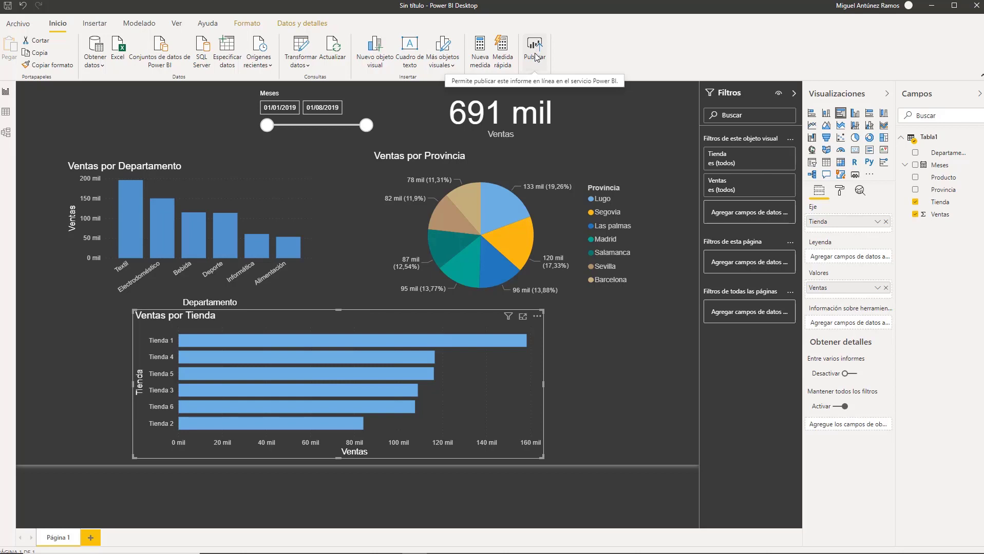
pyautogui.click(177, 25)
pyautogui.click(322, 59)
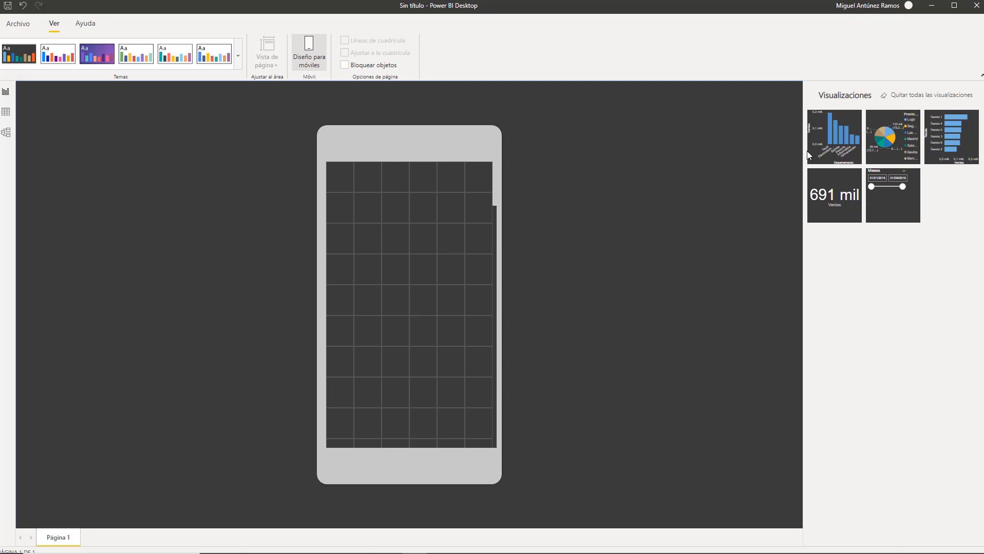
pyautogui.moveTo(822, 151); pyautogui.dragTo(493, 270)
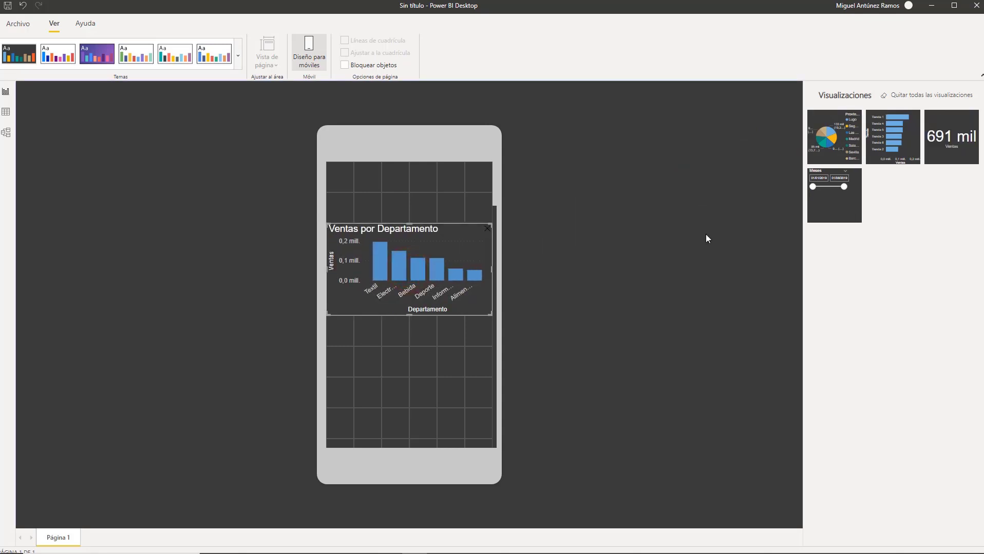
pyautogui.moveTo(903, 148); pyautogui.dragTo(488, 357)
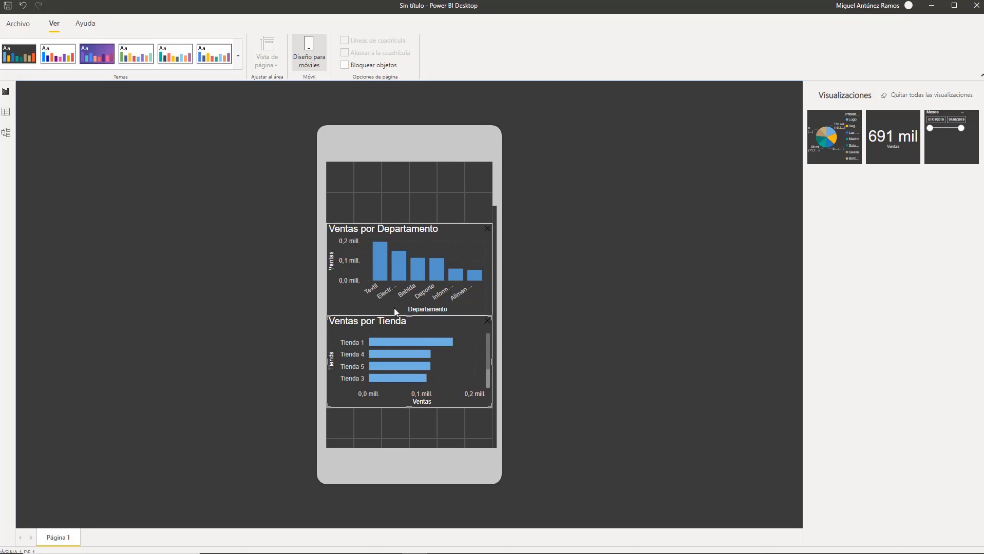
# Step: Move both charts down one grid row and place the Ventas card and Meses slicer side by side above them
pyautogui.moveTo(416, 352); pyautogui.dragTo(417, 373)
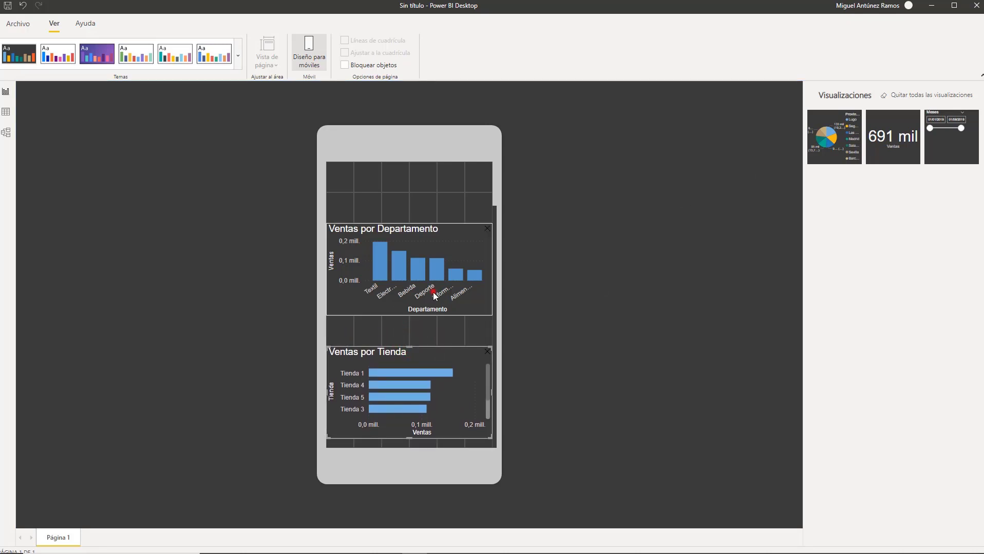
pyautogui.moveTo(438, 256); pyautogui.dragTo(438, 287)
pyautogui.moveTo(888, 141); pyautogui.dragTo(358, 221)
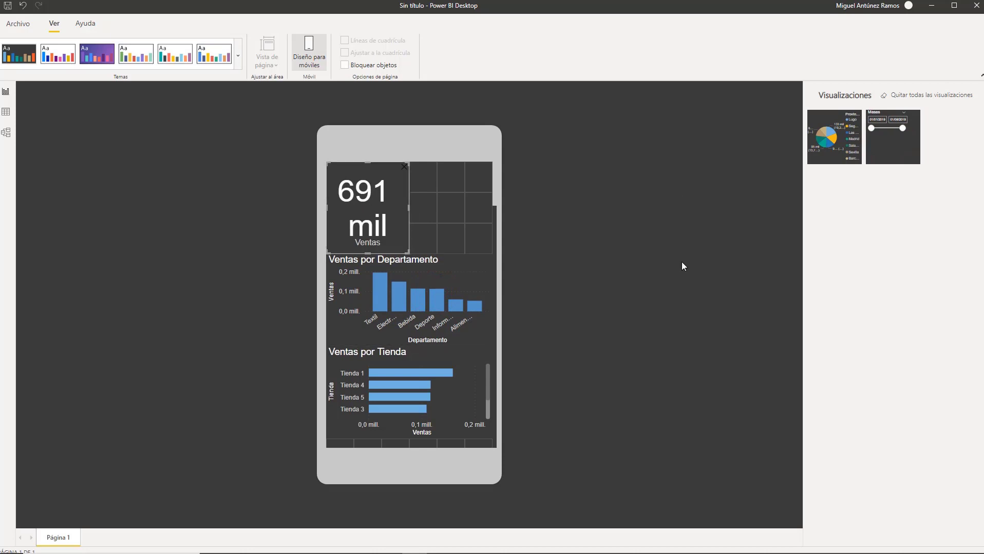
pyautogui.moveTo(890, 140); pyautogui.dragTo(566, 226)
pyautogui.moveTo(438, 220); pyautogui.dragTo(441, 223)
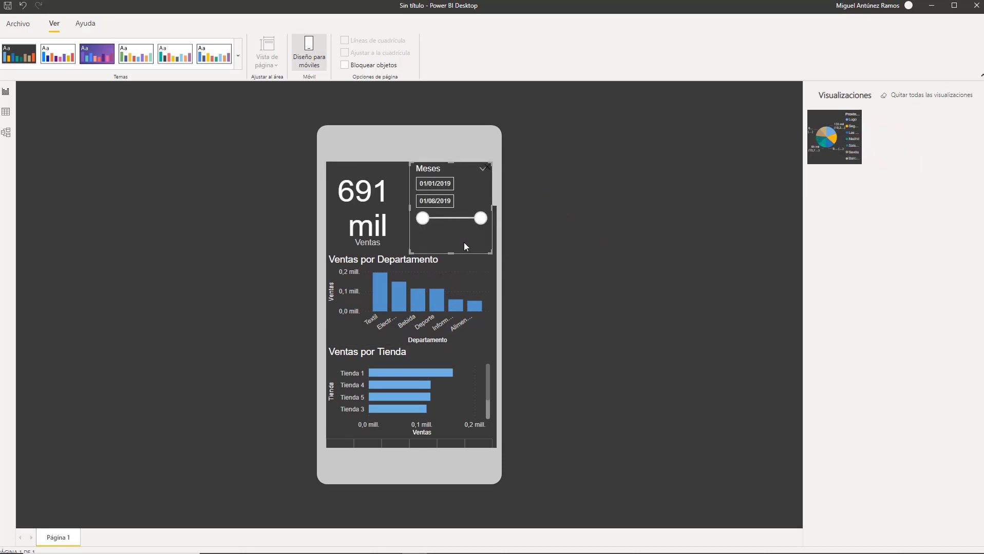
# Step: Try to extend the Ventas por Tienda chart downward on the mobile canvas
pyautogui.click(646, 195)
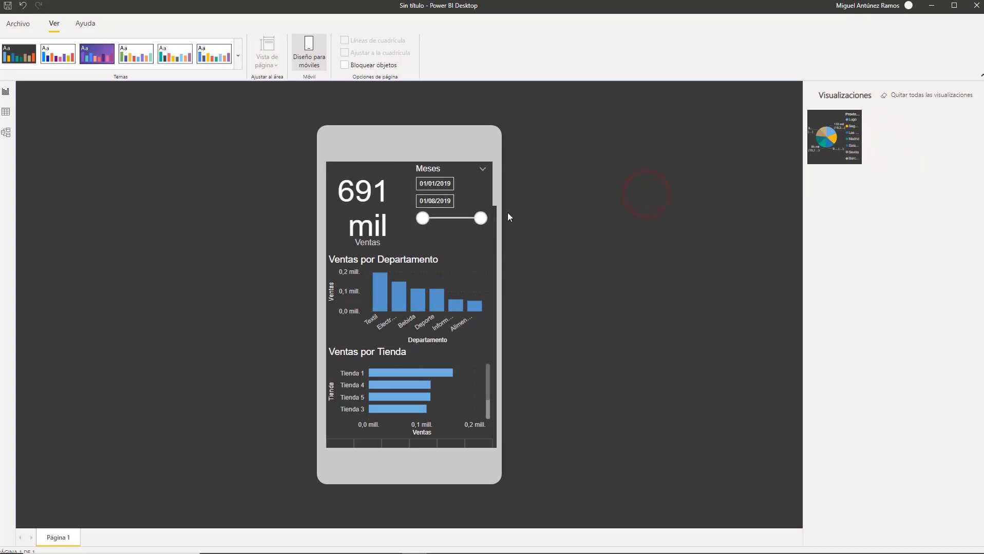
pyautogui.click(409, 439)
pyautogui.moveTo(410, 440); pyautogui.dragTo(407, 444)
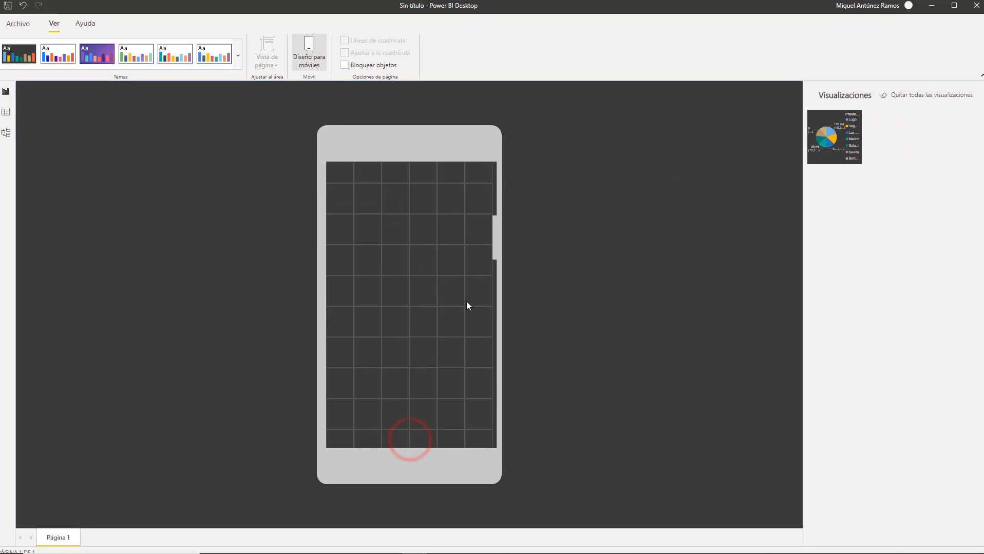
pyautogui.moveTo(493, 248); pyautogui.dragTo(495, 208)
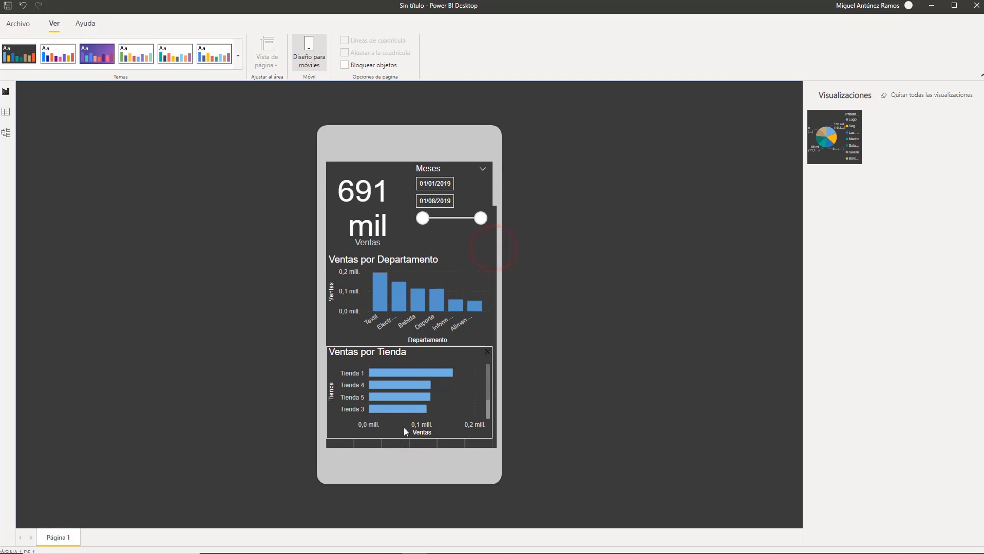
pyautogui.moveTo(408, 433); pyautogui.dragTo(407, 442)
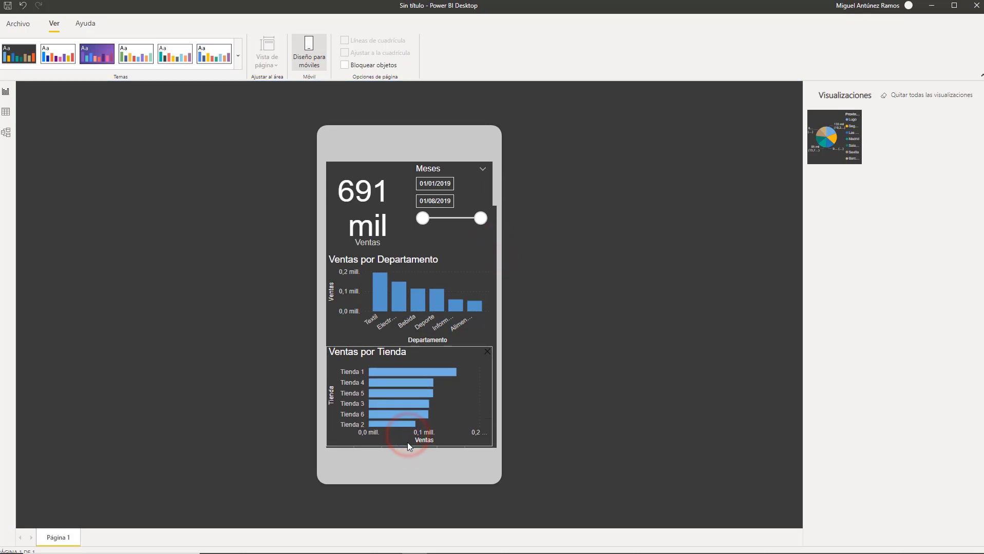
pyautogui.click(567, 393)
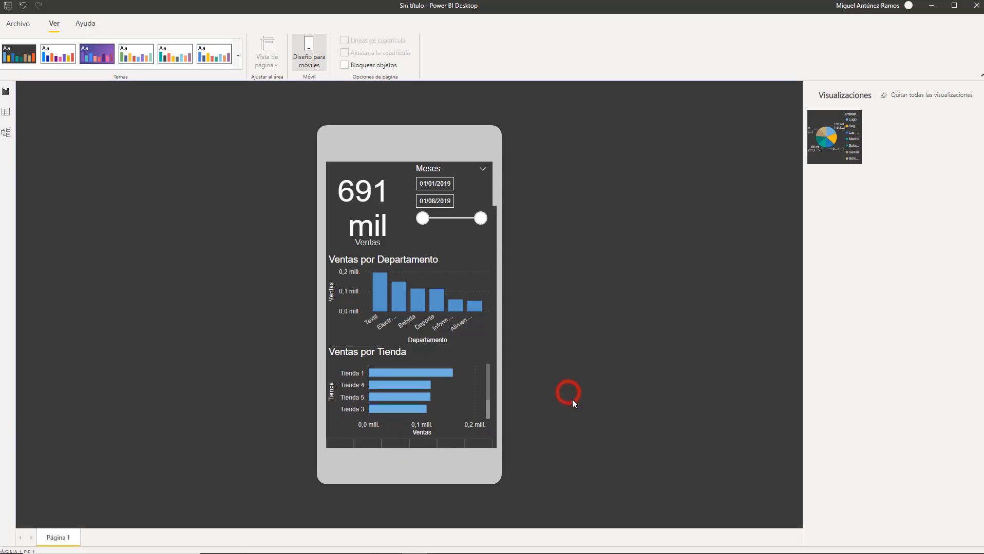
# Step: Leave the mobile layout and return to the full report page
pyautogui.click(299, 46)
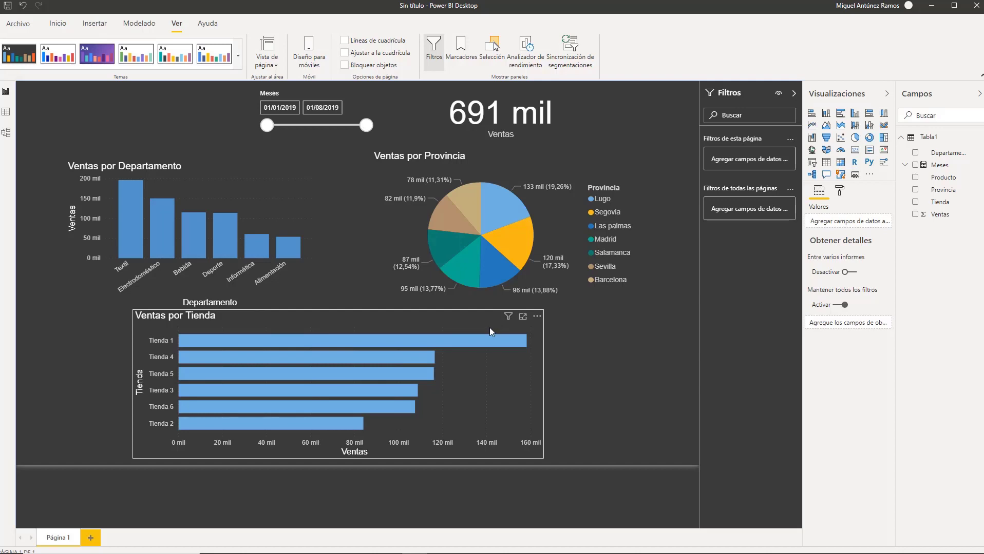
pyautogui.click(58, 24)
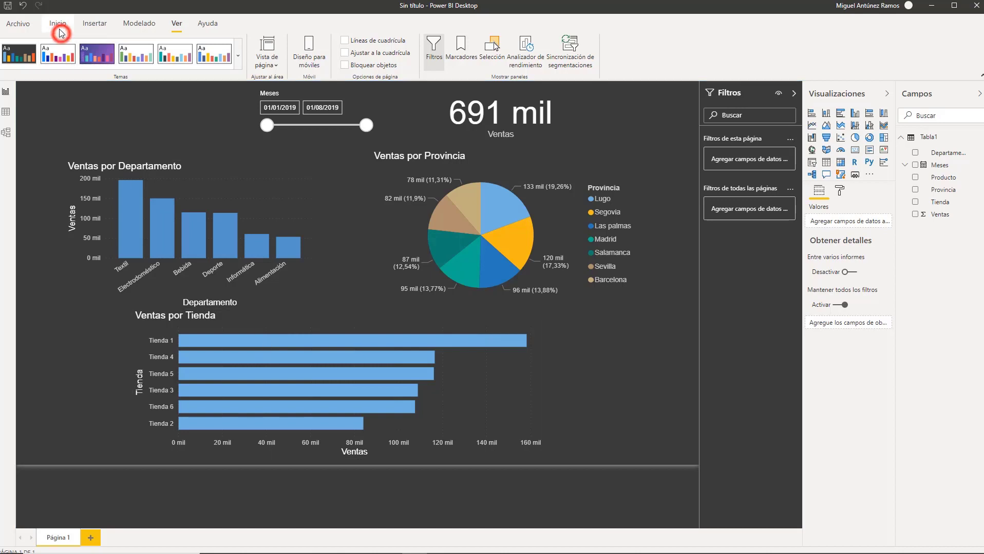